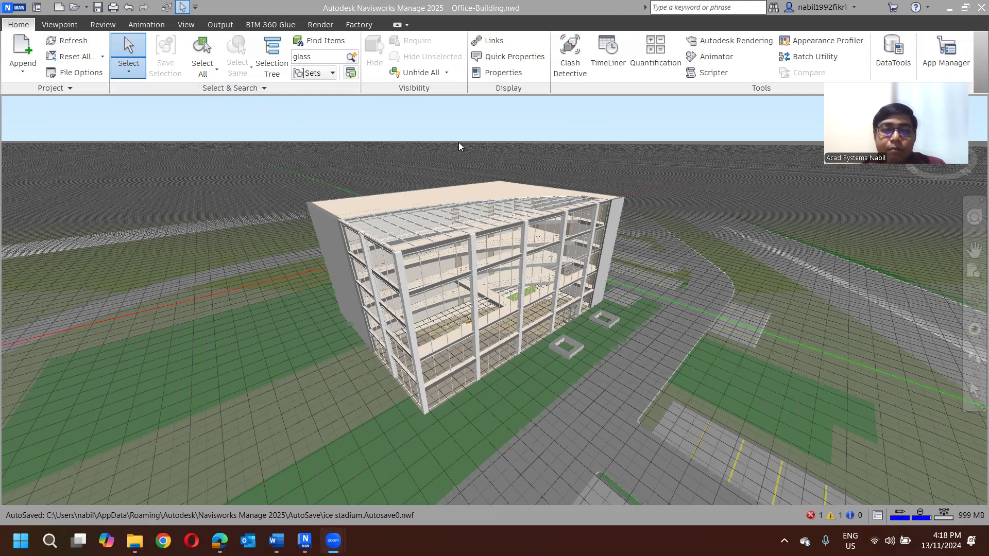
- Show the selection tree, expand Office-bldg1.rvt and highlight Levels 1 to 4 in the model one after another
click(273, 75)
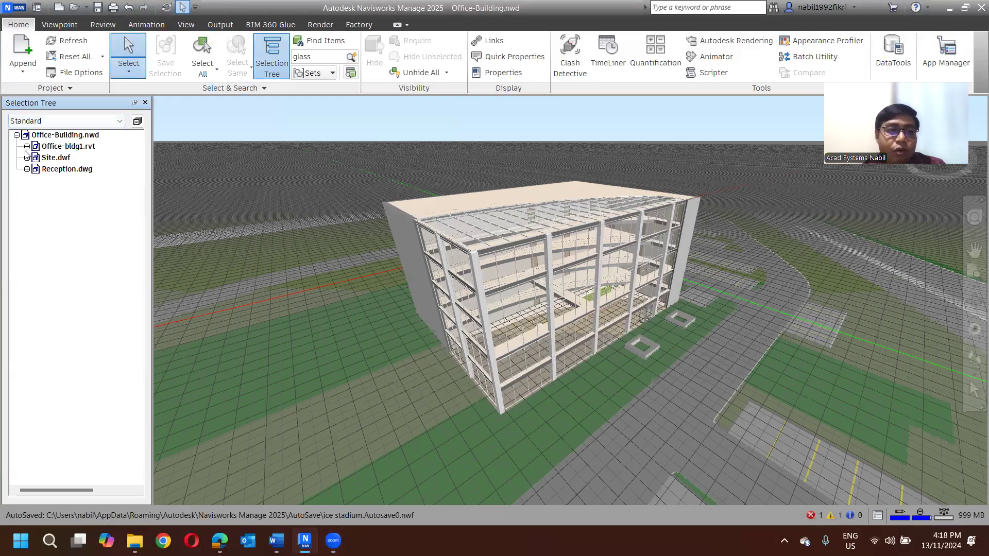
click(27, 146)
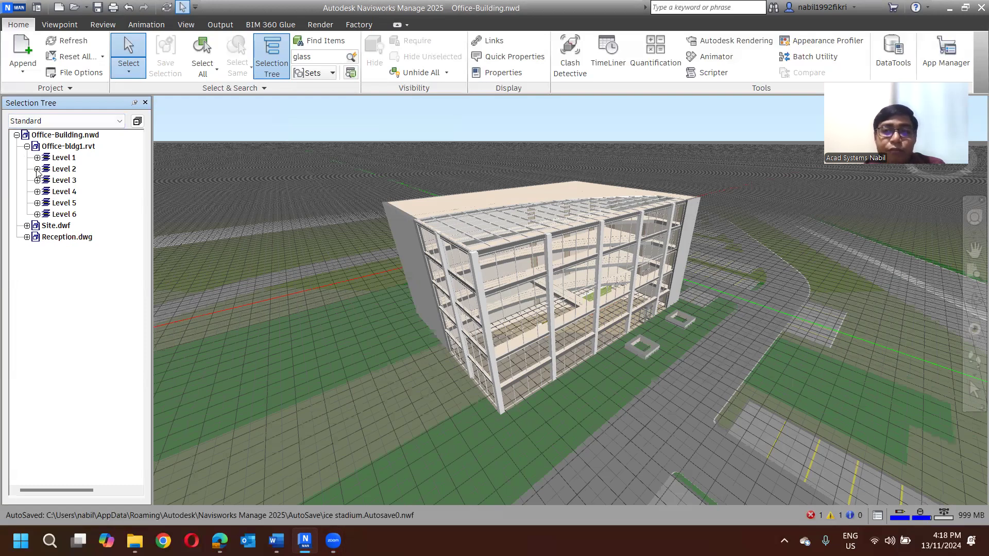
click(64, 159)
click(64, 170)
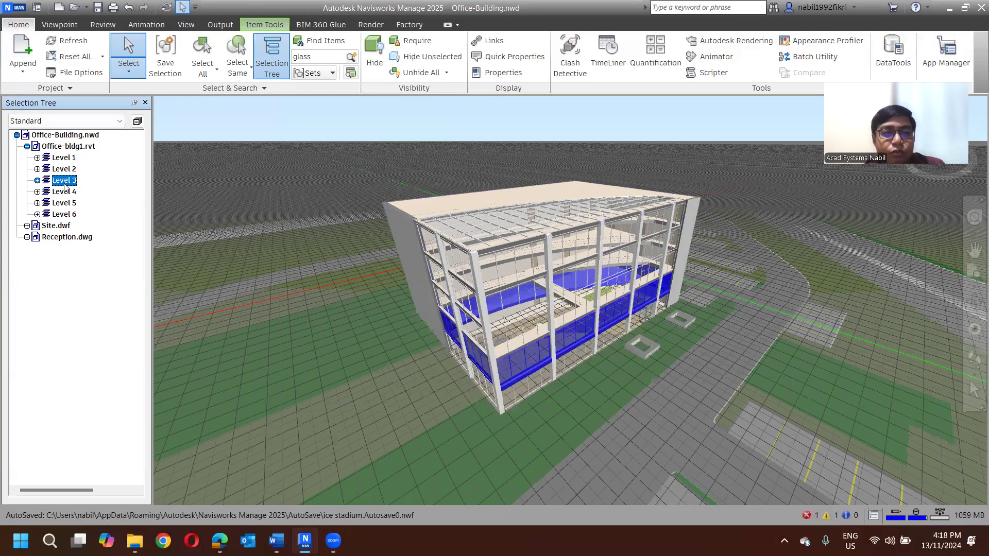
click(65, 182)
click(70, 193)
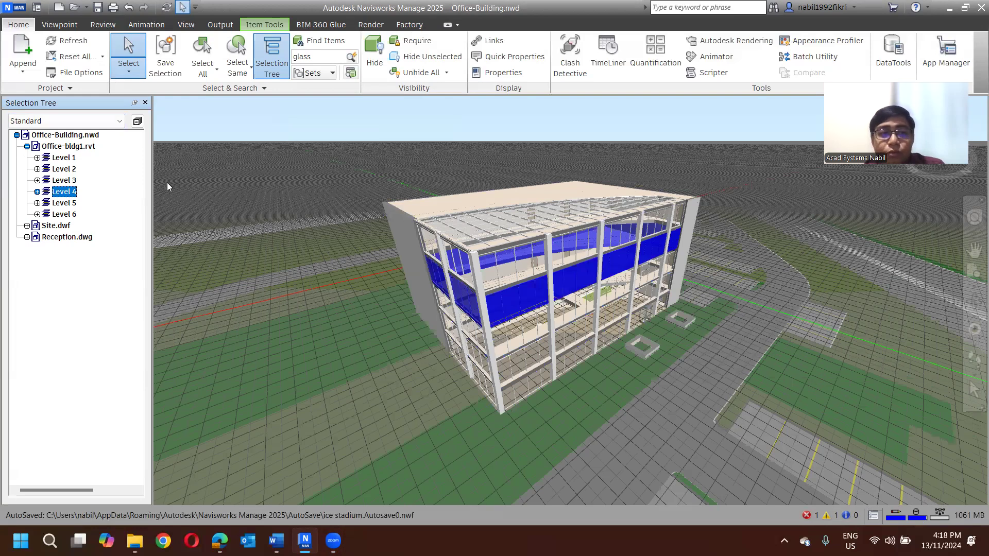
- Expand Level 2 in the selection tree and highlight its Curtain Panels, Doors and Floors categories in the model in turn
click(58, 171)
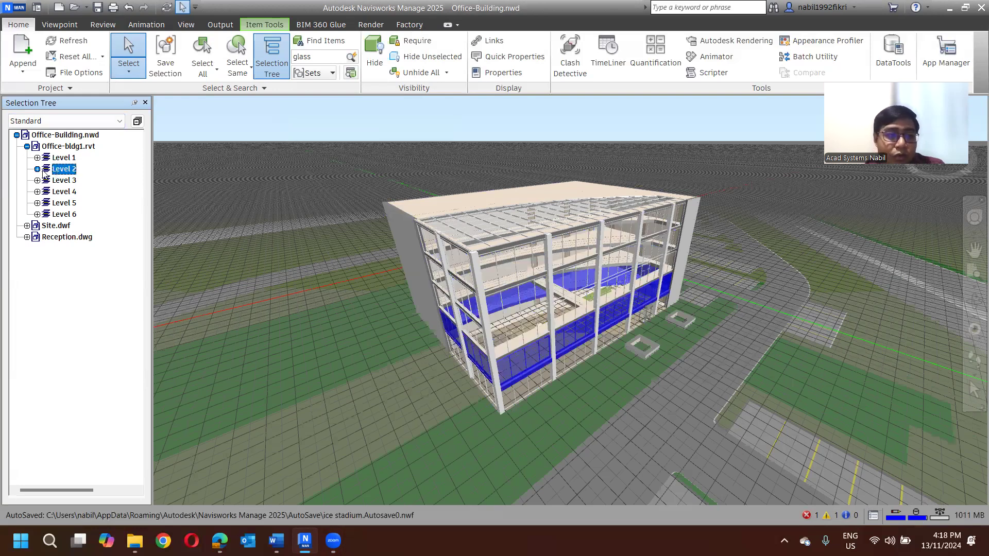
click(37, 169)
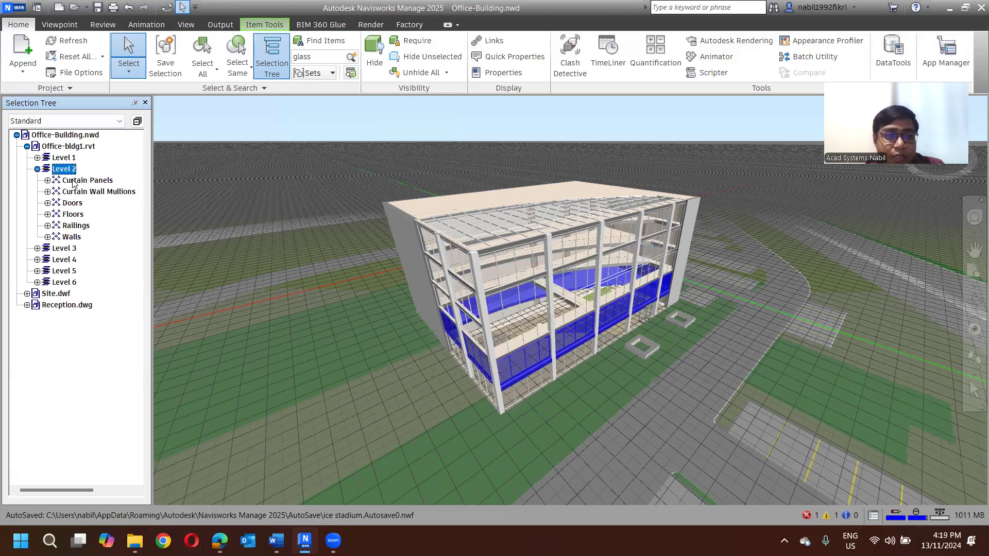
click(74, 181)
click(79, 203)
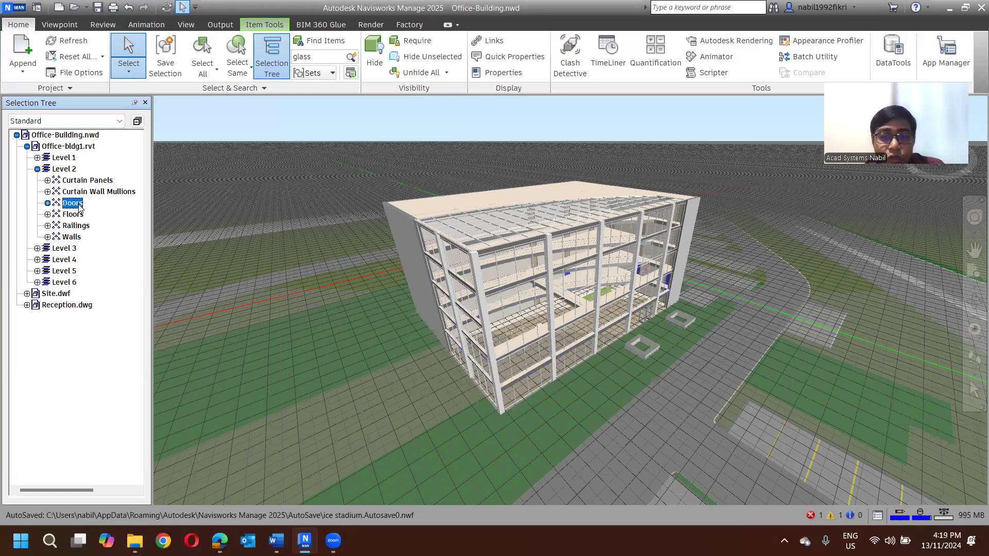
click(76, 215)
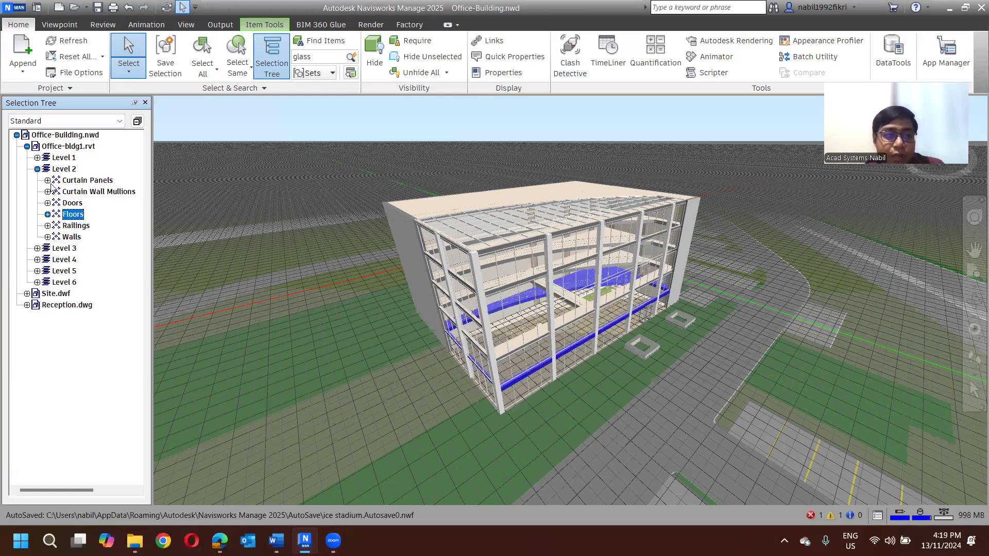
scroll(247, 227, up, 2)
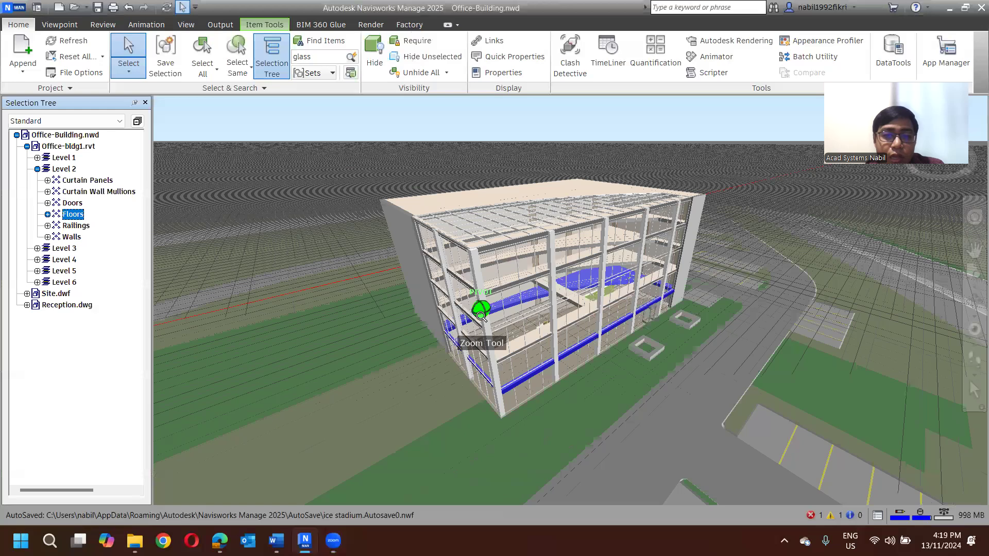
scroll(336, 252, up, 3)
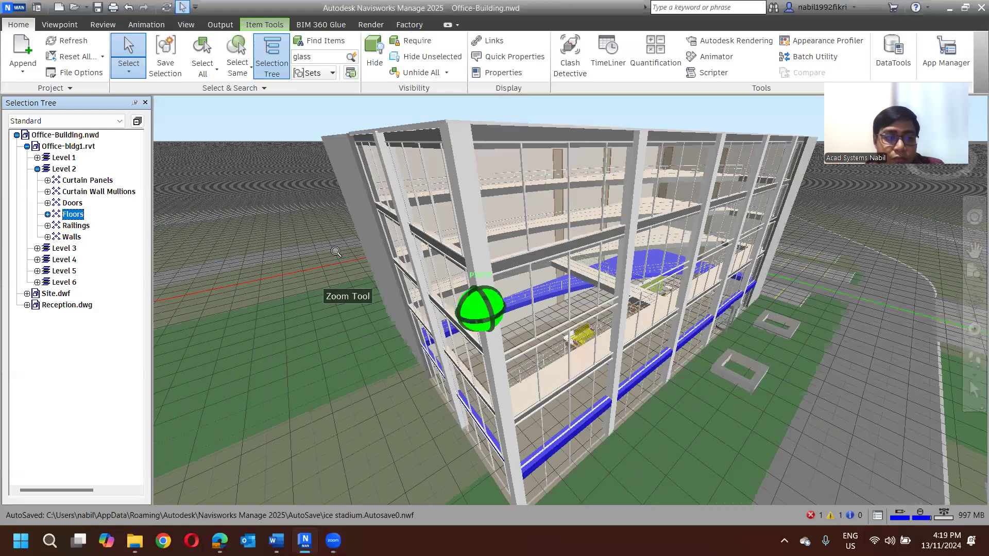
- Expand the Level 2 doors down to the Single-Flush 36" x 84" type, highlight several individual doors, and collapse Office-bldg1.rvt with nothing selected
click(72, 203)
shift+middle_drag(435, 266, 438, 234)
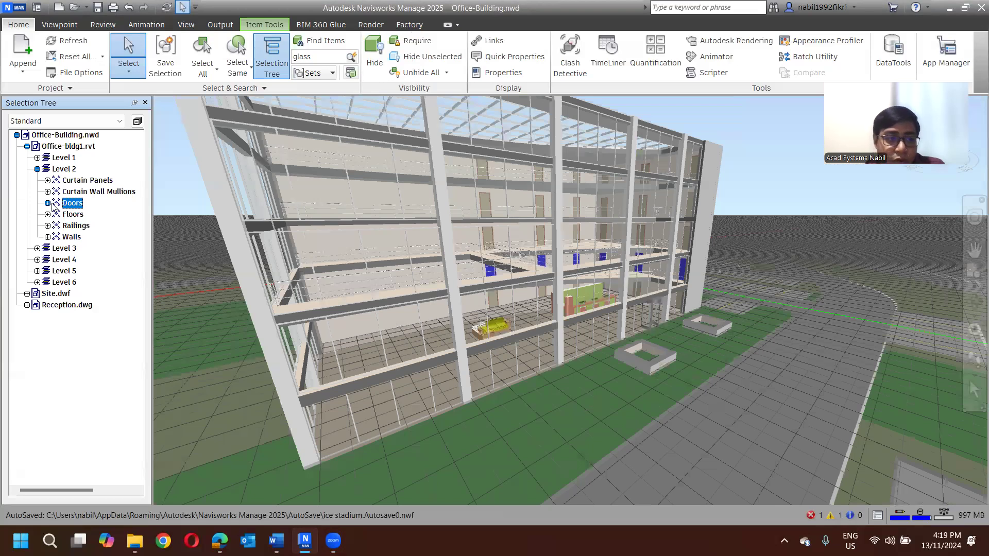
click(49, 204)
click(78, 216)
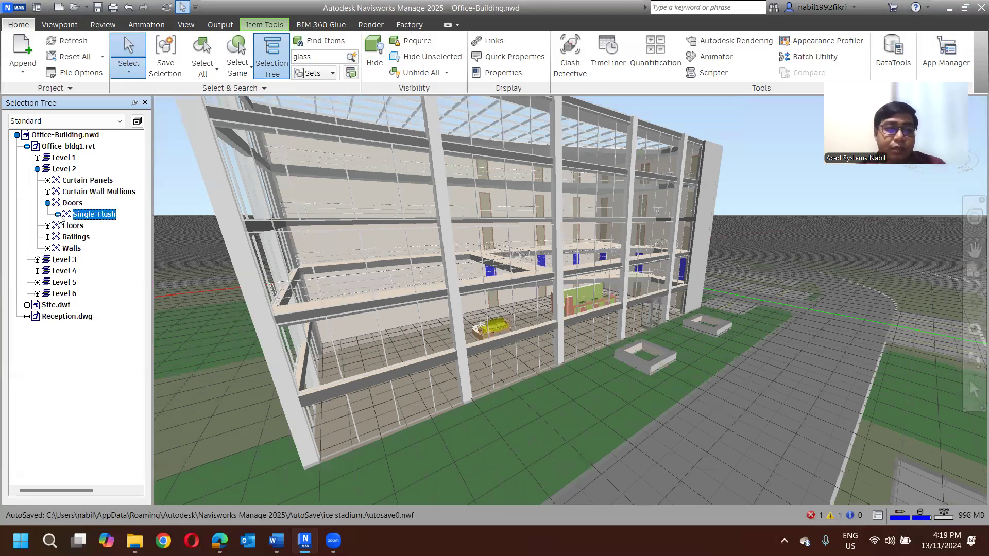
click(59, 215)
click(97, 226)
click(68, 226)
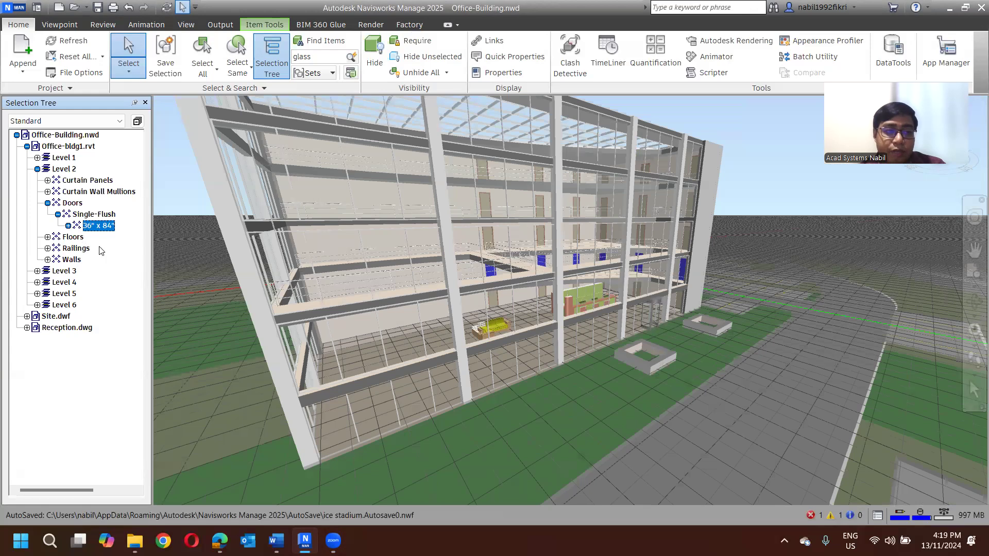
click(106, 248)
click(114, 271)
click(113, 294)
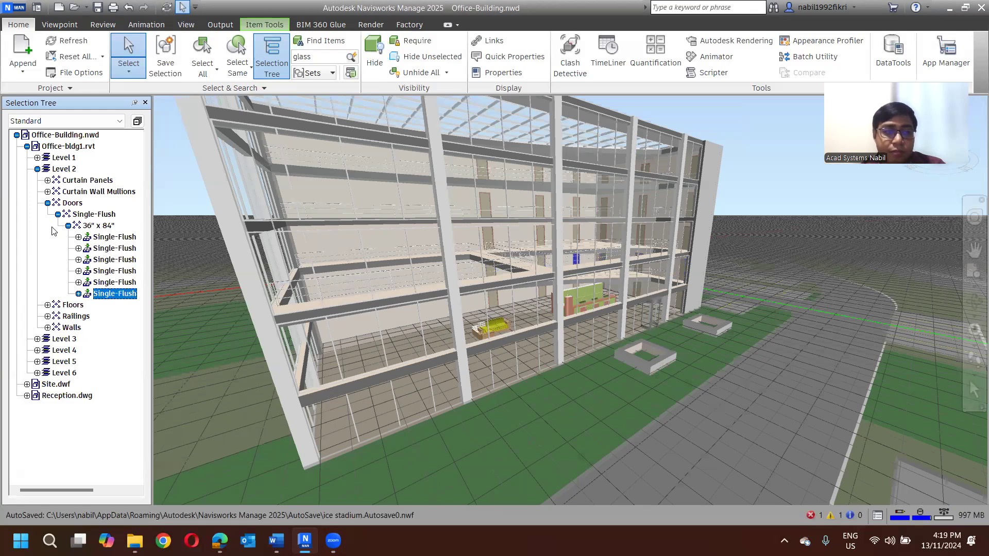
click(27, 147)
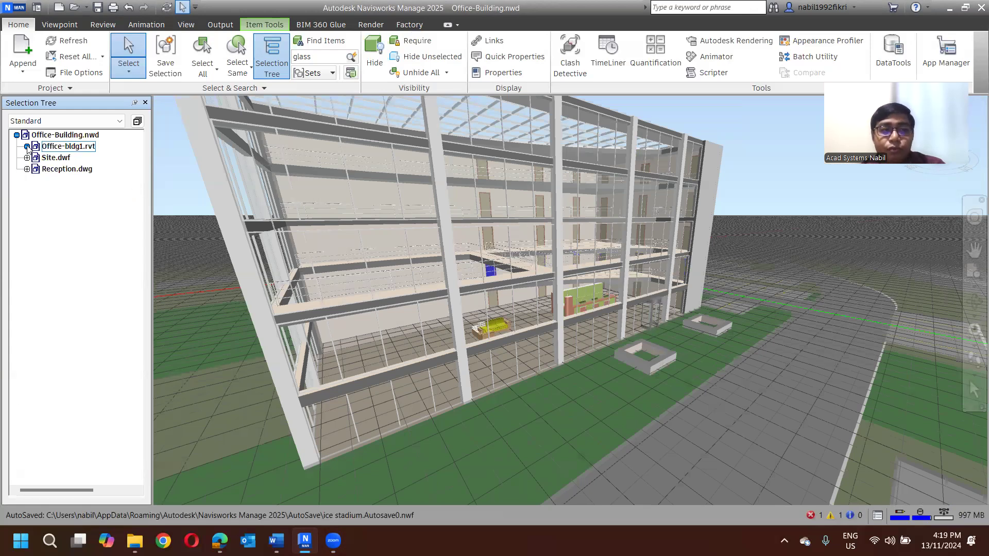
click(195, 171)
- Select the building's solid side wall in the model to locate it in the selection tree, and clear the selection
scroll(190, 178, down, 2)
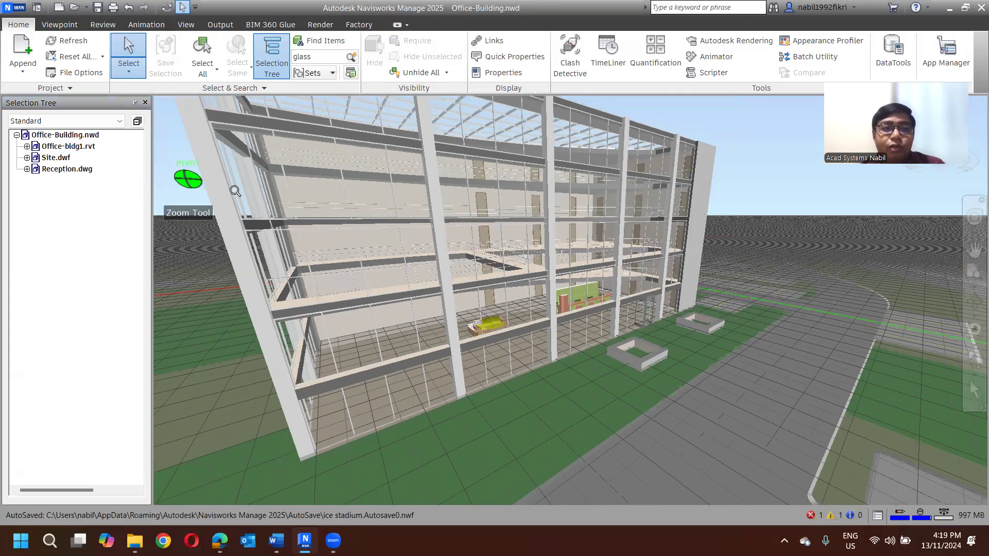
scroll(235, 191, down, 2)
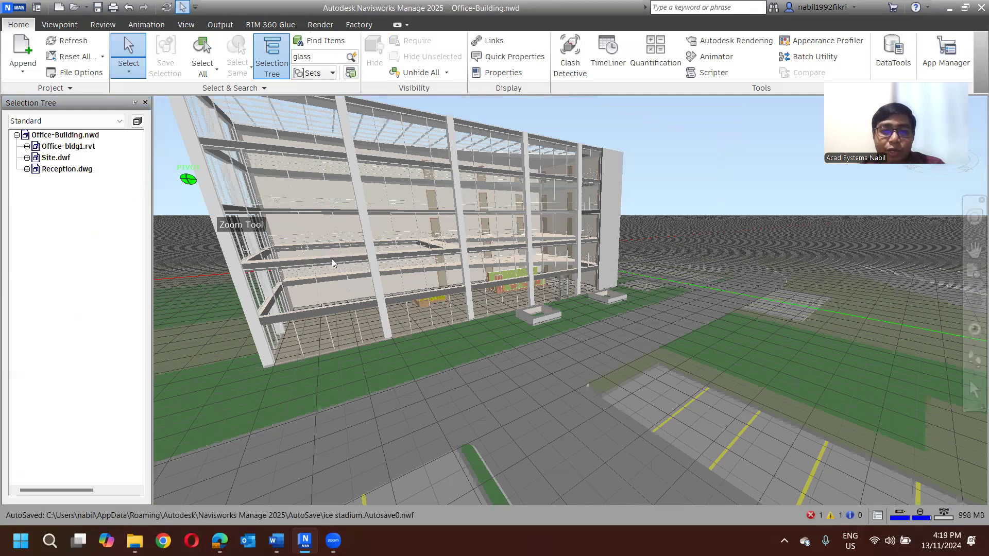
shift+middle_drag(374, 255, 366, 259)
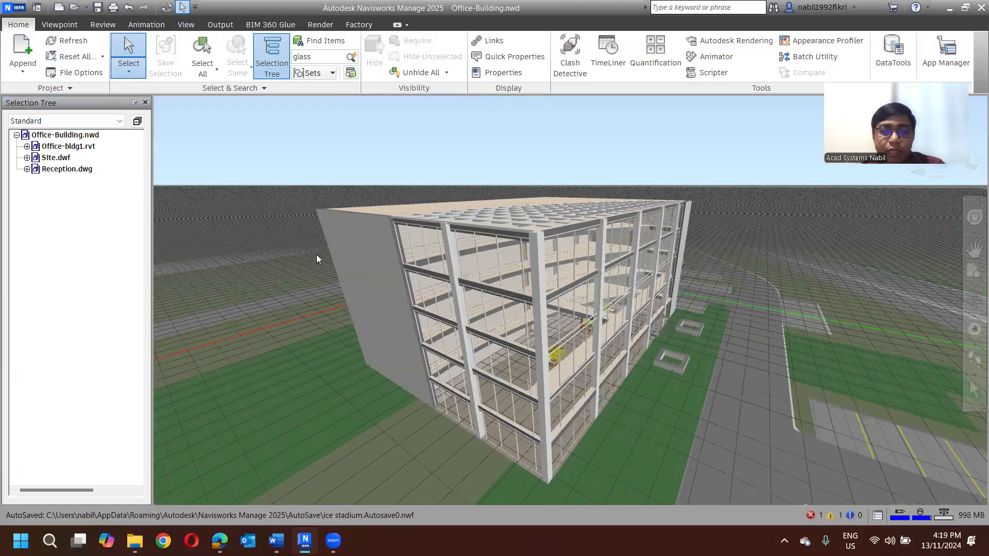
click(341, 254)
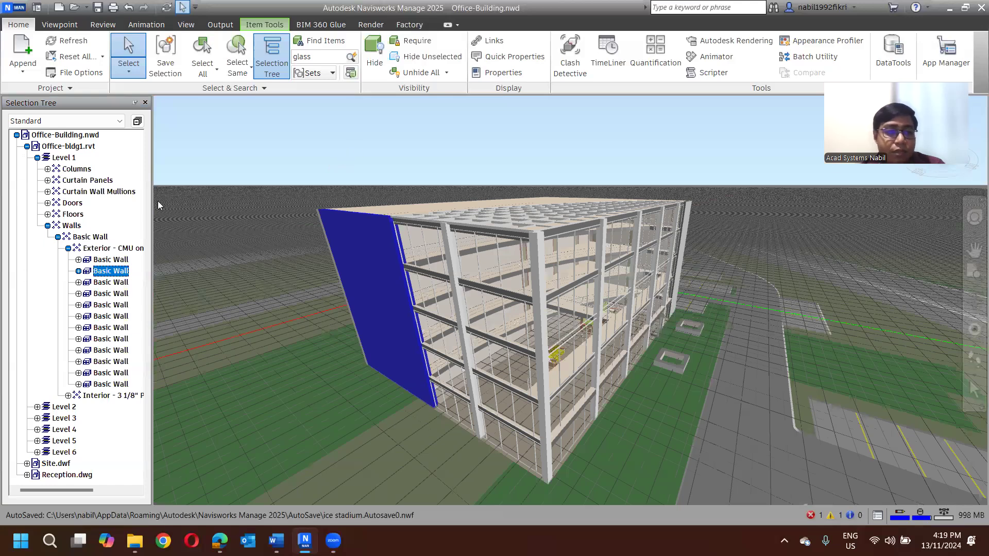
key(Escape)
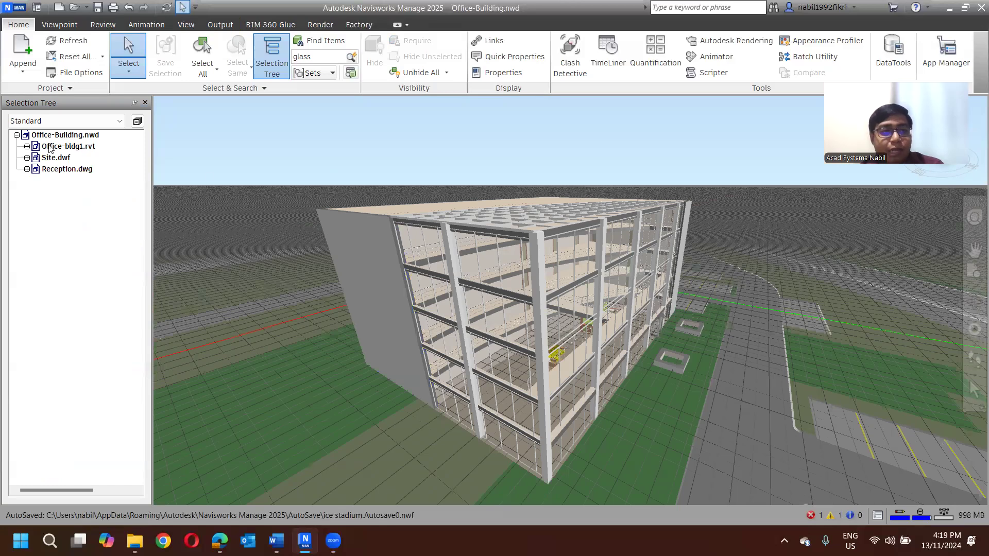
- Select a column on the glazed front facade to locate it in the selection tree, and deselect it
middle_drag(682, 175, 584, 231)
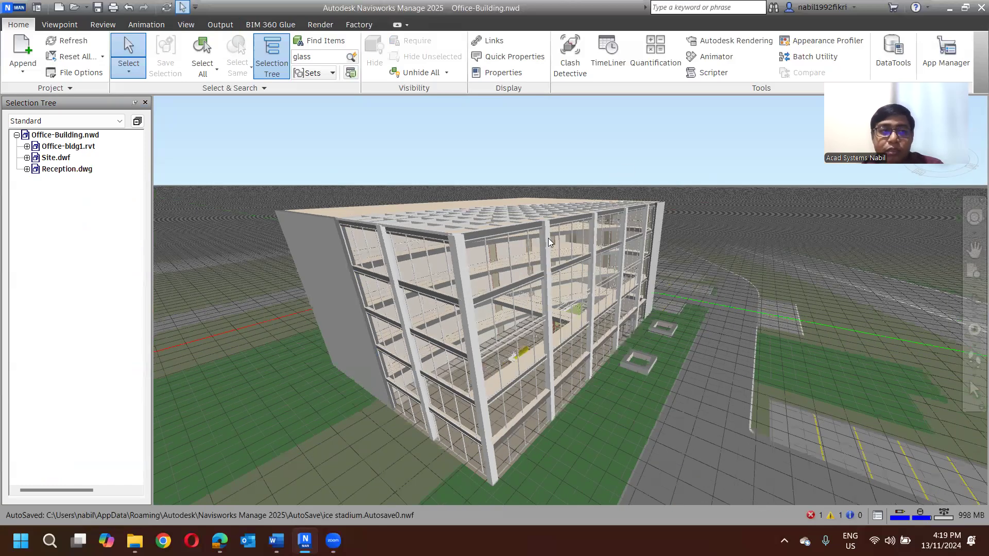
click(548, 238)
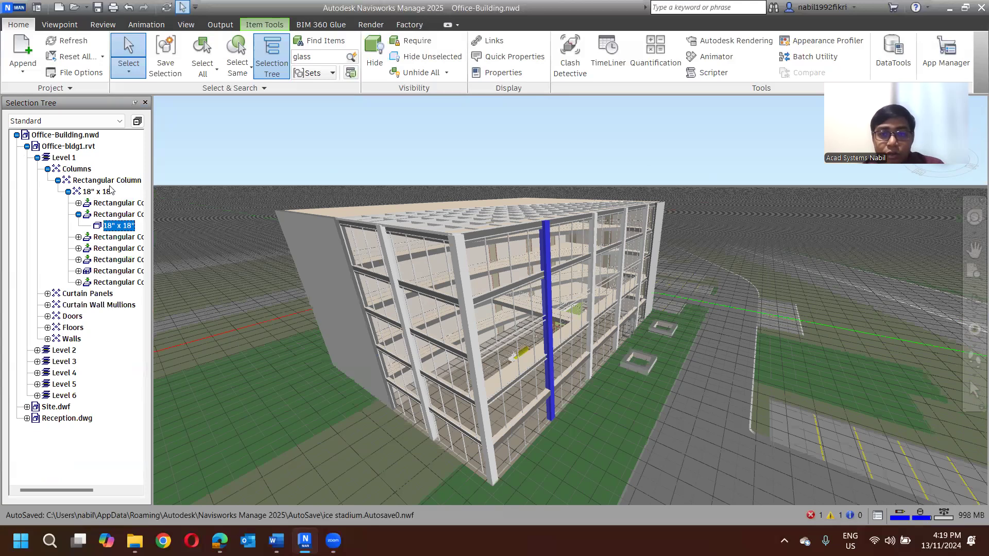
click(276, 146)
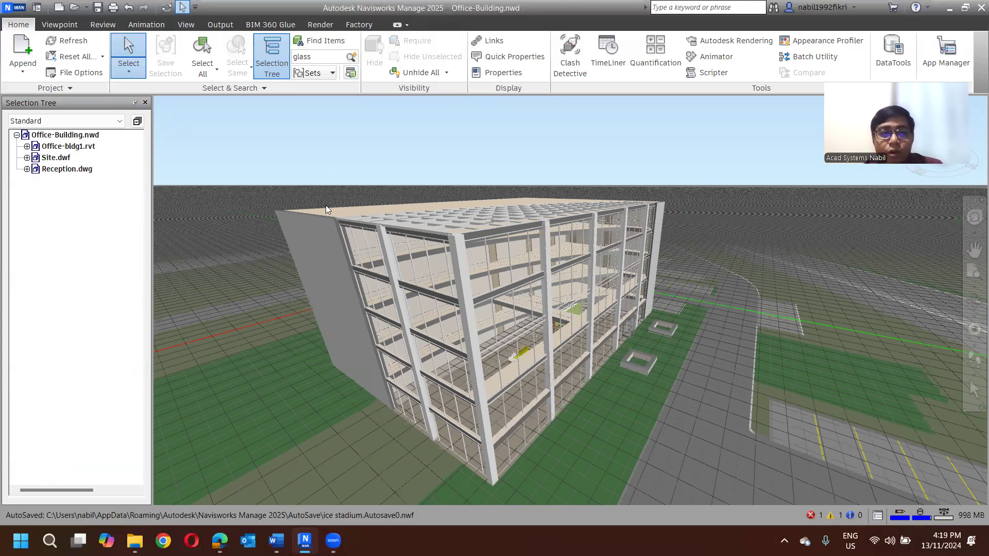
scroll(351, 211, up, 2)
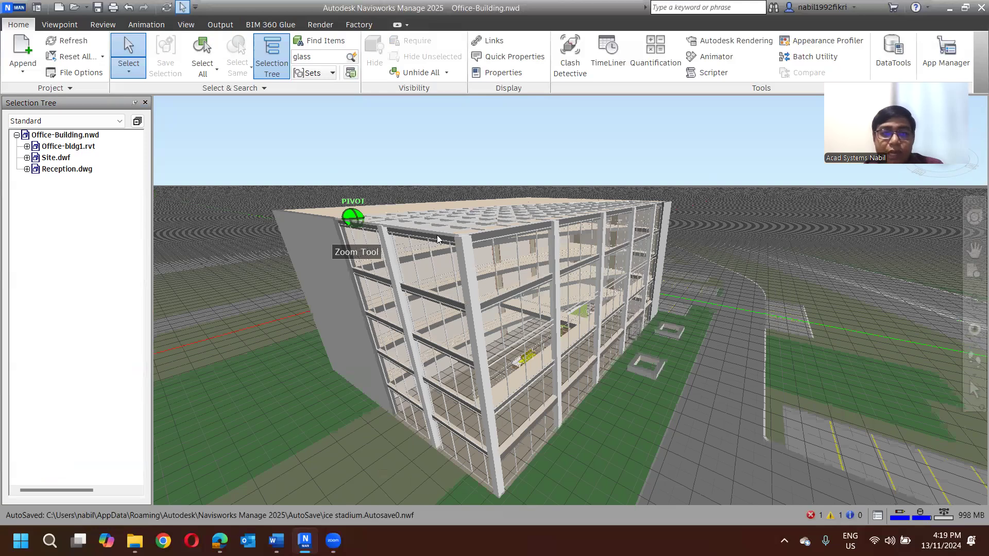
middle_drag(437, 235, 386, 232)
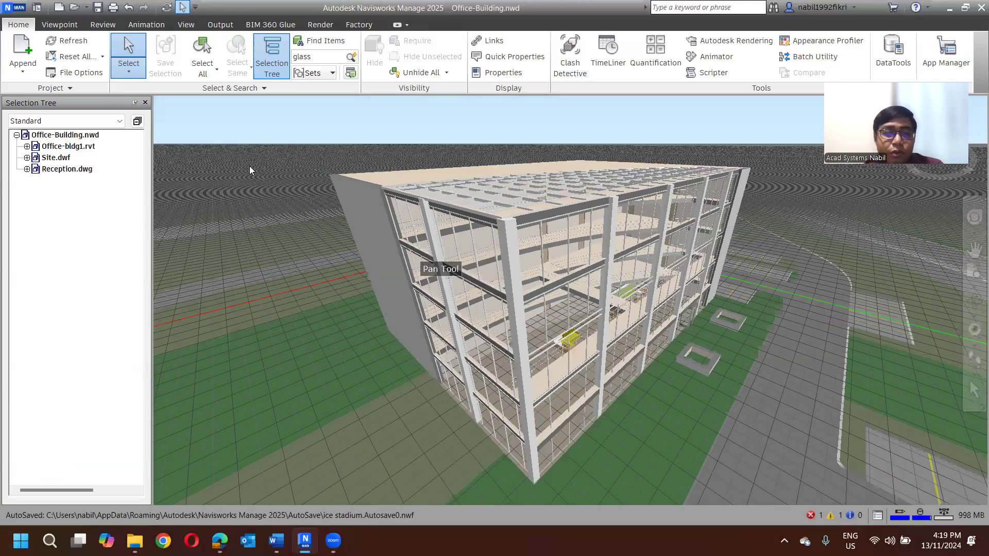
middle_drag(249, 170, 240, 164)
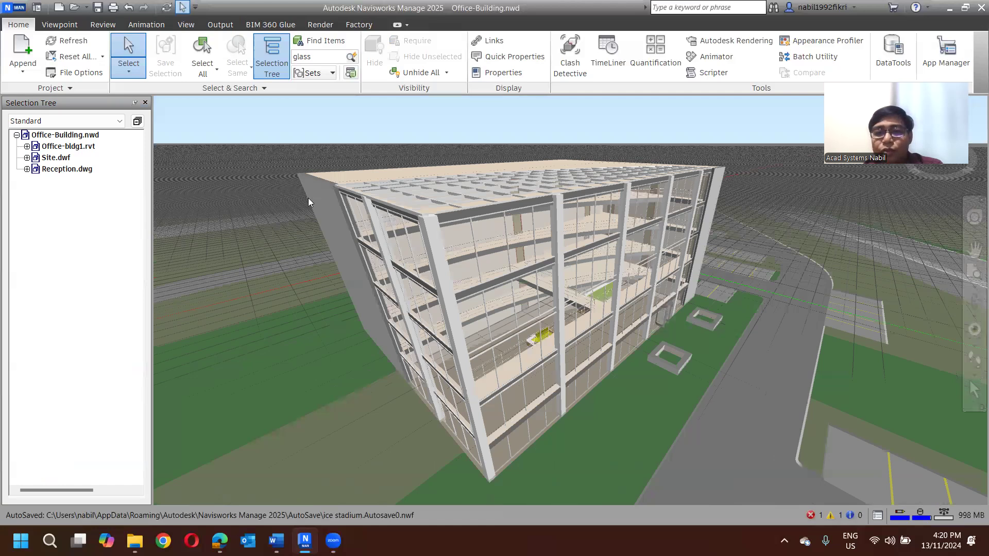
shift+middle_drag(267, 235, 346, 277)
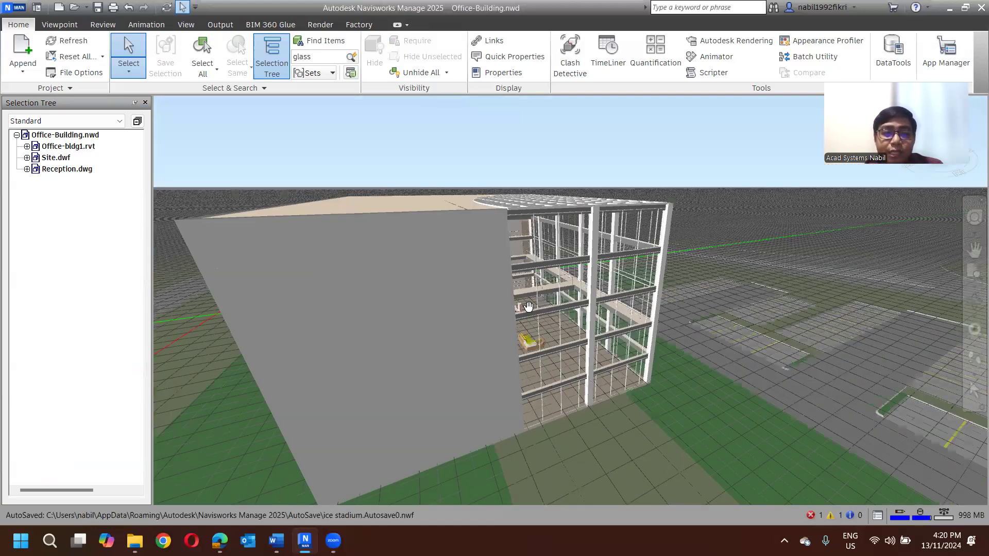
scroll(409, 304, down, 3)
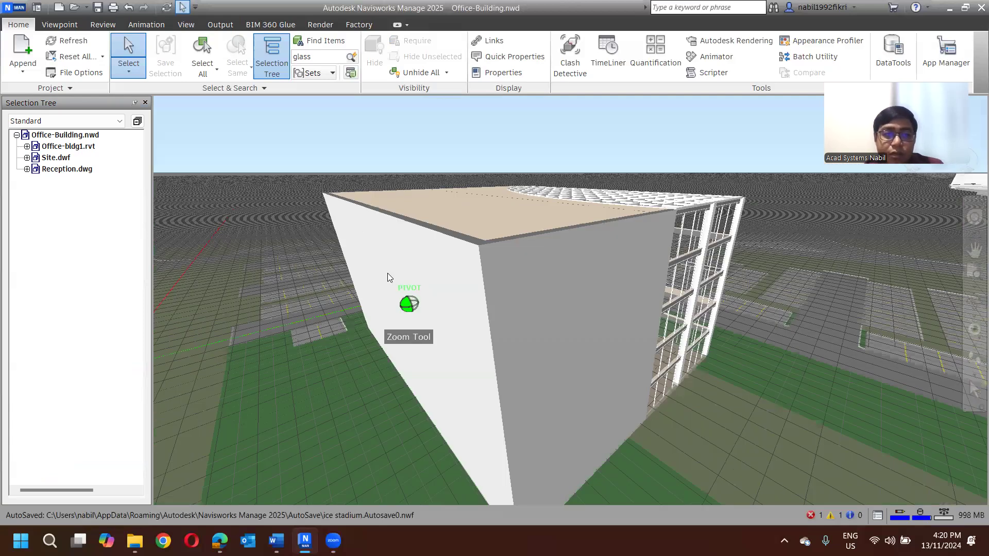
middle_drag(310, 169, 328, 199)
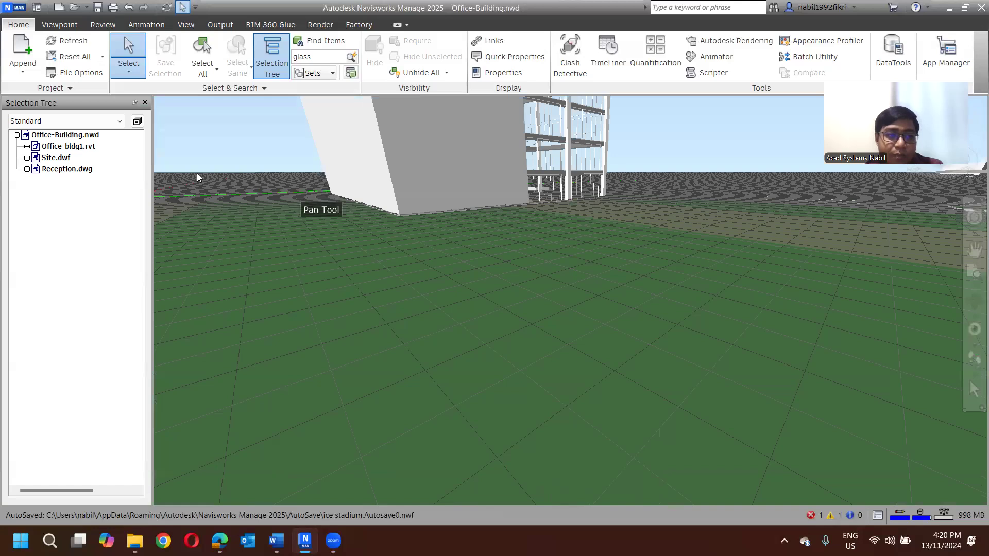
- Hide the Site.dwf file from the model and unhide it again
click(55, 158)
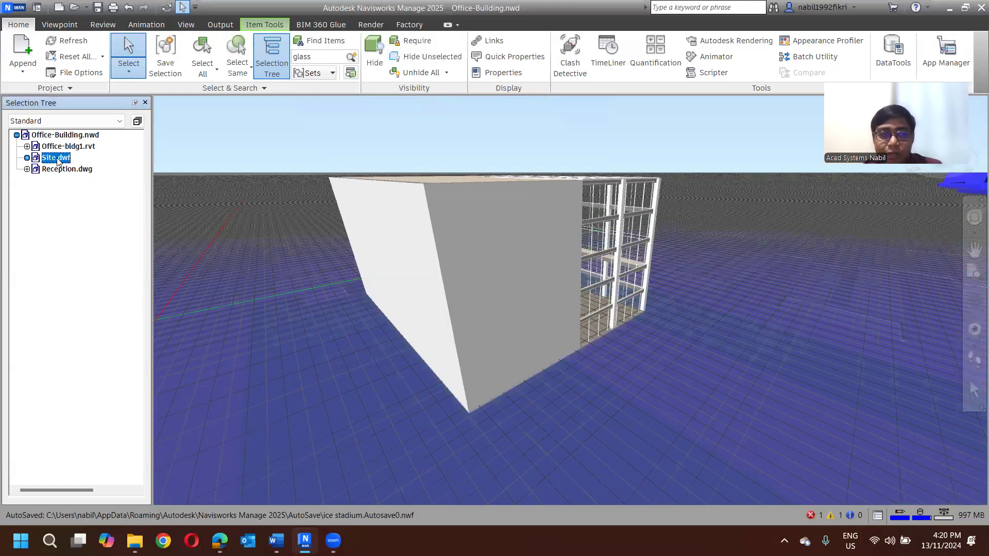
right_click(57, 159)
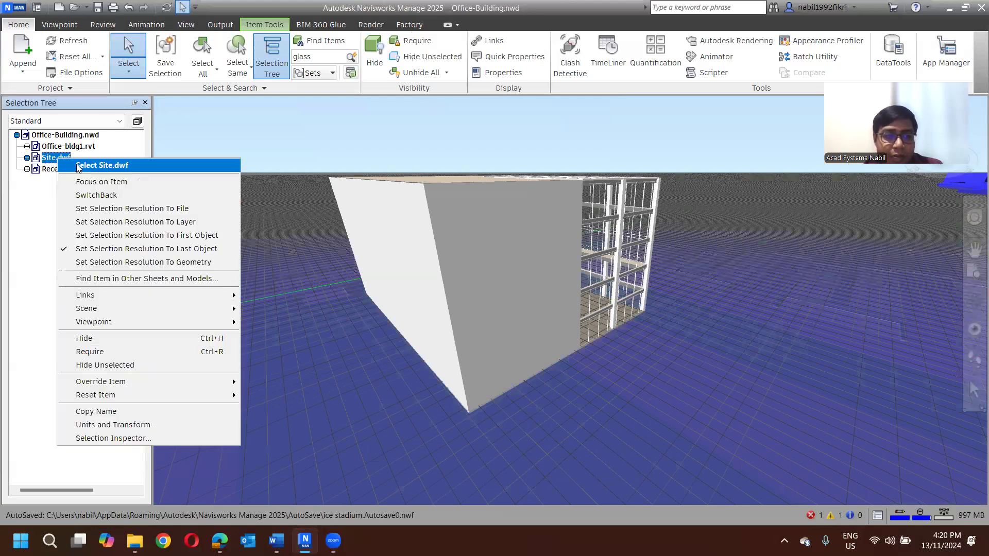
click(113, 339)
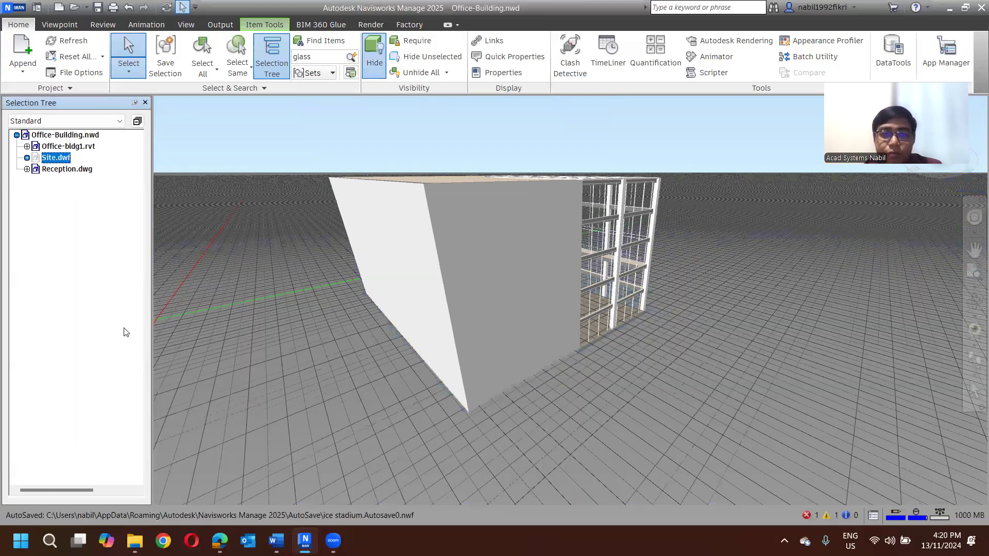
right_click(56, 160)
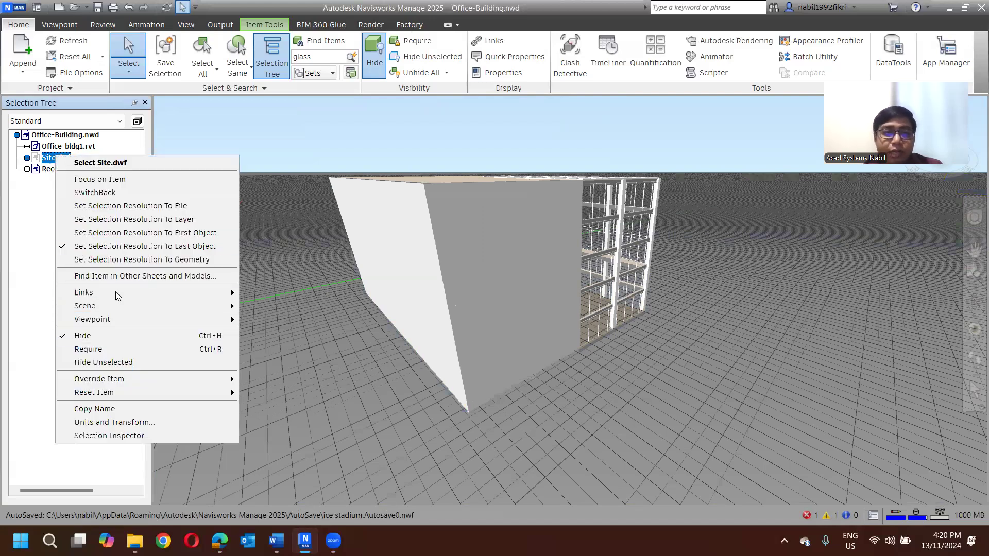
click(105, 336)
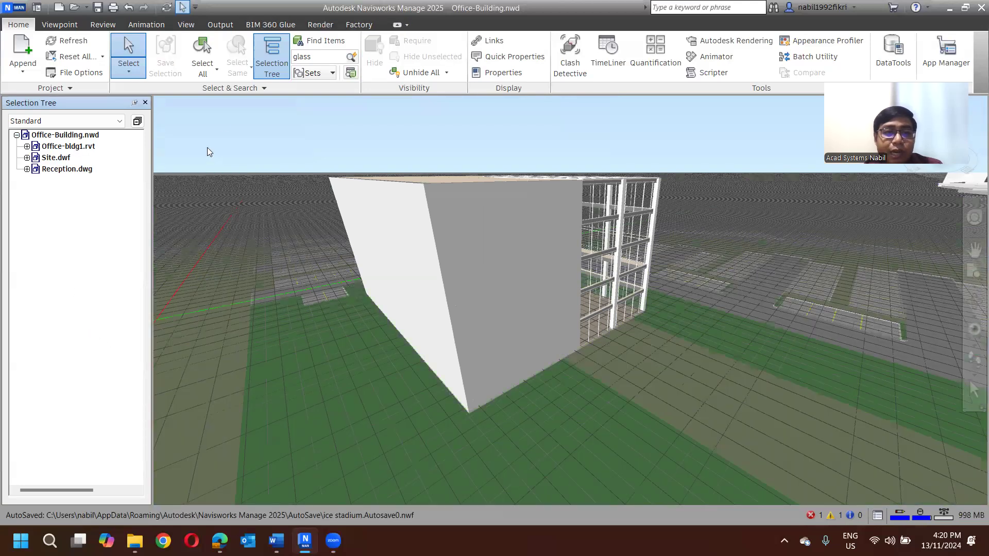
- Hide the Site.dwf file and unhide it two more times, clearing the selection after each round
click(63, 159)
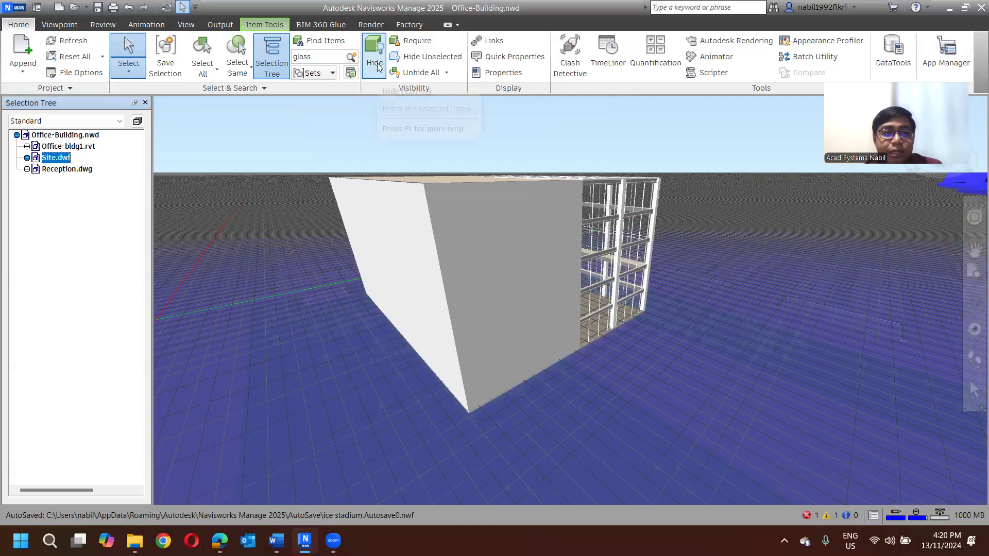
click(377, 68)
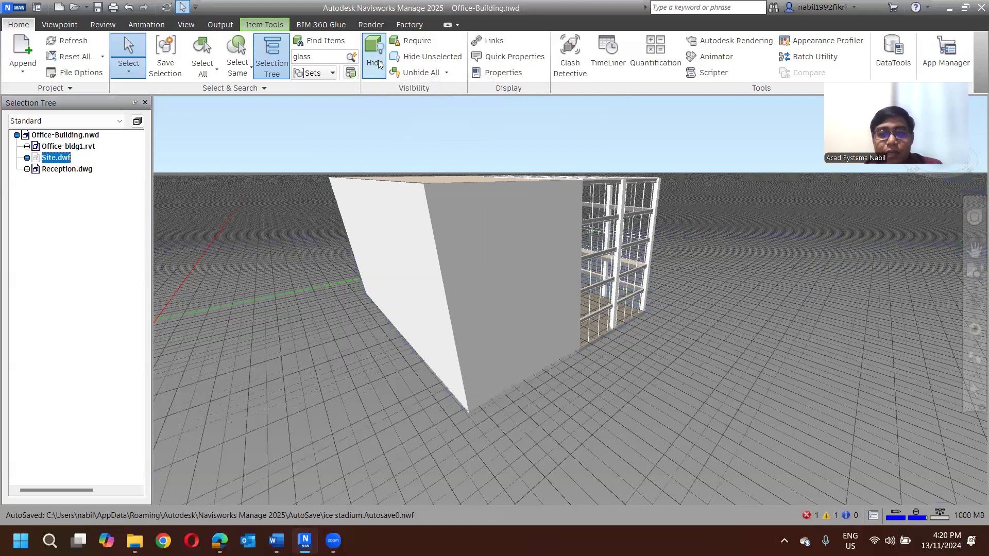
click(377, 68)
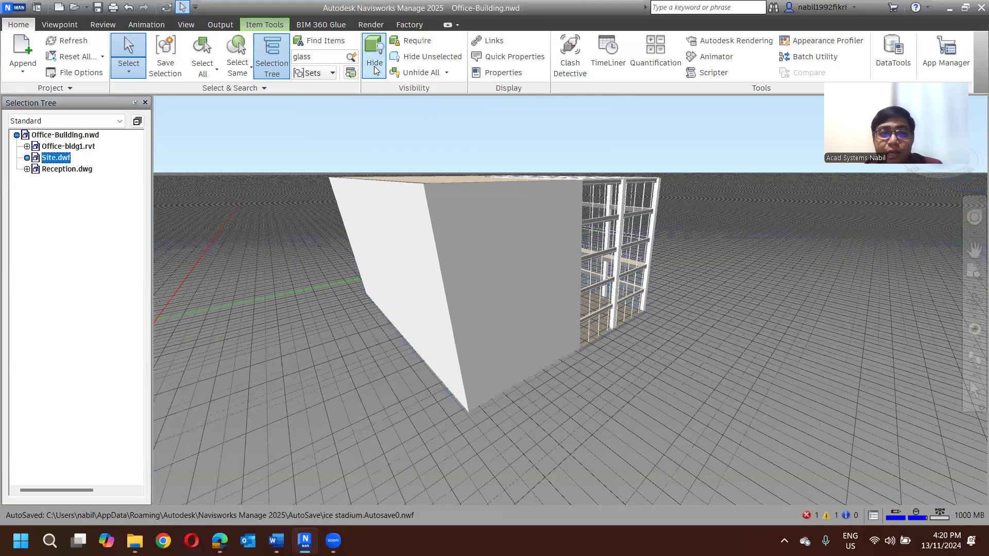
click(315, 157)
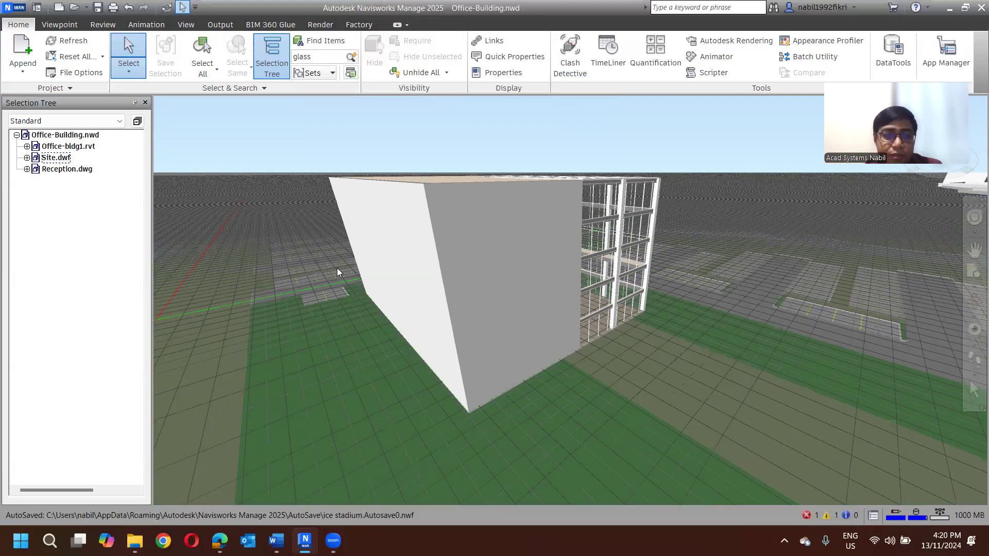
click(58, 158)
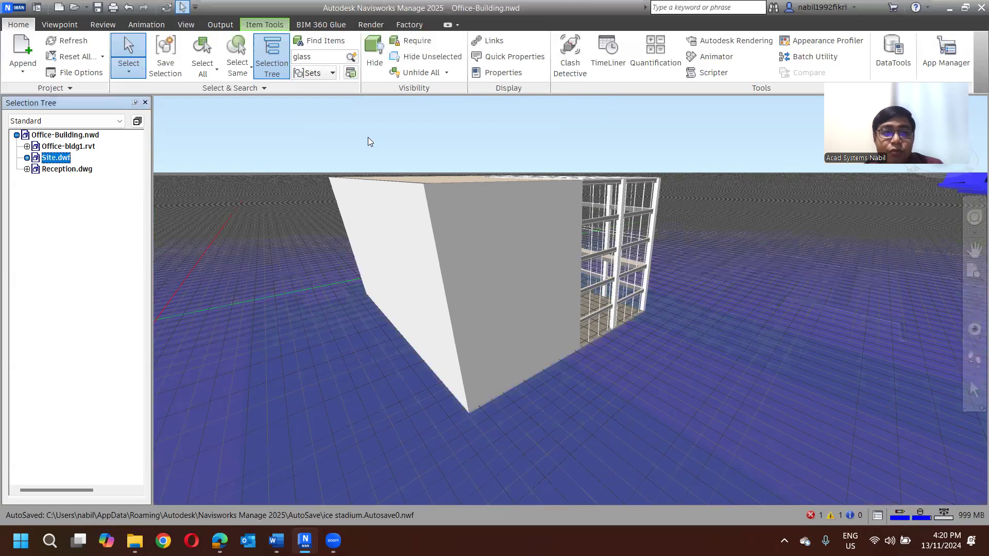
click(367, 61)
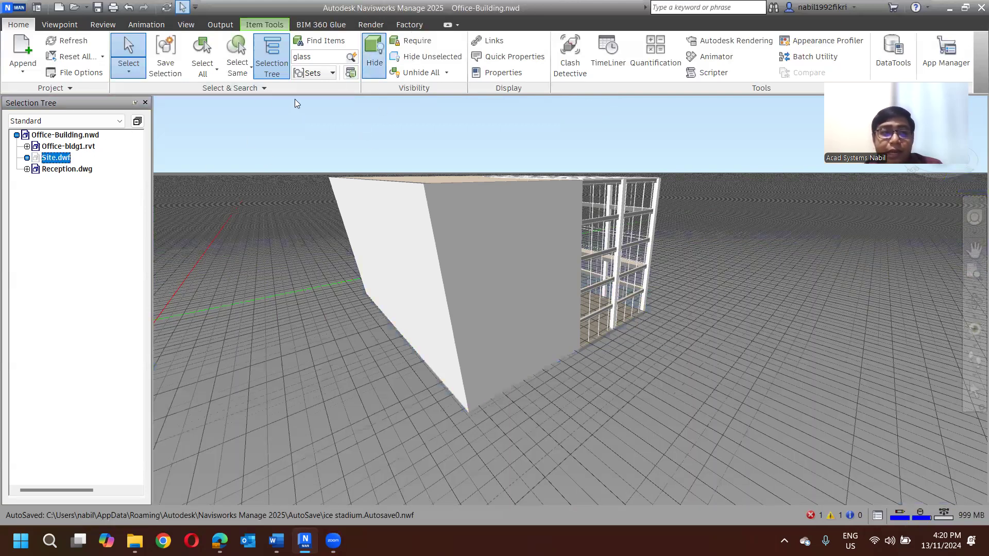
click(365, 59)
click(266, 152)
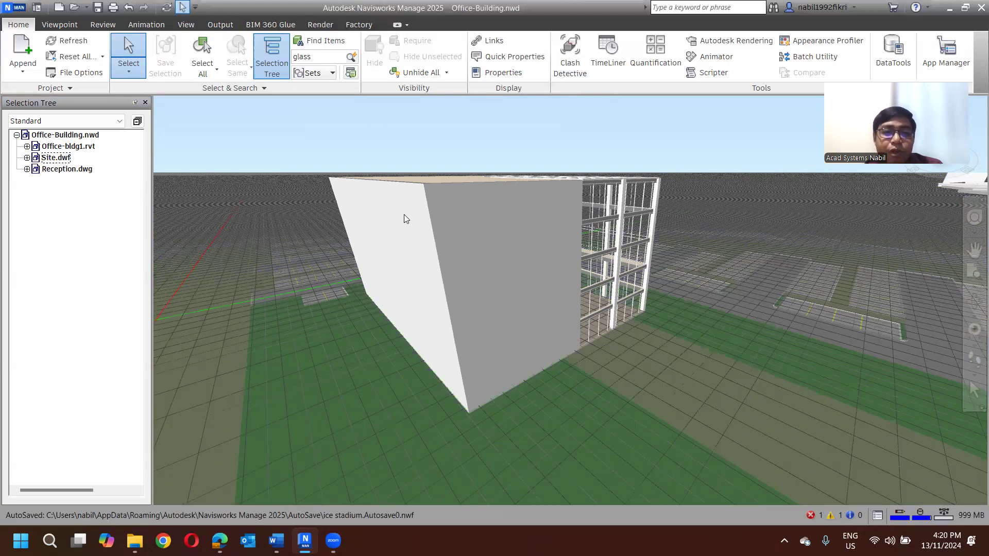
- Hide the building's two solid exterior walls, and unhide all items with Office-bldg1.rvt expanded to its levels
click(489, 234)
ctrl+click(409, 246)
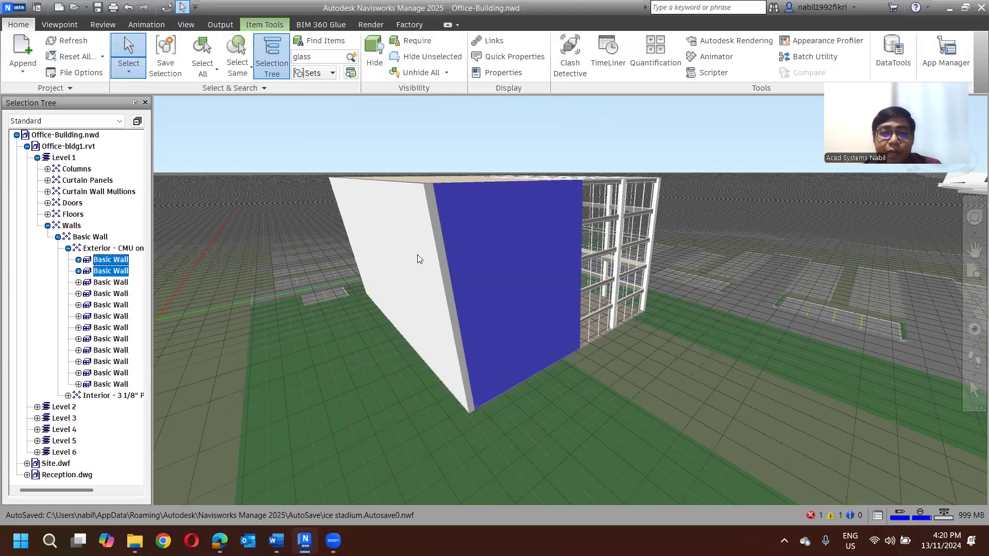
click(370, 67)
click(356, 159)
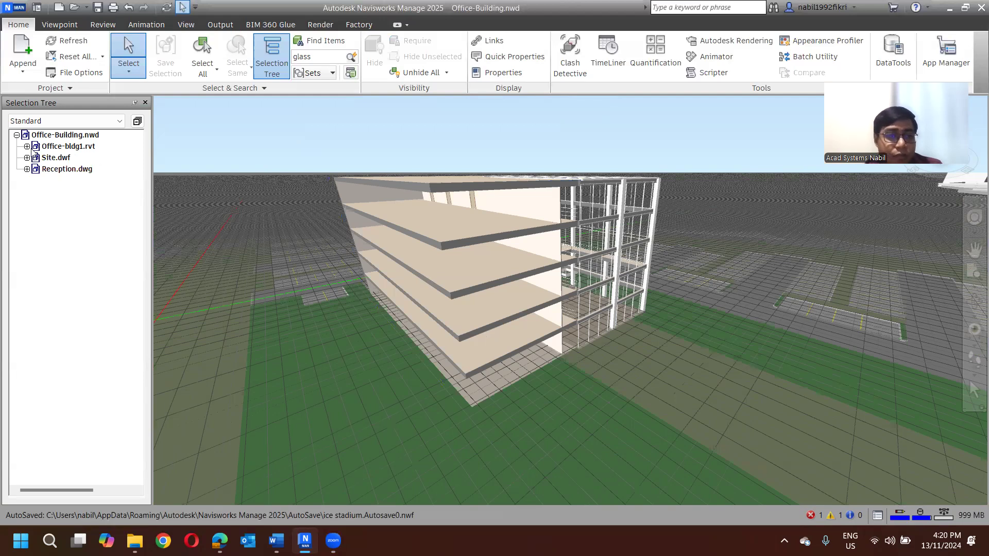
click(27, 146)
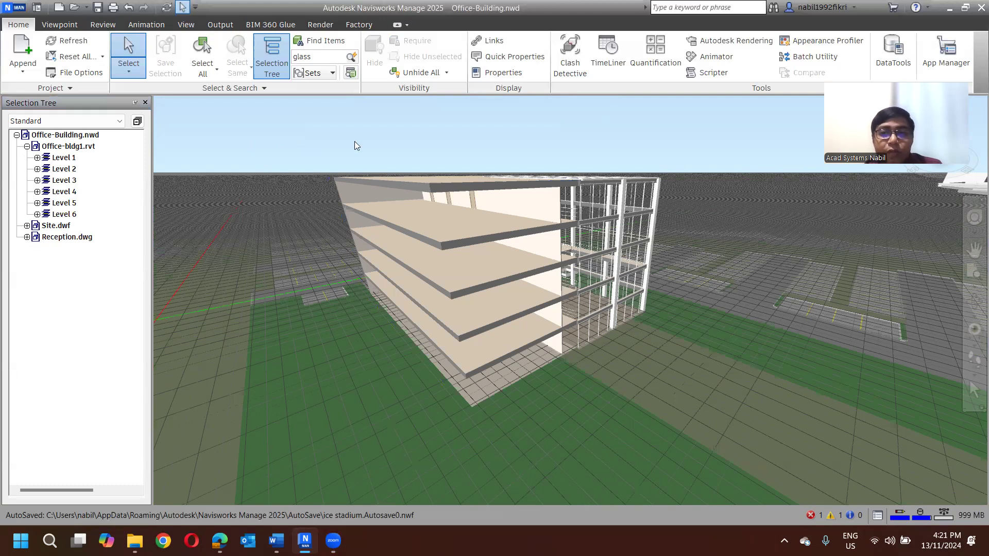
click(423, 75)
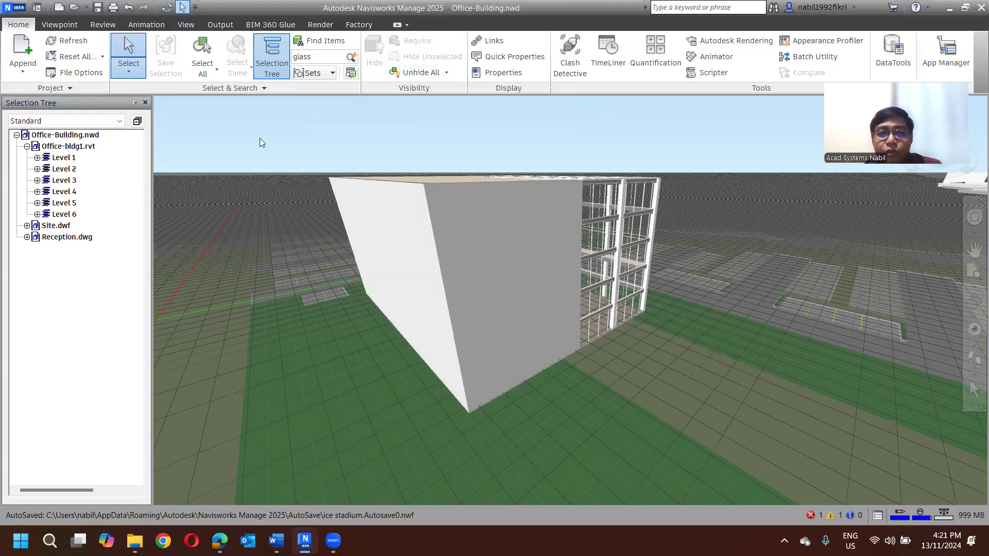
- Isolate Level 3 by hiding all unselected items, view it from several angles, and unhide everything
shift+middle_drag(388, 179, 201, 198)
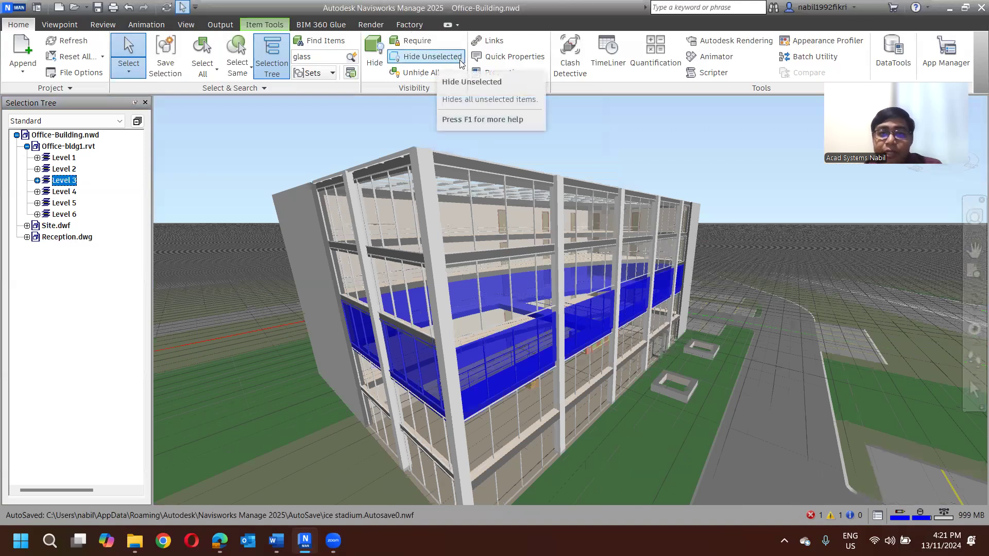
click(461, 62)
scroll(458, 191, down, 2)
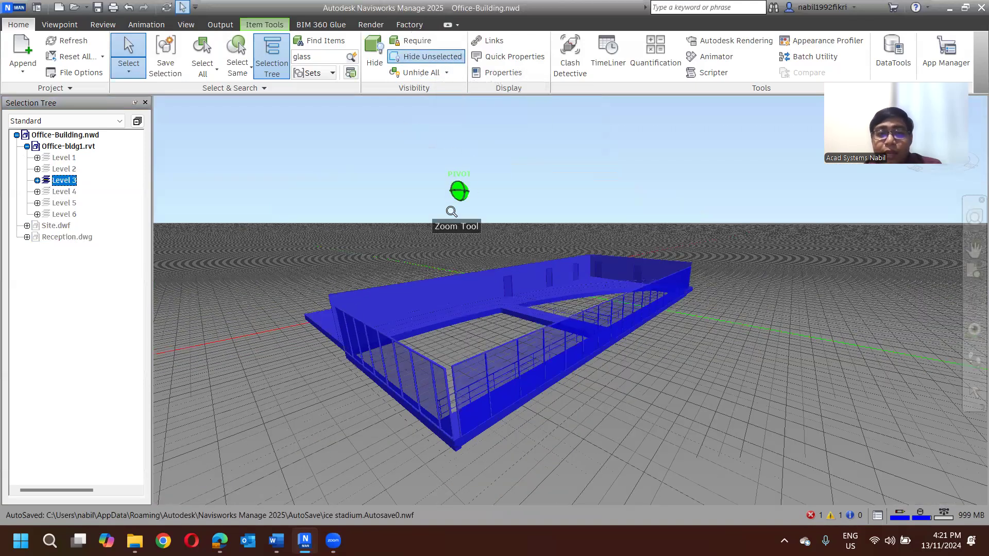
shift+middle_drag(440, 313, 590, 304)
click(704, 294)
shift+middle_drag(690, 293, 477, 320)
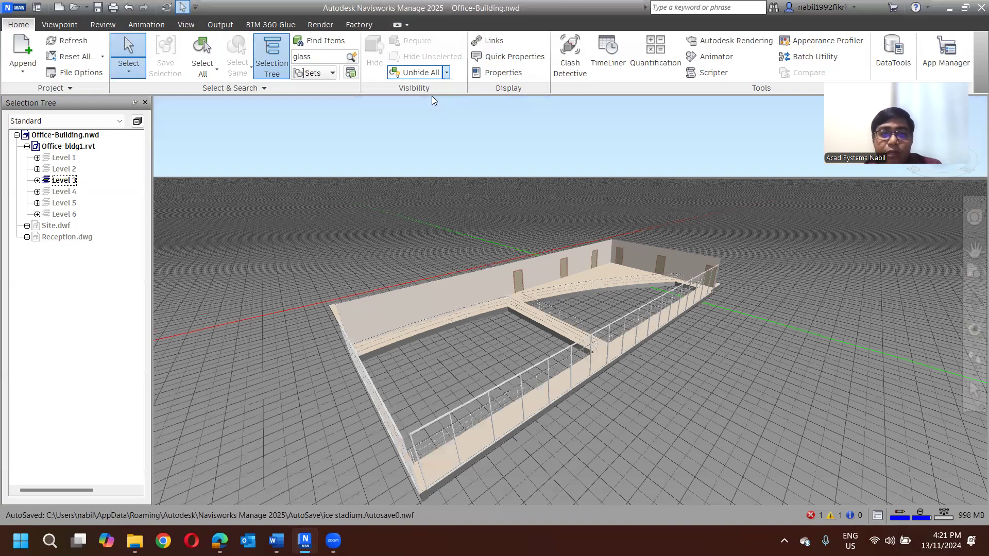
scroll(344, 187, down, 2)
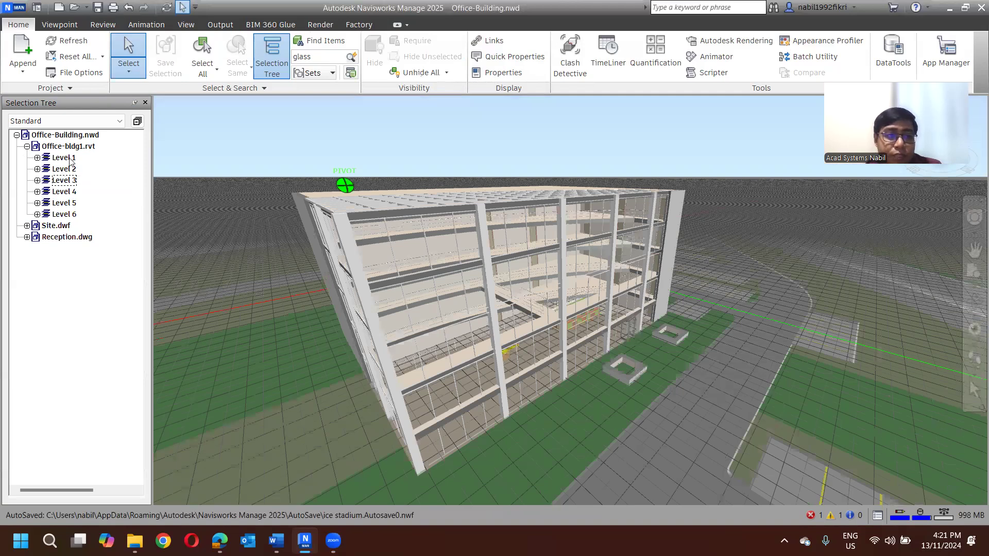
- Highlight Level 1 and Level 3 of Office-bldg1.rvt one after the other from the selection tree
click(30, 147)
click(33, 146)
click(28, 147)
click(64, 158)
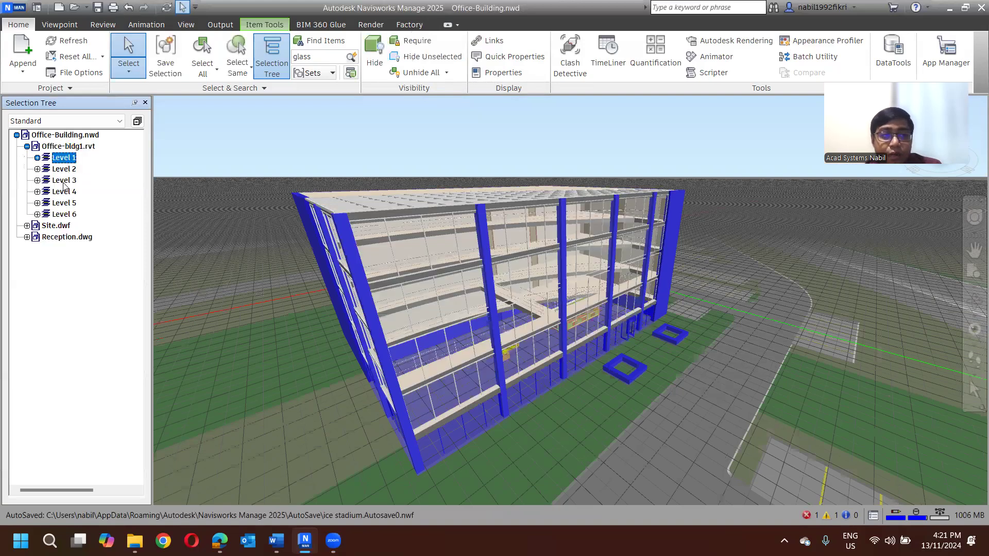
click(65, 180)
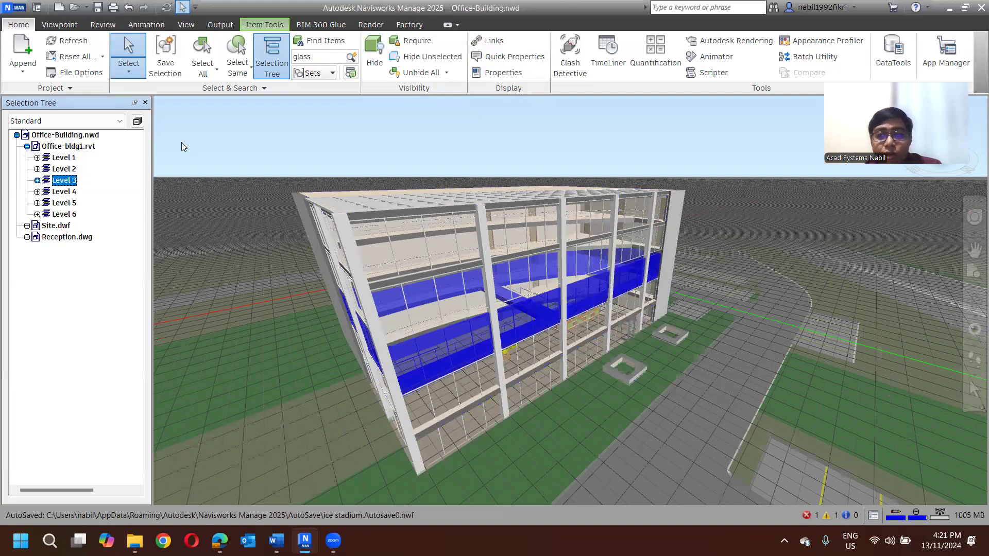
- Switch the selection tree to Compact, highlight Levels 1, 6, 3, 5 and the whole Office-bldg1.rvt, and collapse that file
click(38, 123)
click(37, 144)
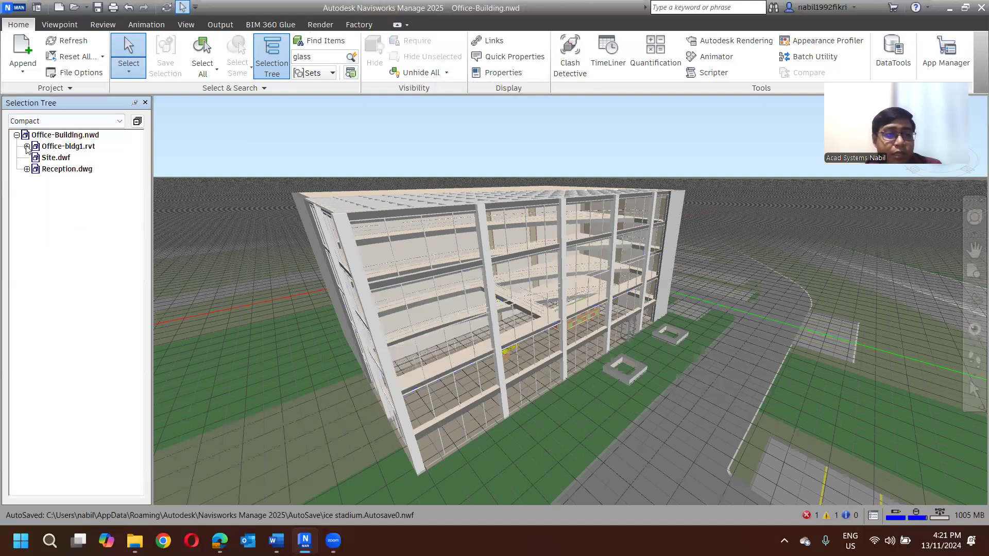
click(27, 146)
click(64, 158)
click(61, 215)
click(64, 181)
click(64, 205)
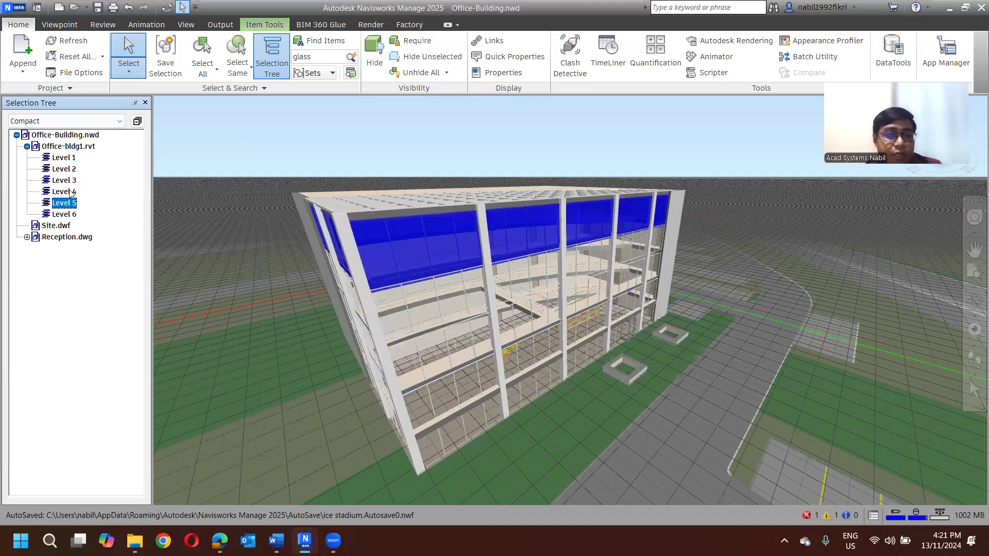
click(33, 147)
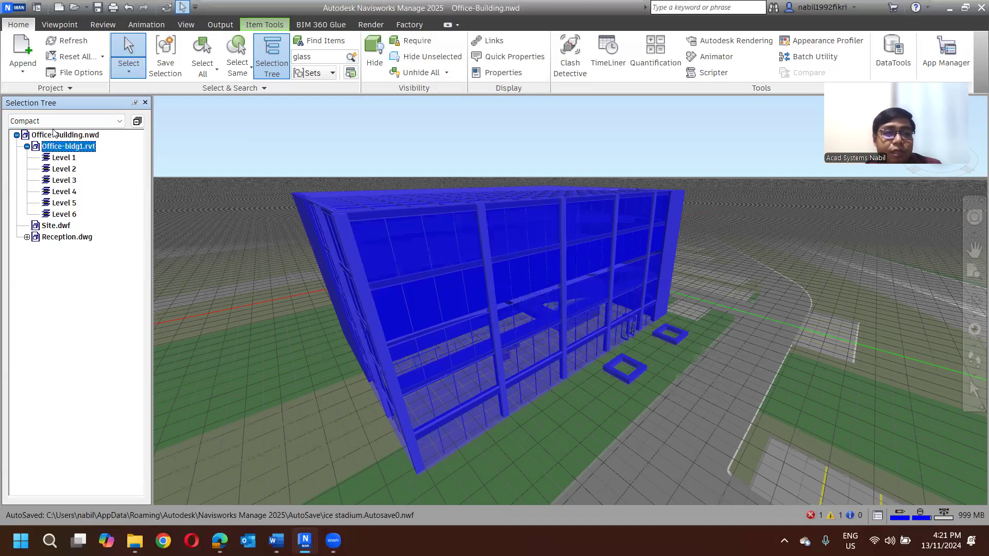
click(27, 147)
- Switch the selection tree to the Properties view and look through the Item category's properties
click(57, 124)
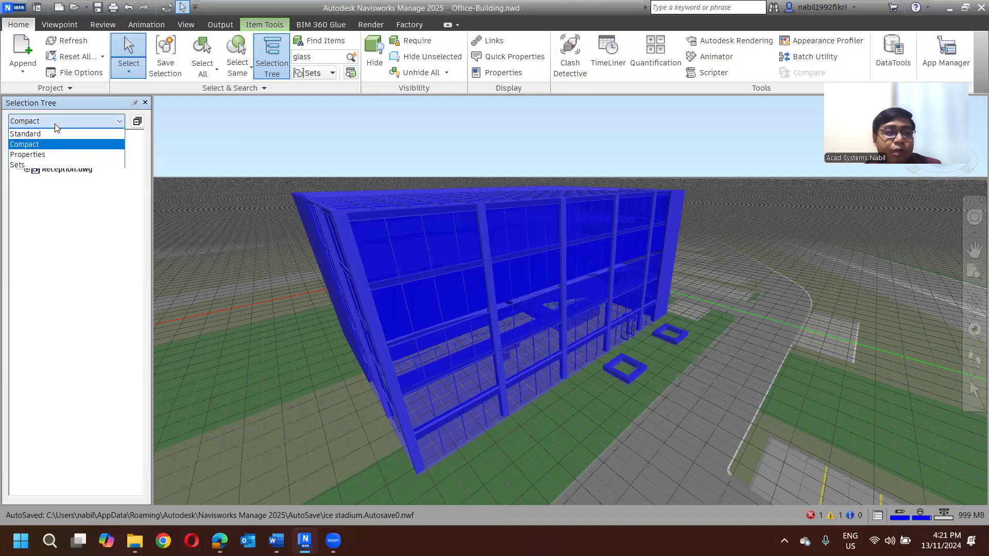
click(57, 155)
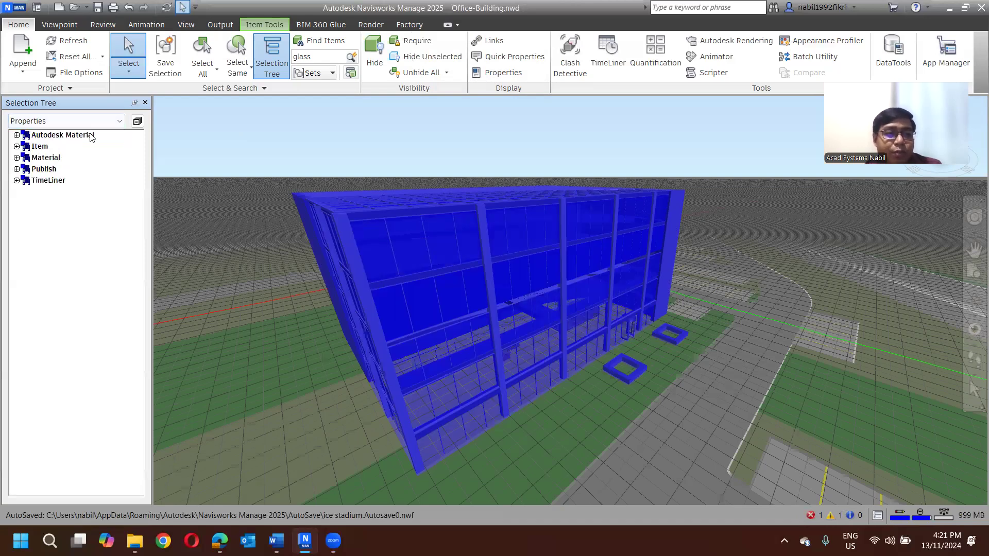
click(16, 147)
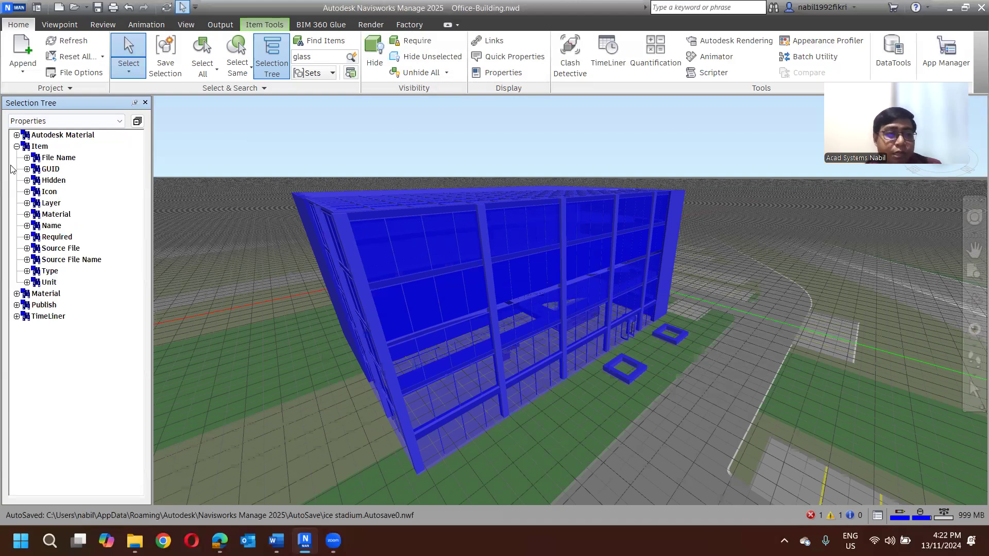
click(16, 147)
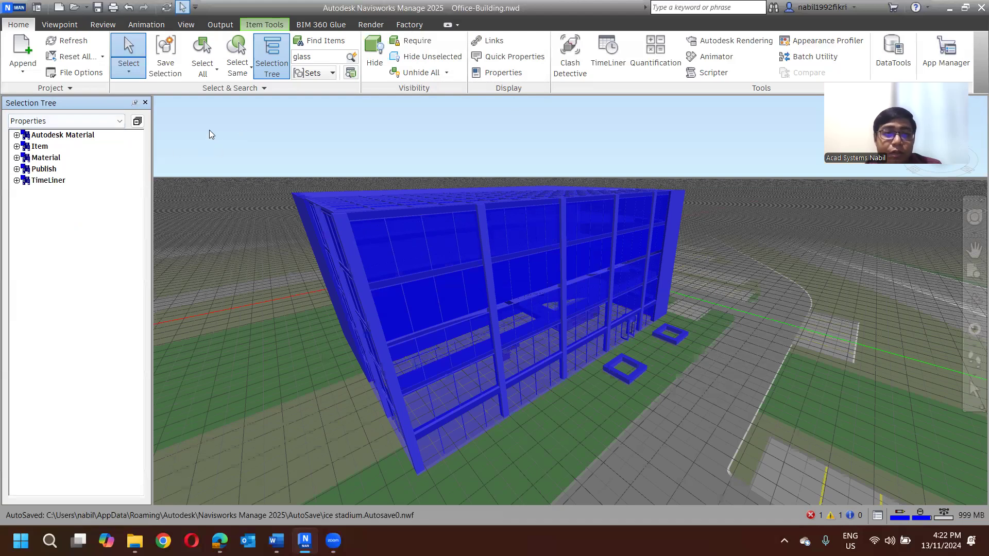
- Return the selection tree to the Standard view and collapse Office-bldg1.rvt with nothing selected
click(71, 120)
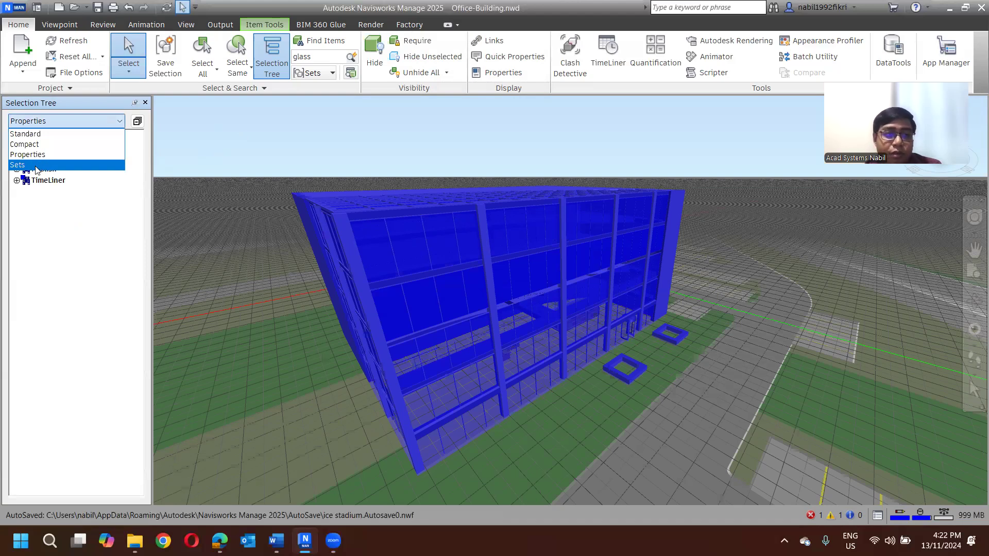
click(25, 133)
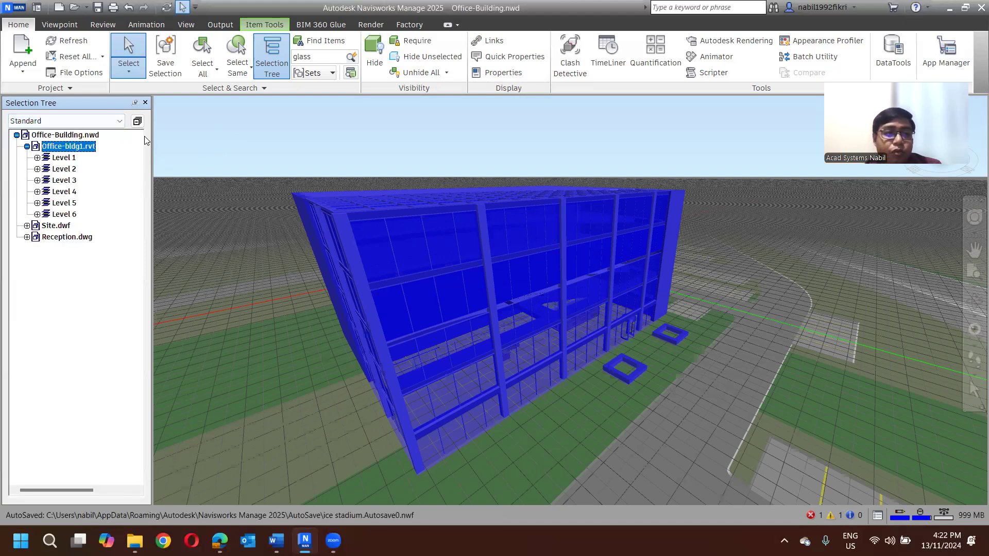
click(237, 135)
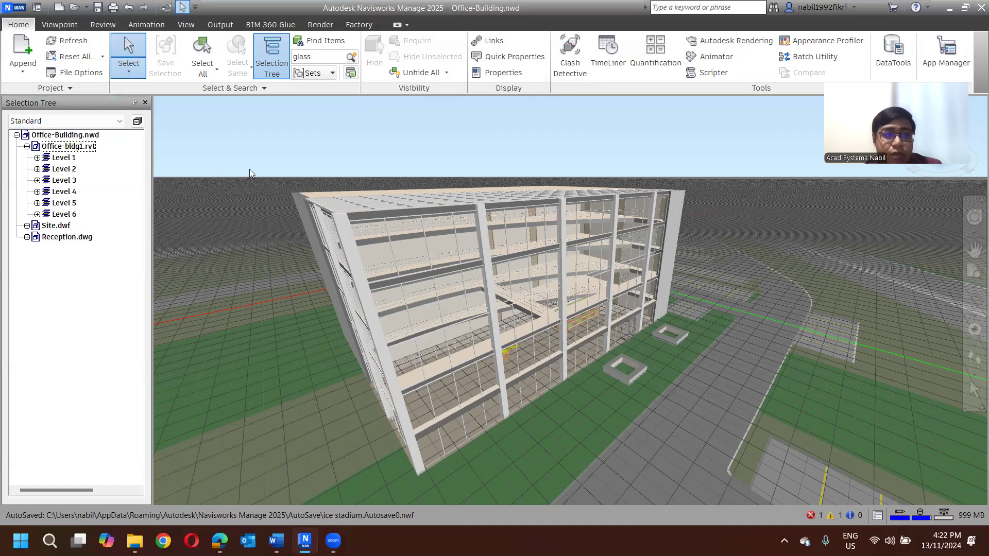
click(27, 146)
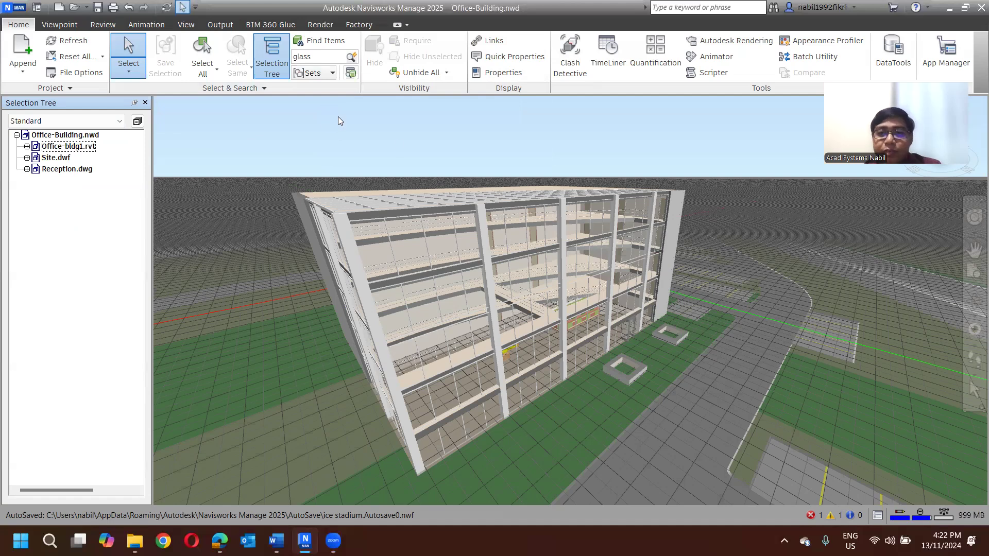
- Run a quick find for "glass" to select the first matching item in the model
mouse_move(378, 143)
shift+middle_down()
mouse_move(386, 167)
mouse_move(345, 157)
shift+middle_up()
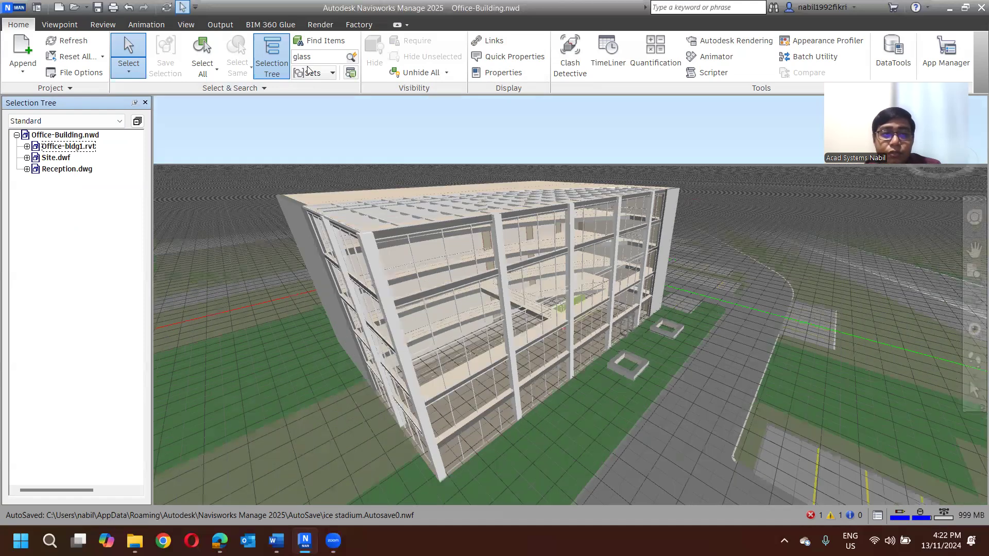
click(339, 58)
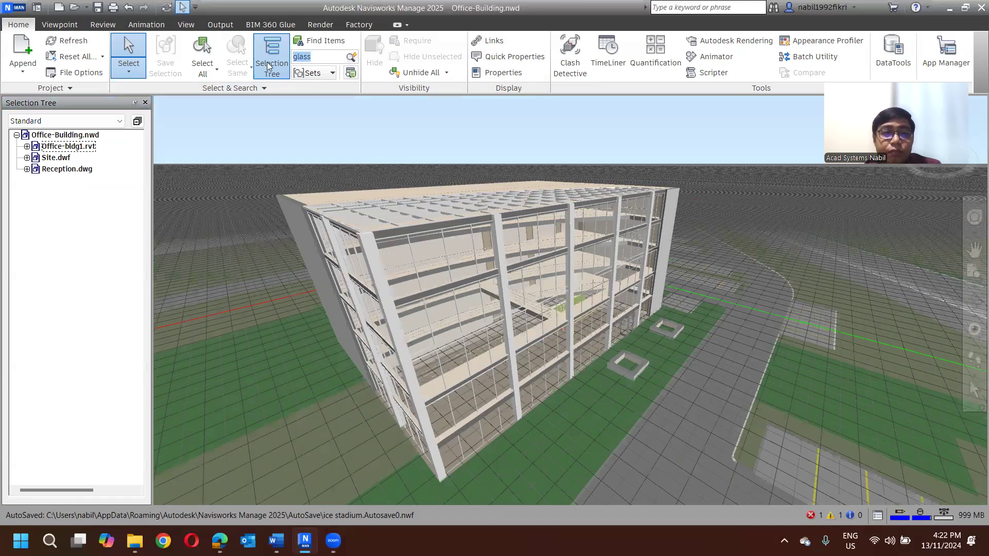
key(BackSpace)
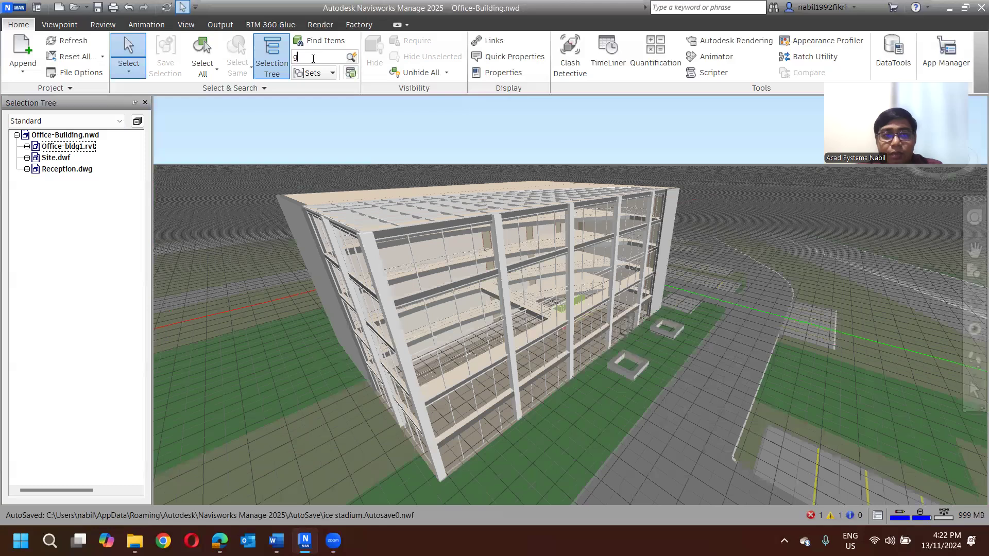
text(lass)
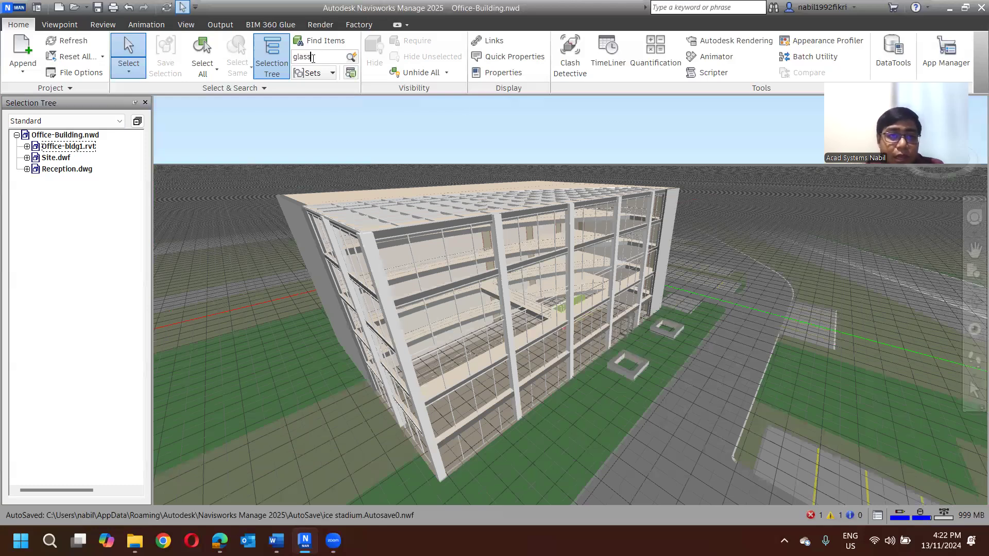
click(352, 57)
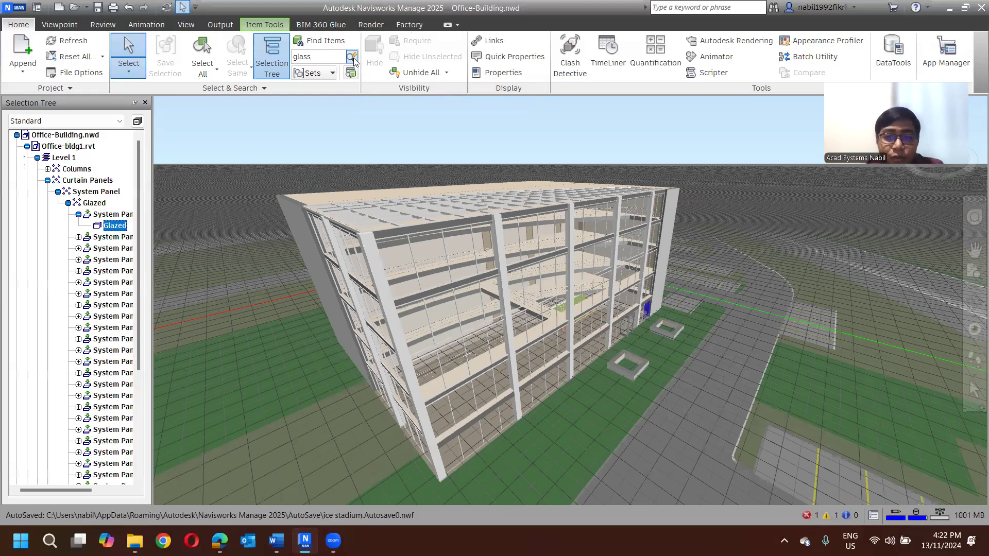
- Repeat the "glass" quick find to step through the glazed curtain panels of Level 1 and on into Level 2
click(353, 58)
click(353, 58)
click(353, 58)
click(353, 58)
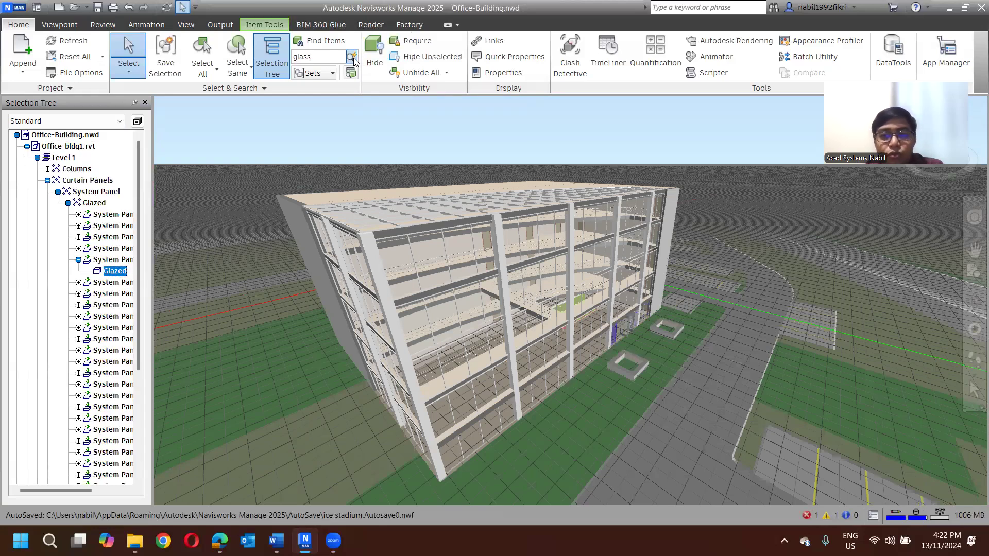
click(354, 58)
click(353, 58)
click(353, 58)
click(353, 58)
click(354, 58)
click(353, 58)
click(353, 58)
click(353, 58)
click(353, 58)
click(353, 58)
click(353, 58)
click(353, 58)
click(353, 58)
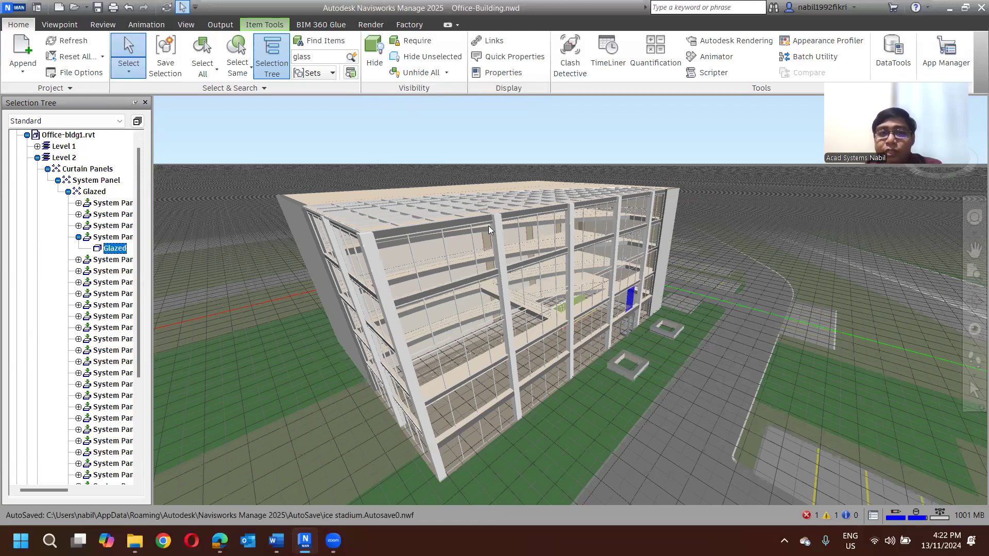
- Clear the current selection, select everything in the model with Select All, and release it with Select None
click(402, 135)
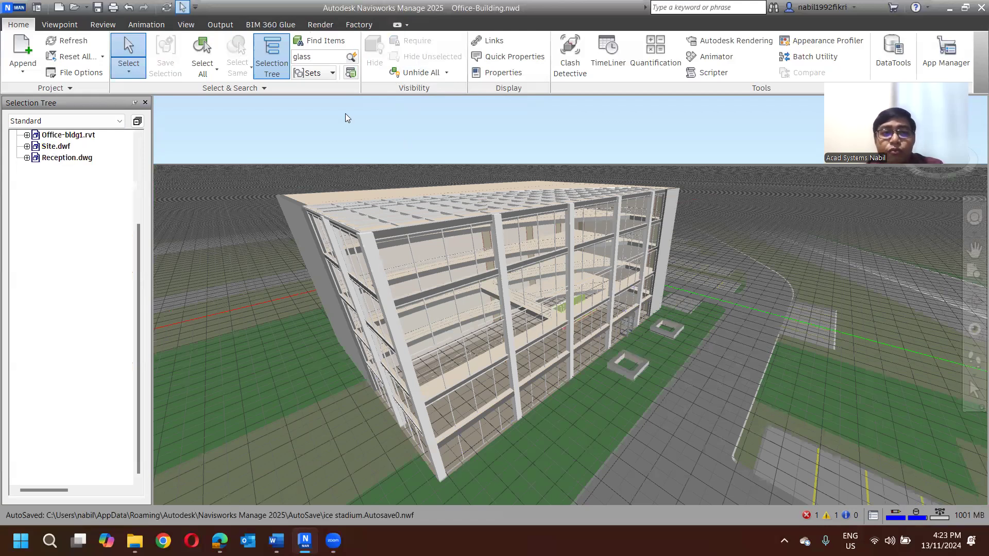
click(217, 69)
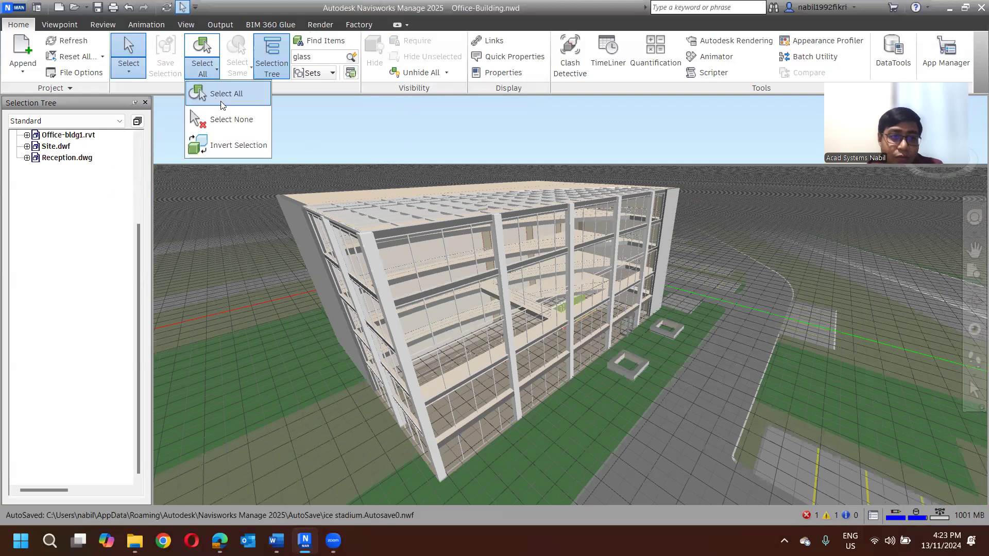
click(238, 98)
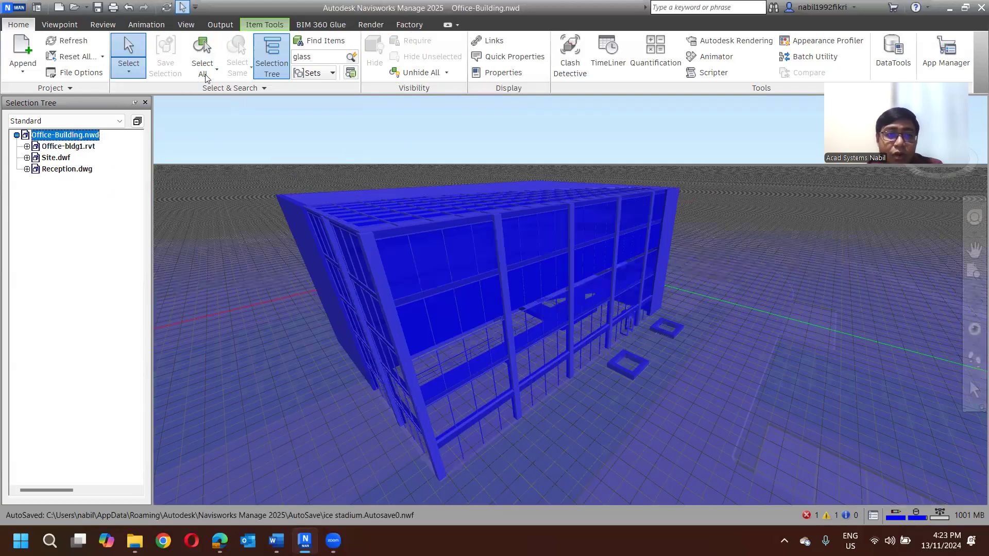
click(217, 69)
click(236, 126)
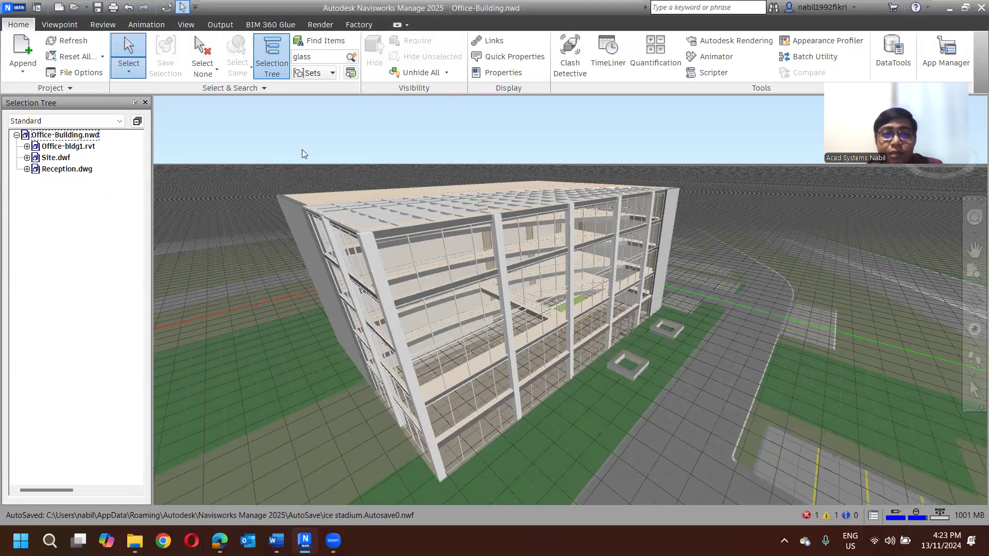
- Select the entire Office-Building.nwd model once more directly from the scene, and deselect it again
click(360, 194)
key(ctrl+a)
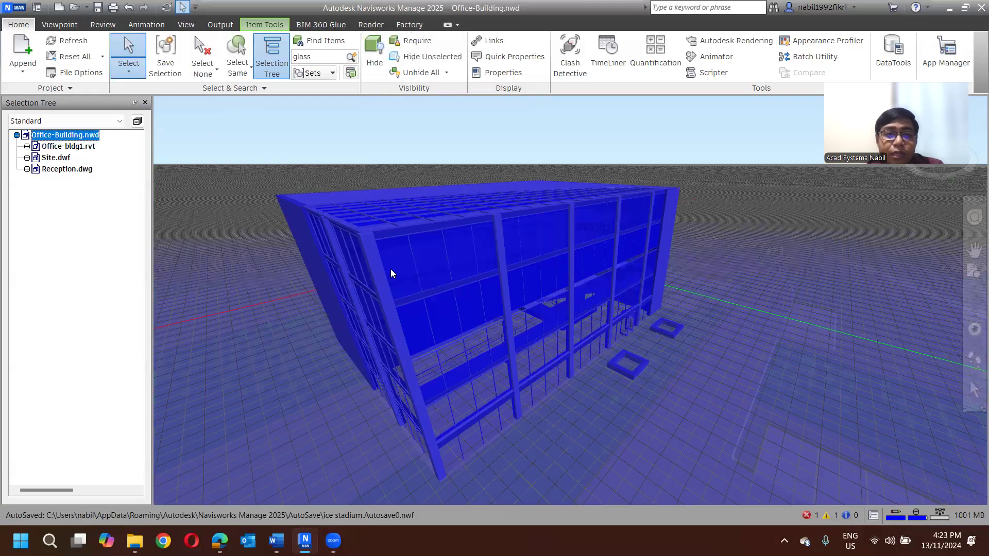
click(390, 219)
- Select the Level 6 floor at the roof plus the front corner column, invert the selection, and clear it
click(336, 199)
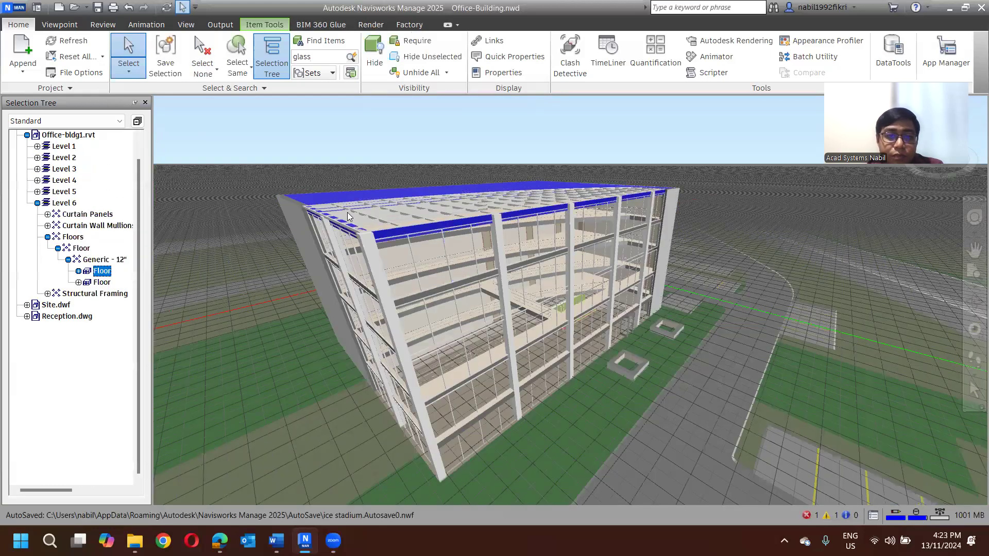
ctrl+click(369, 250)
click(216, 71)
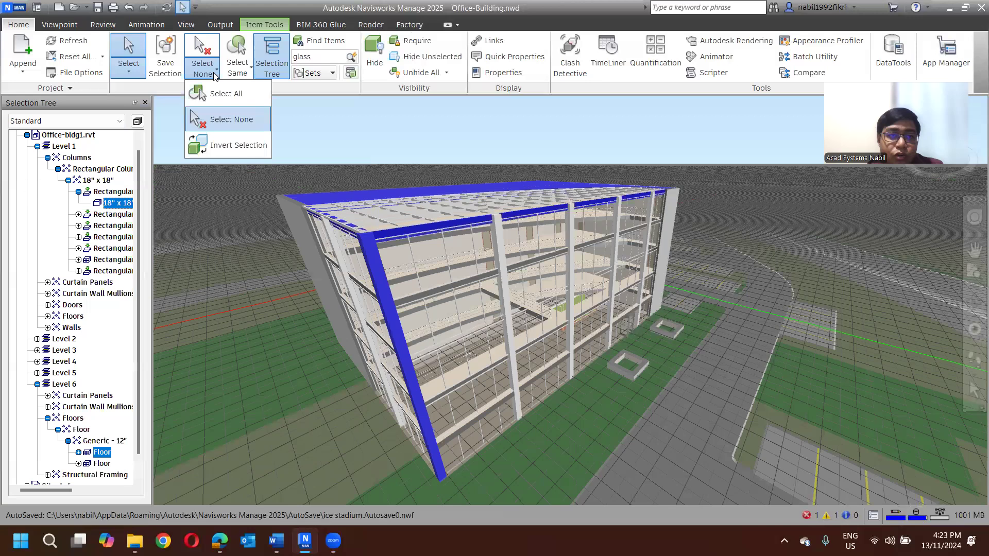
click(226, 145)
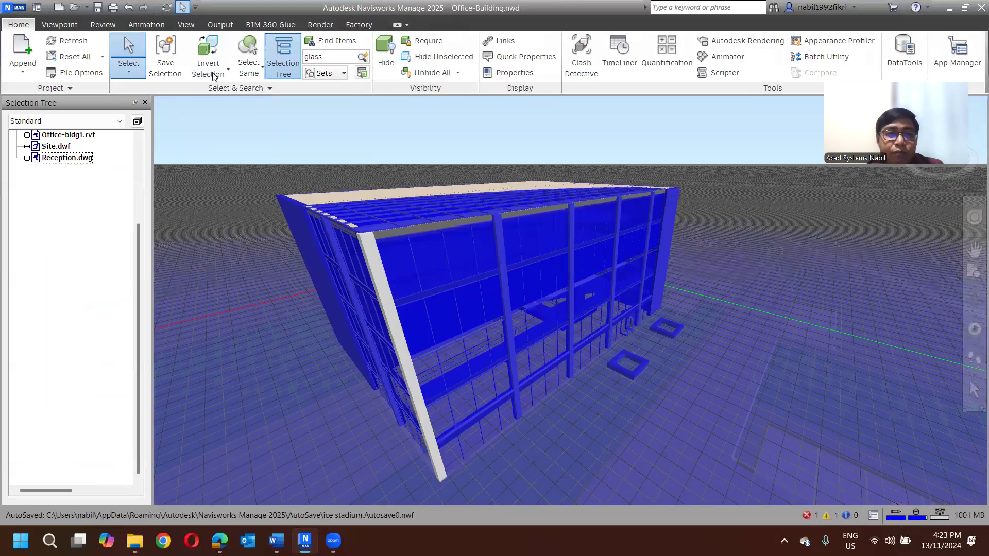
click(498, 132)
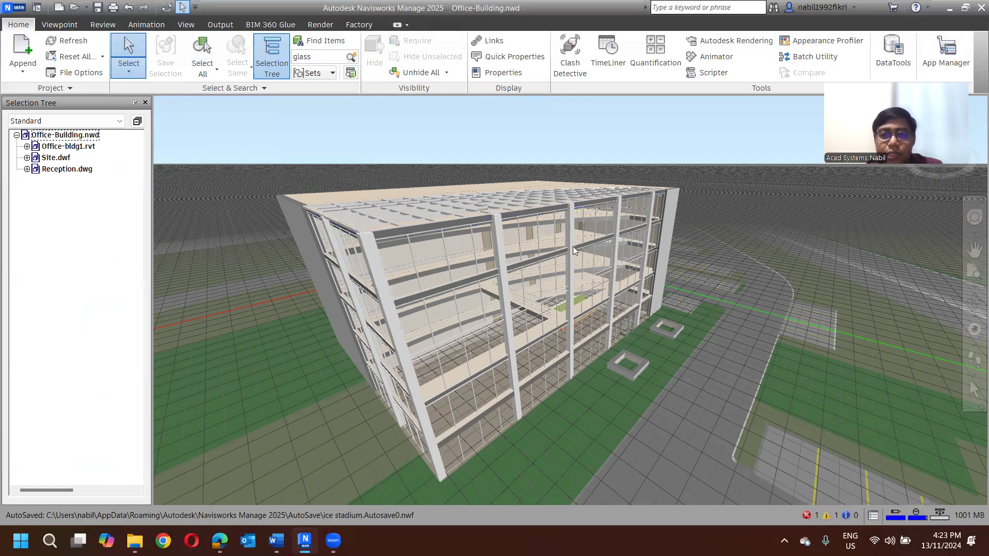
- Run the "glass" quick find and extend the selection to every item with the same name
click(352, 57)
click(352, 57)
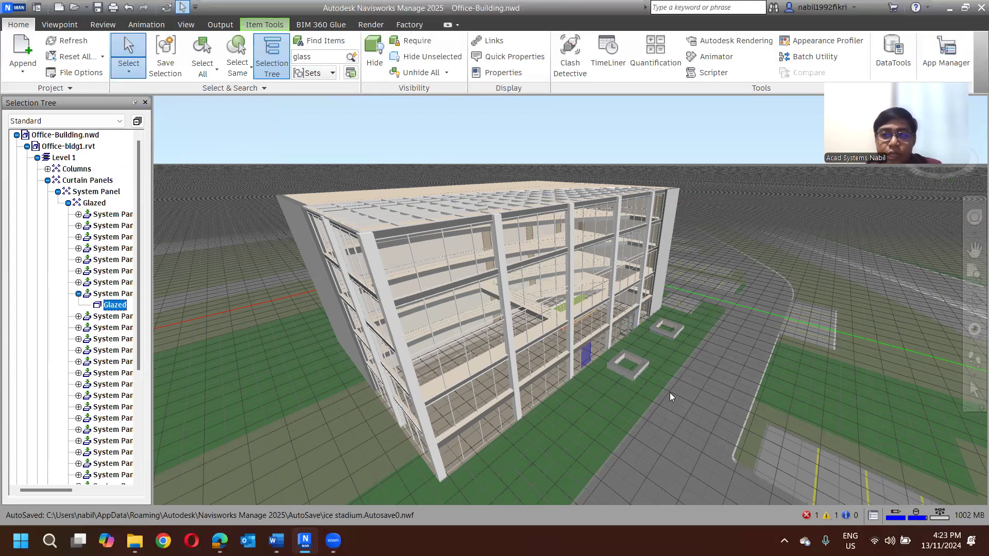
click(244, 79)
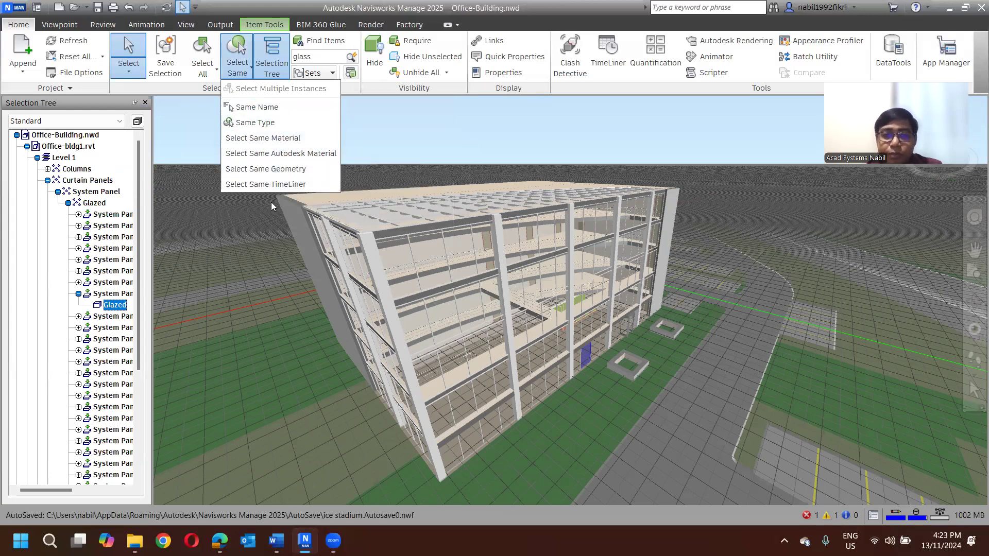
click(271, 112)
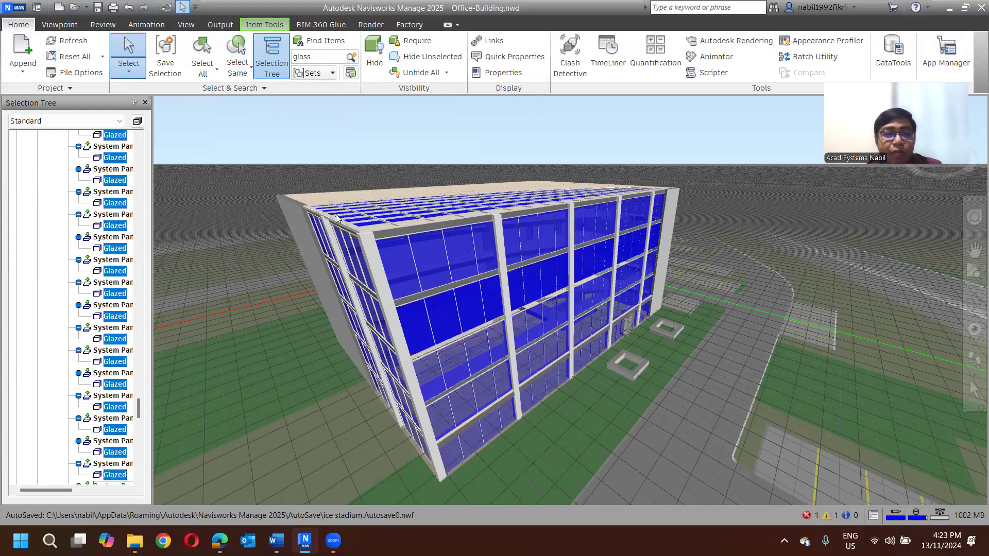
- Hide all the selected Glazed panels and leave nothing selected
shift+middle_drag(376, 214, 360, 135)
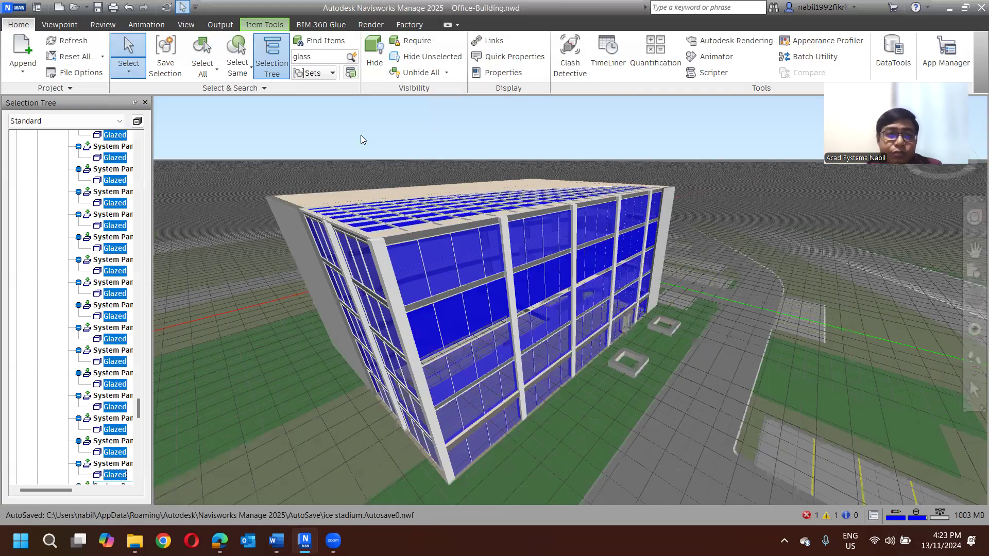
click(371, 58)
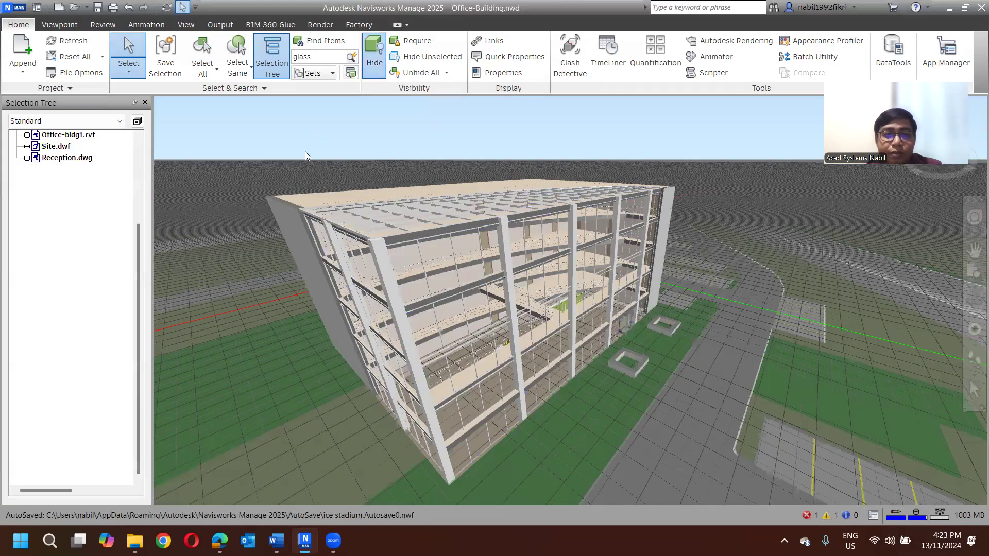
click(213, 114)
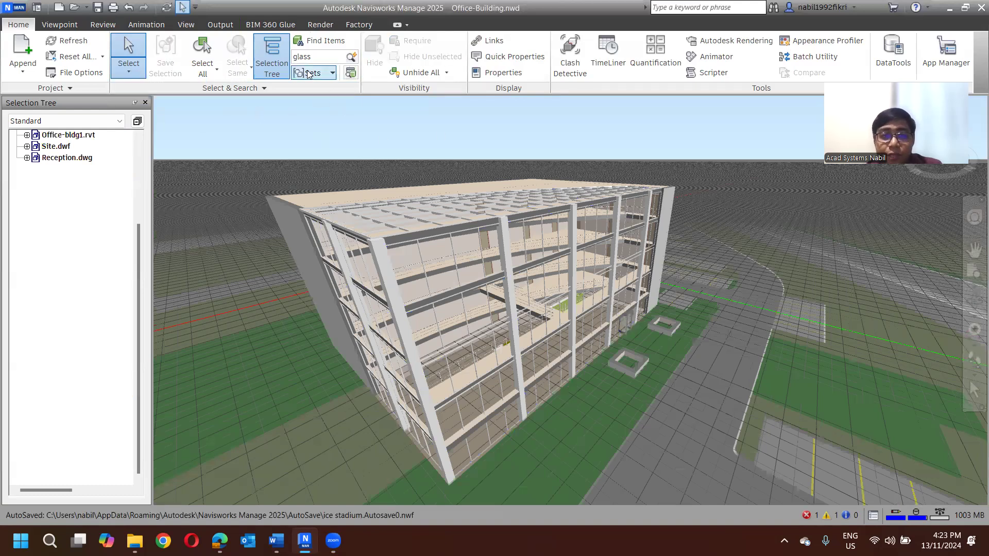
- Reselect the hidden Glazed panels with the "glass" quick find and Same Name, unhide them, and clear the selection
click(350, 58)
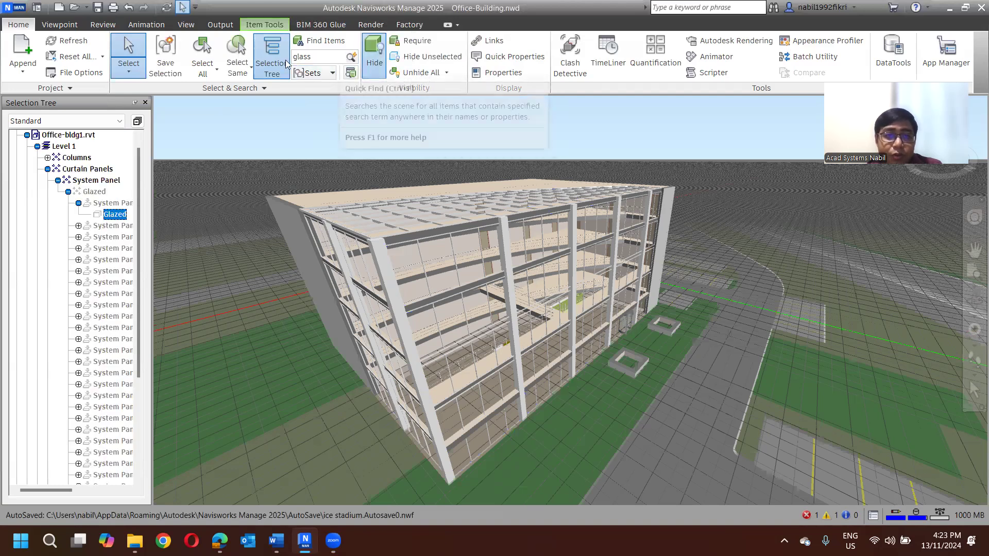
click(240, 73)
click(267, 117)
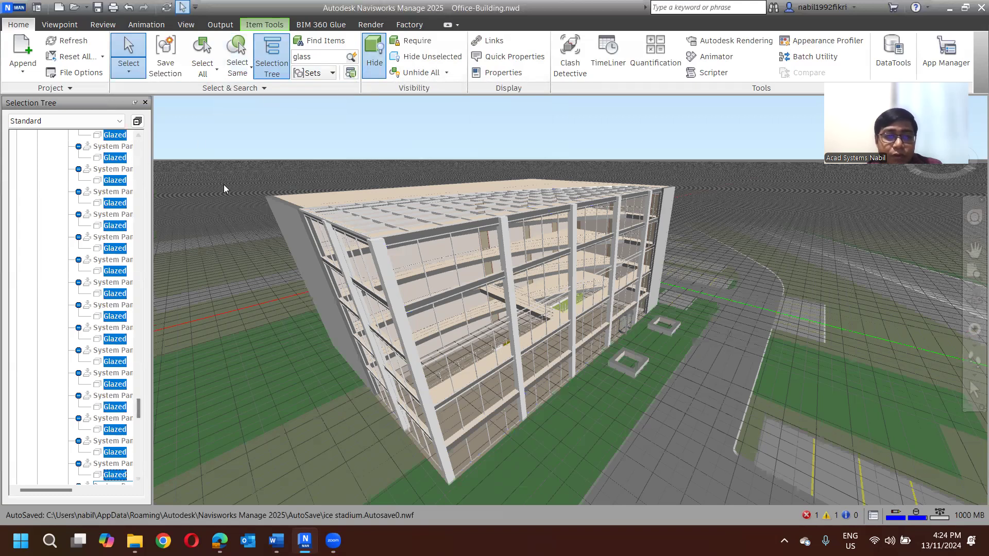
click(368, 64)
click(370, 119)
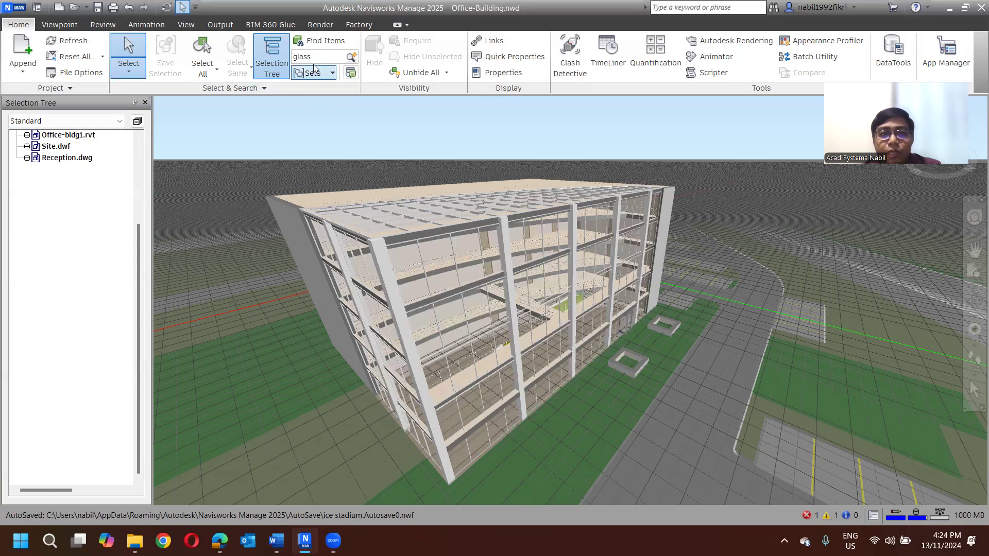
- Open Find Items, expand Office-Building.nwd, and choose Office-bldg1.rvt as the file to search in
click(325, 41)
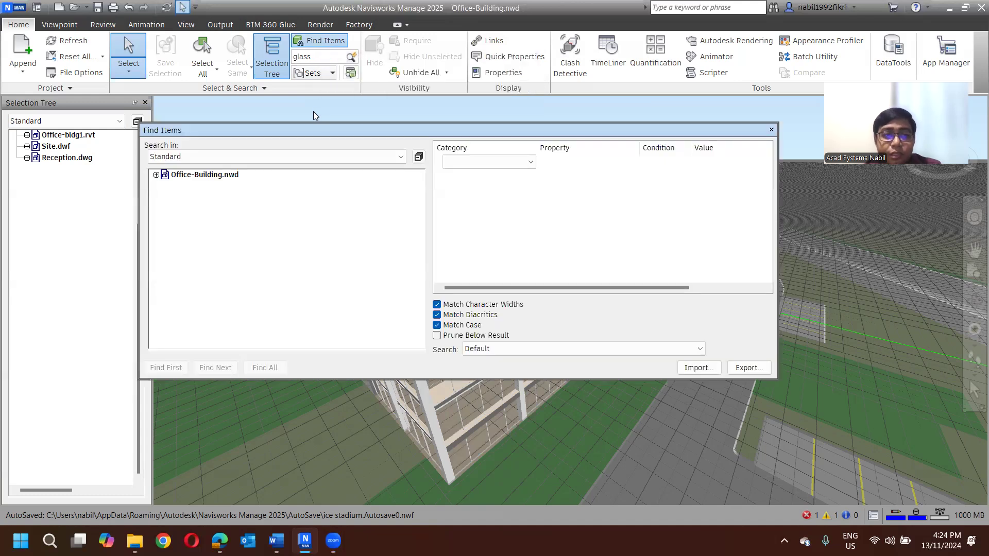
click(188, 175)
click(156, 175)
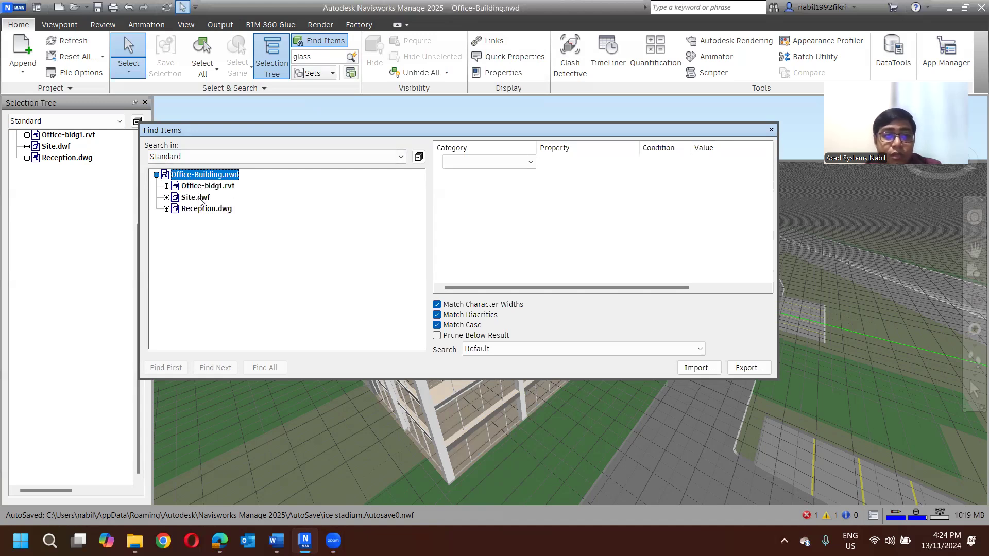
click(199, 199)
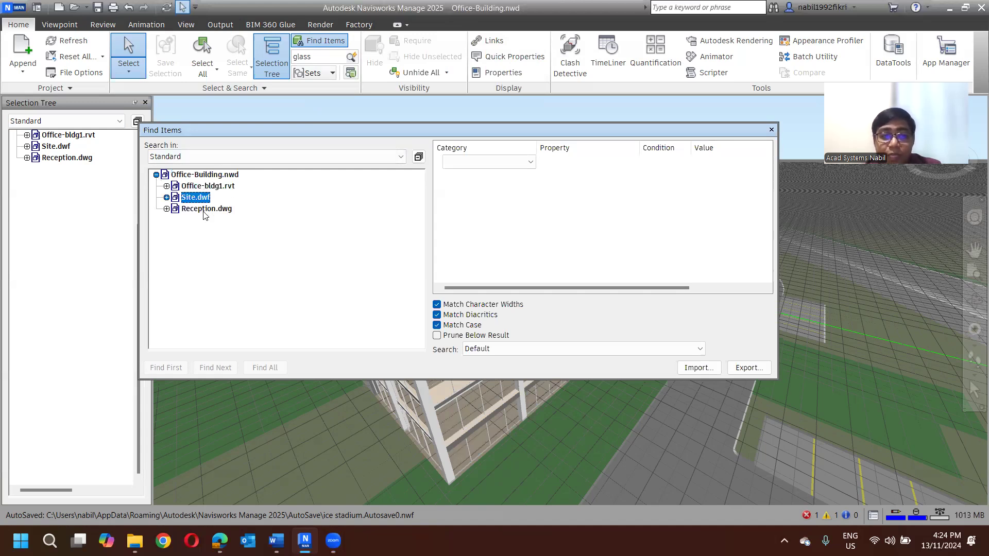
click(205, 210)
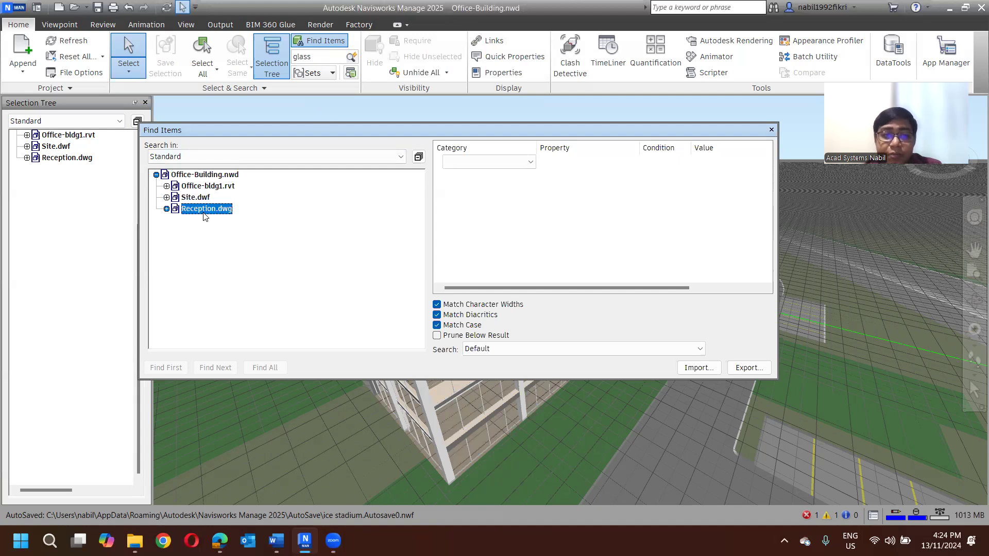
click(212, 187)
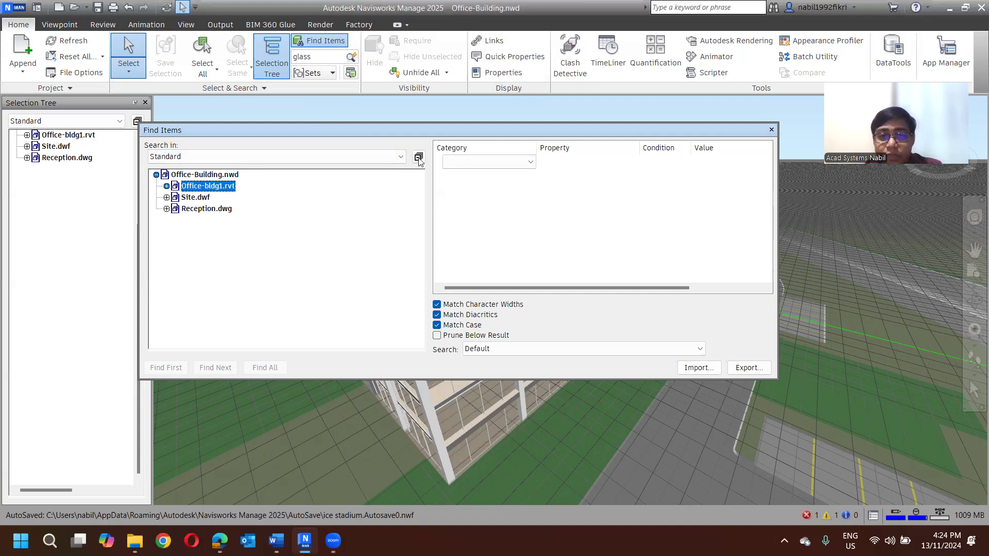
- Define a search criterion using the Material category and its Transparency property
click(459, 162)
click(476, 163)
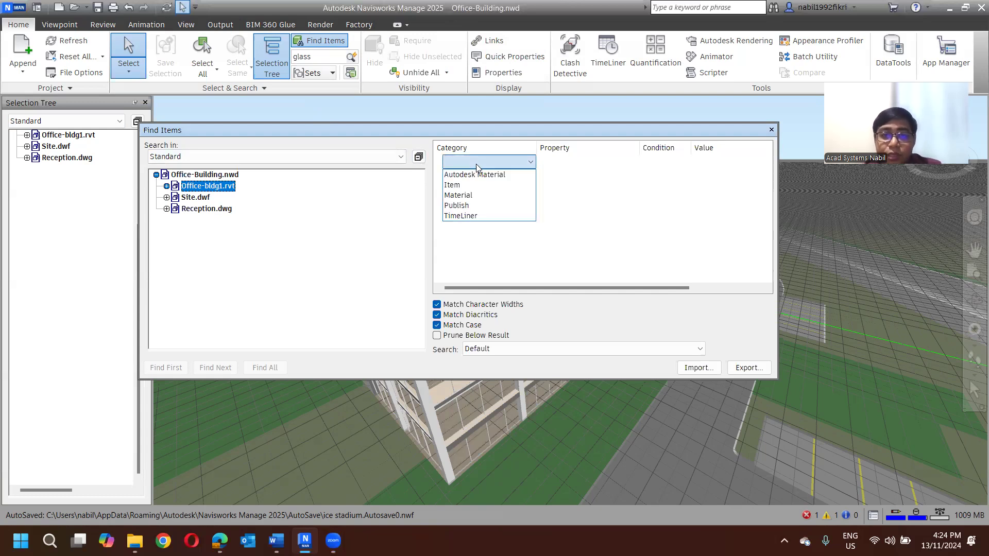
click(466, 195)
click(550, 161)
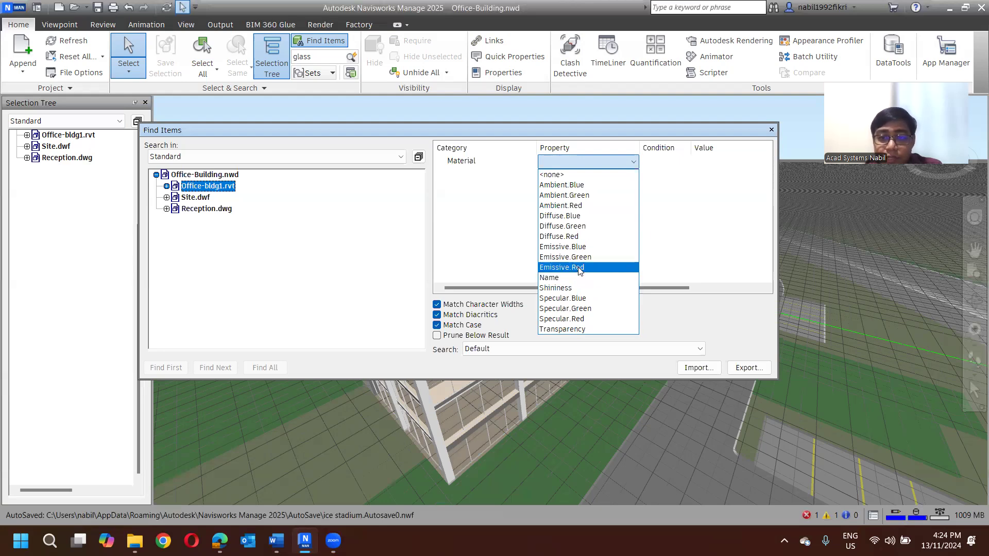
click(618, 329)
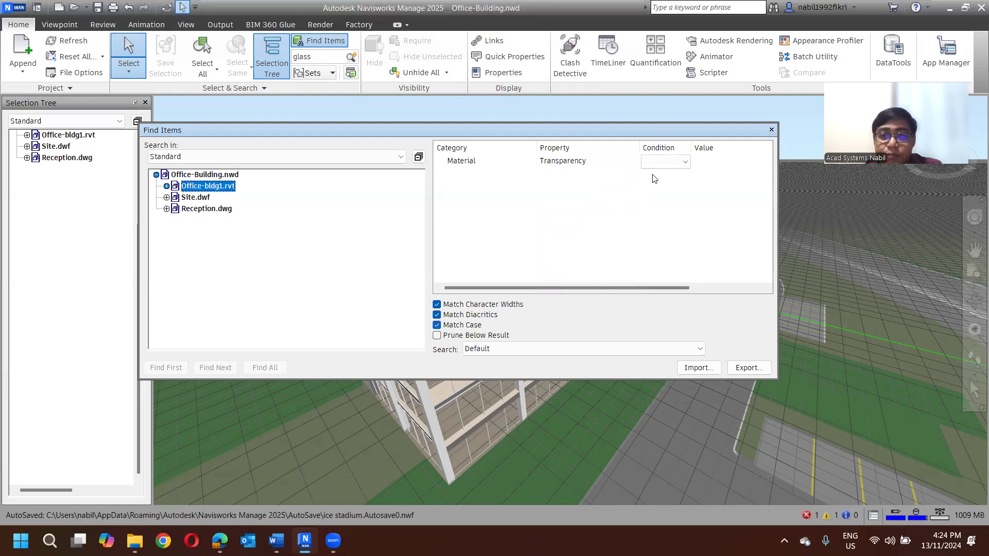
- Set the Transparency condition to = with an empty value and find all matching items
click(659, 162)
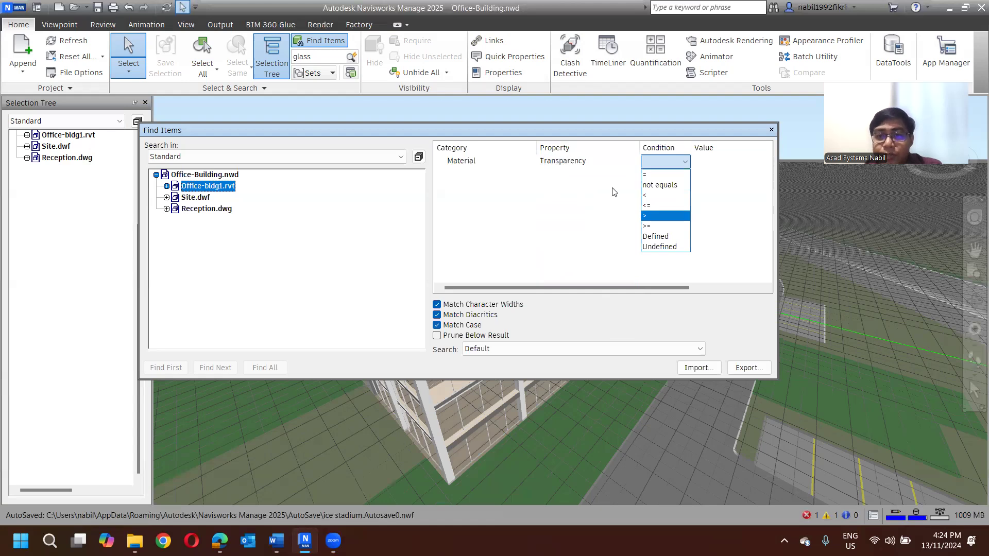
key(Up)
key(Up)
key(Up)
key(Up)
key(Return)
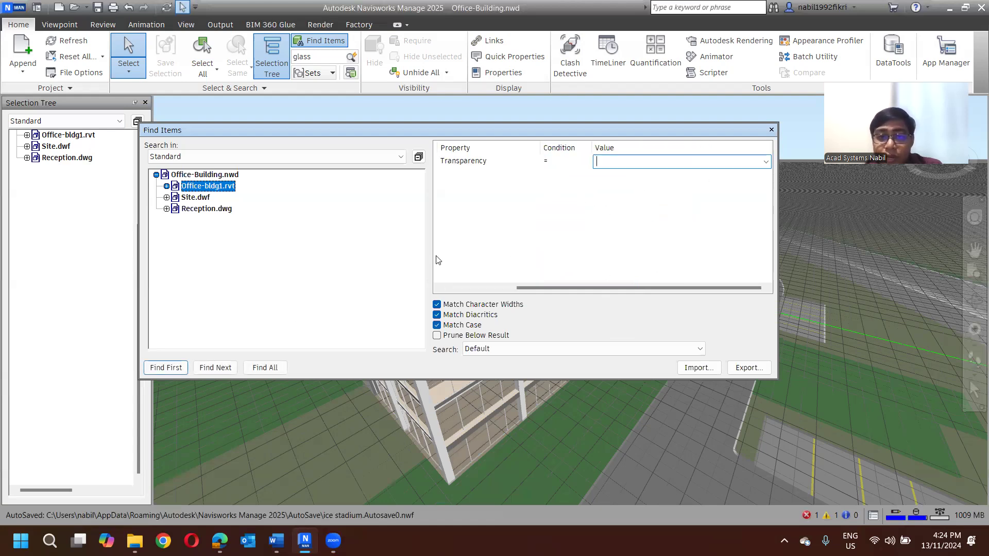
click(268, 369)
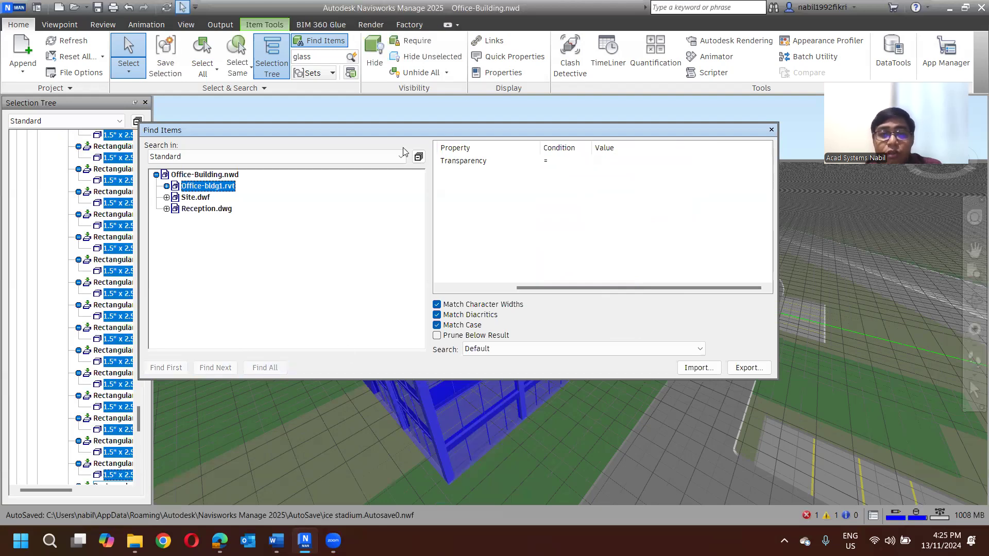
- Review the Find Items criteria, close the window, and clear the resulting selection in the model
drag(423, 128, 540, 162)
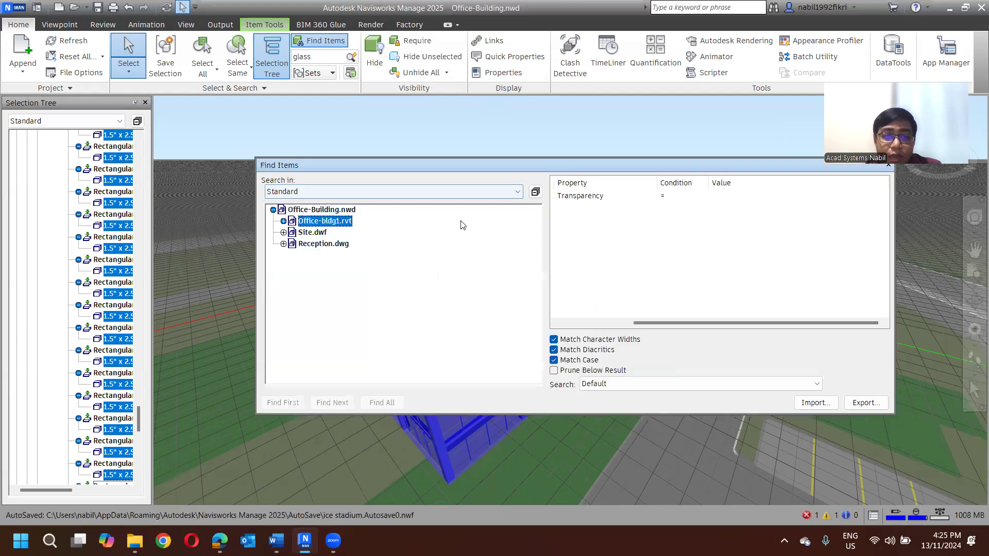
click(572, 324)
click(572, 325)
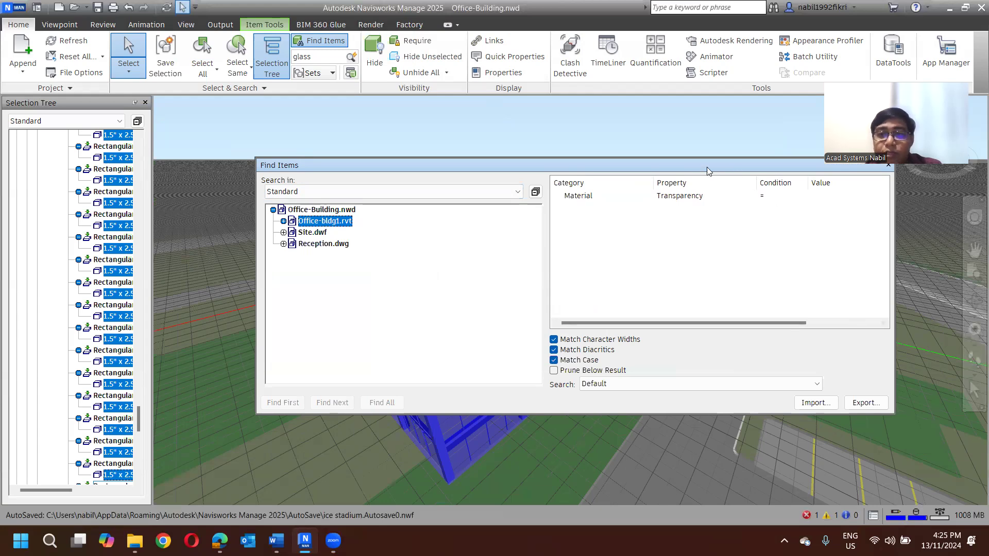
drag(708, 170, 662, 174)
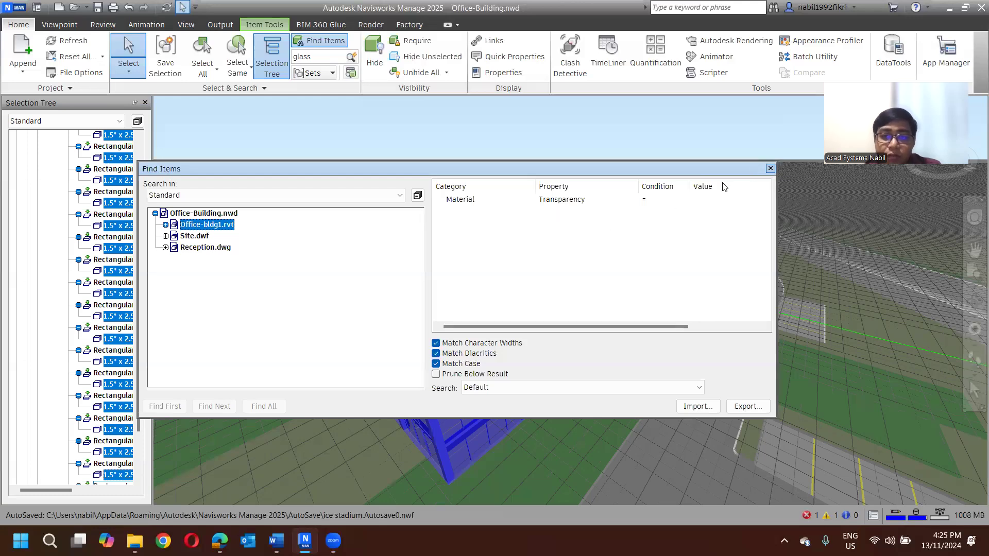
click(771, 169)
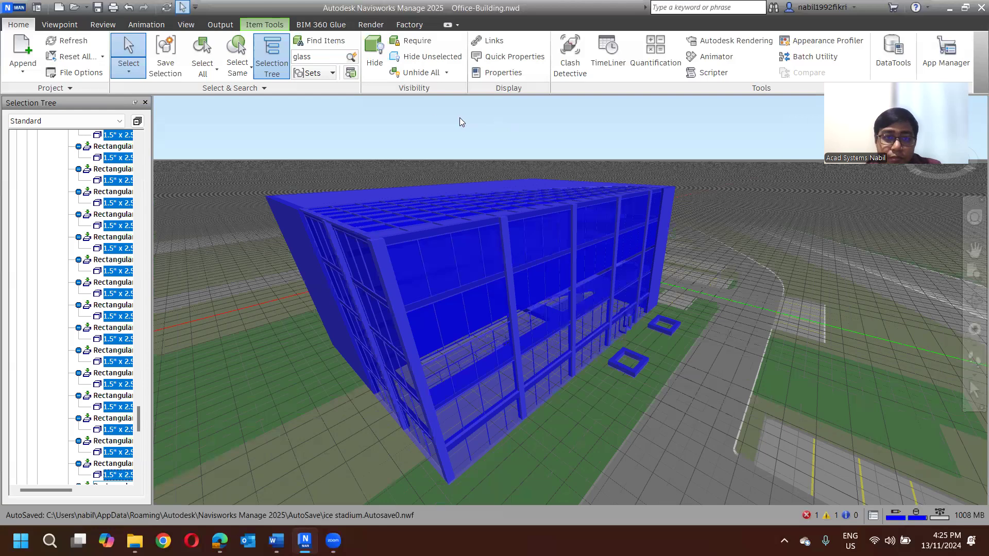
shift+middle_drag(289, 146, 289, 139)
click(289, 138)
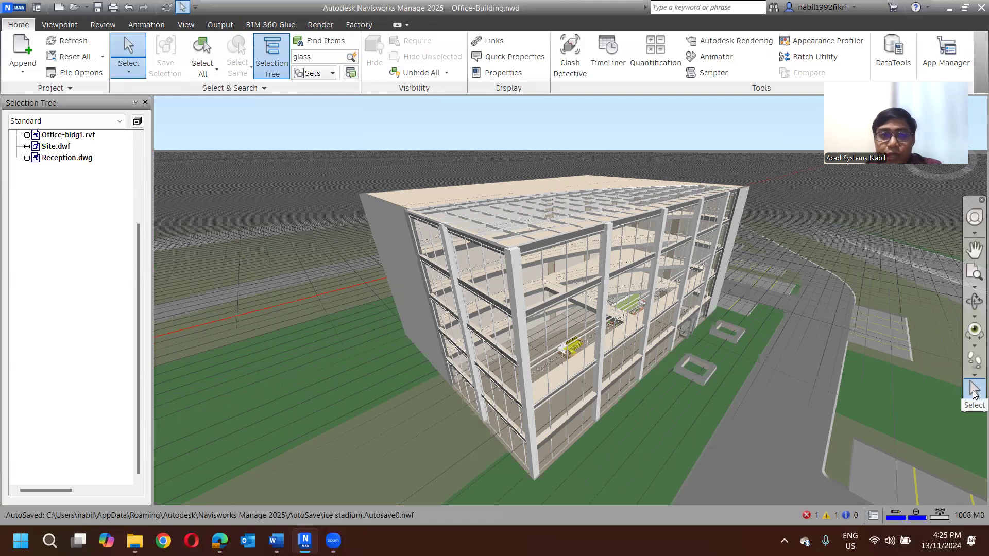
- Use Select Box to box-select the upper part of the building from both directions, and clear the selection
click(128, 69)
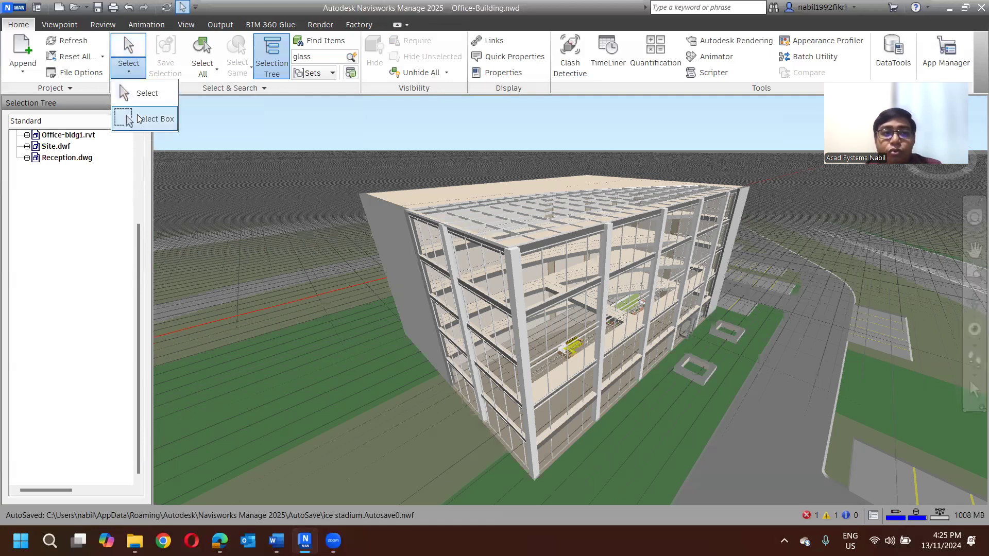
click(152, 127)
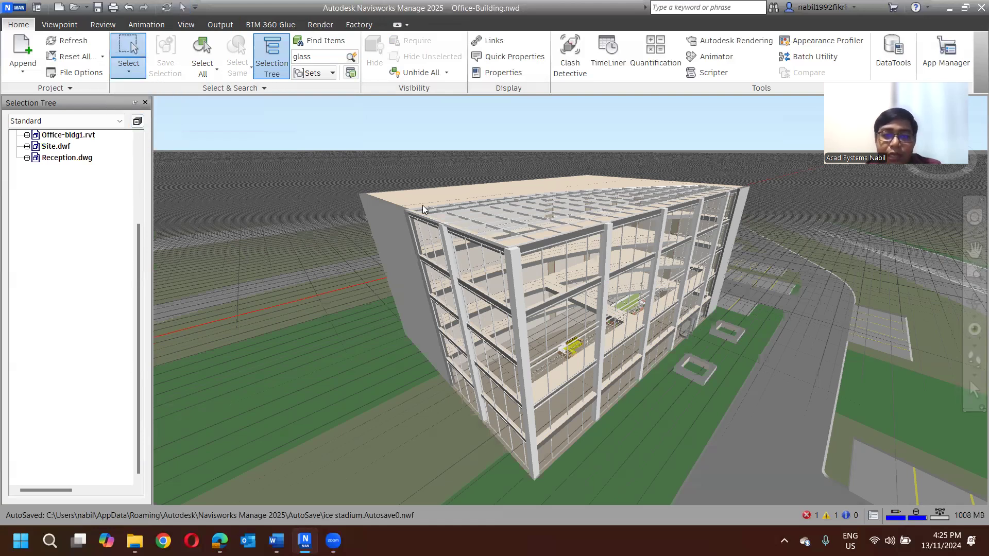
drag(333, 114, 776, 298)
drag(748, 138, 333, 281)
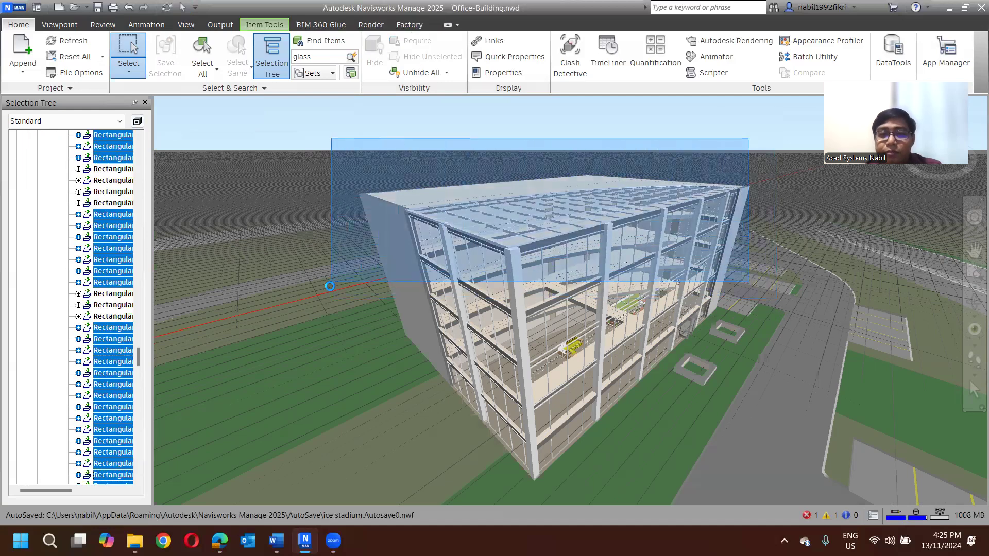
click(300, 123)
drag(307, 122, 731, 292)
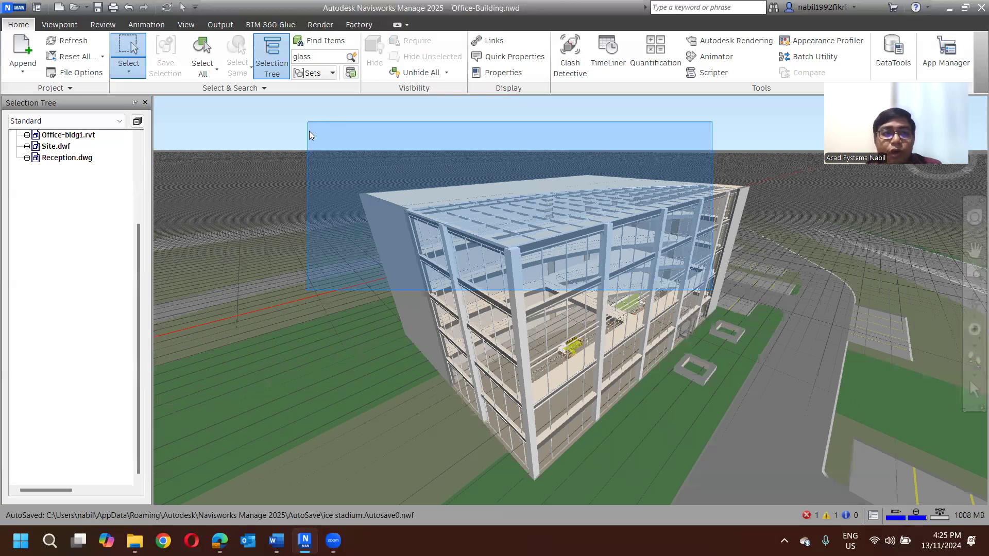
drag(309, 135, 277, 203)
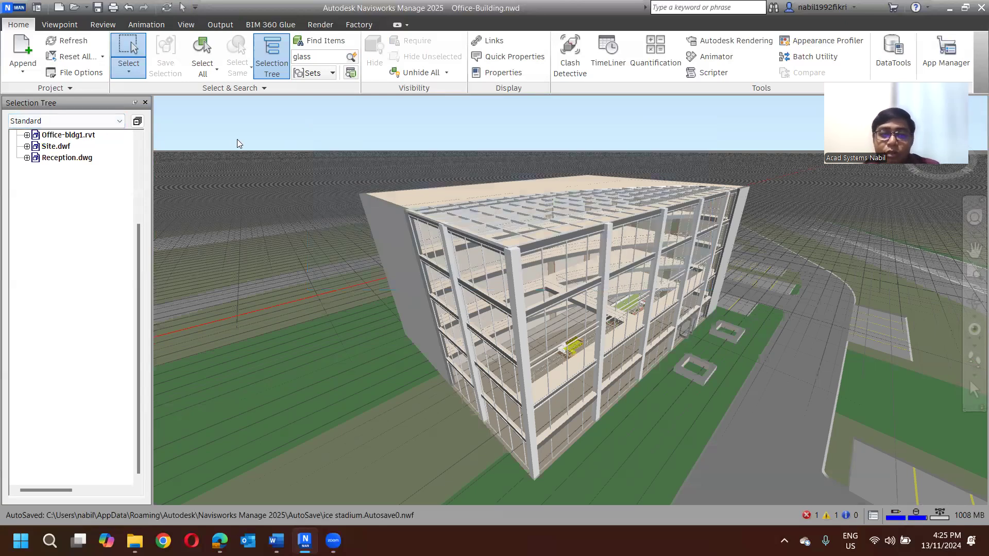
- Show Sets in the Selection Tree, highlight several sets between Exterior Walls and Door Frames in turn, and clear the selection
click(69, 121)
click(23, 165)
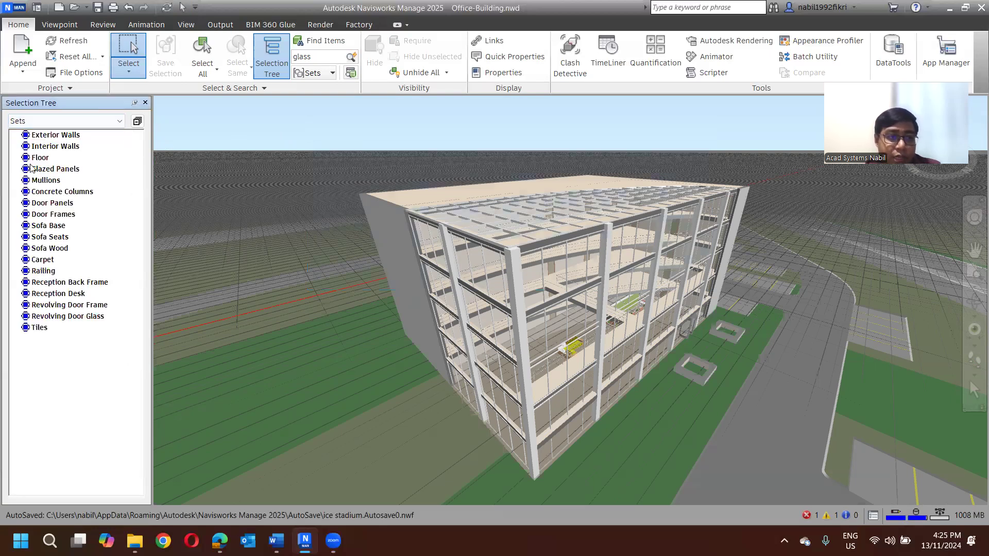
click(56, 136)
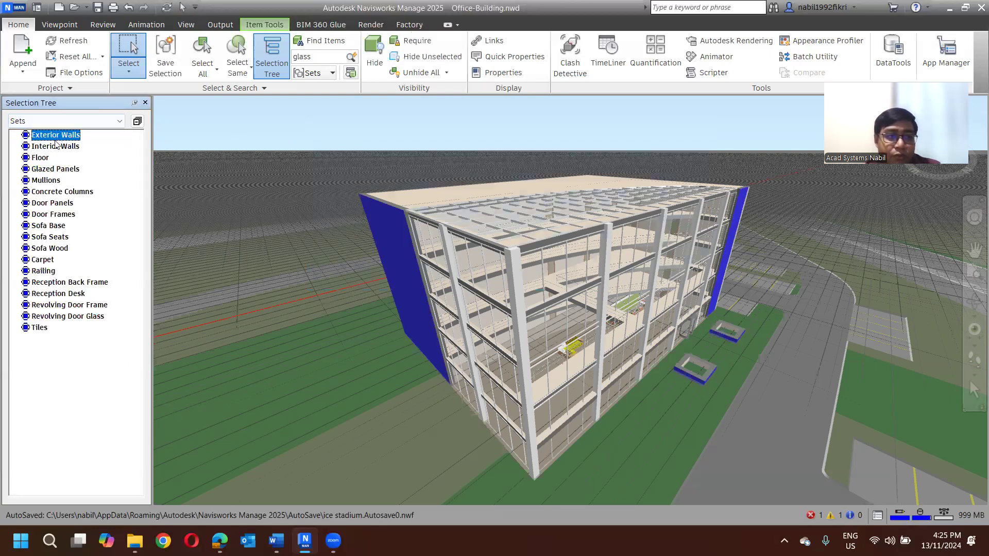
click(53, 146)
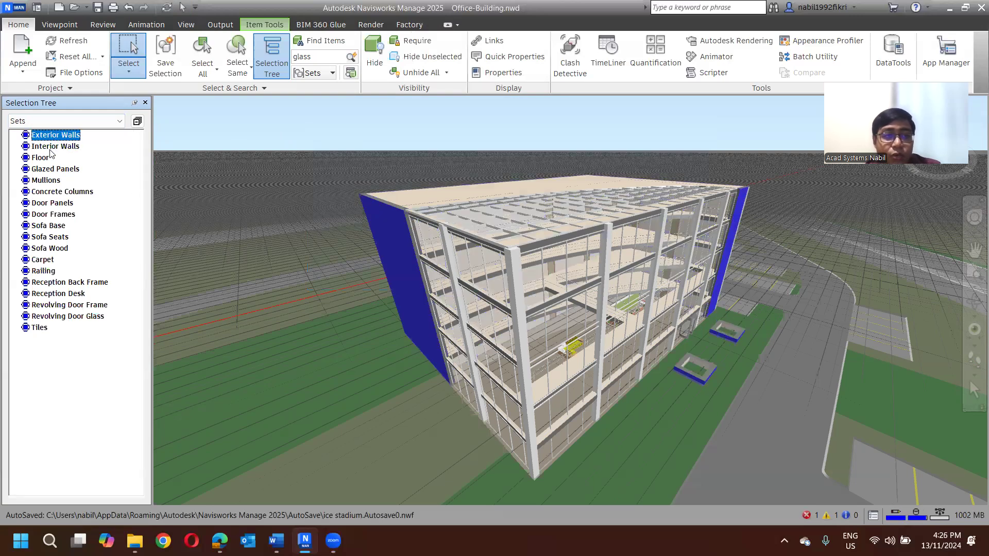
click(45, 159)
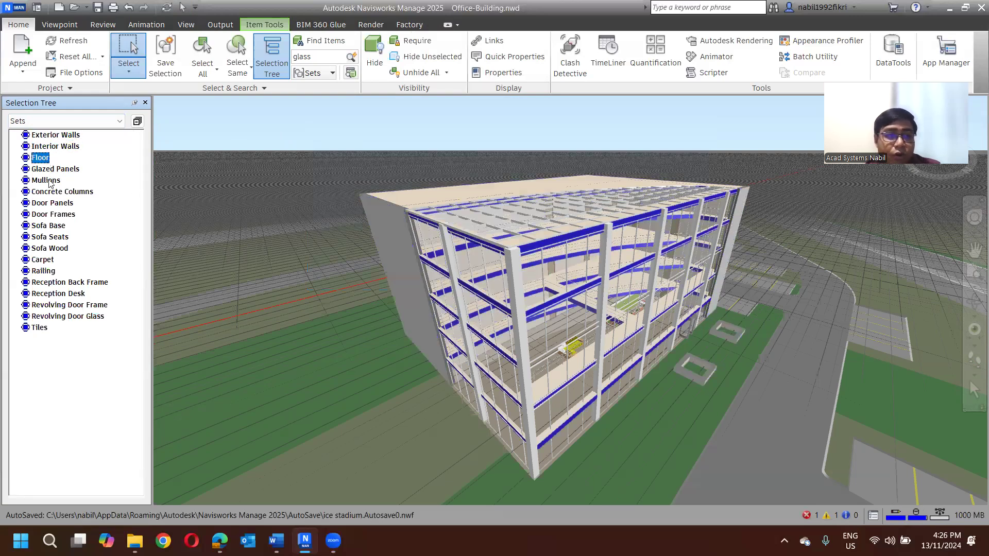
click(51, 182)
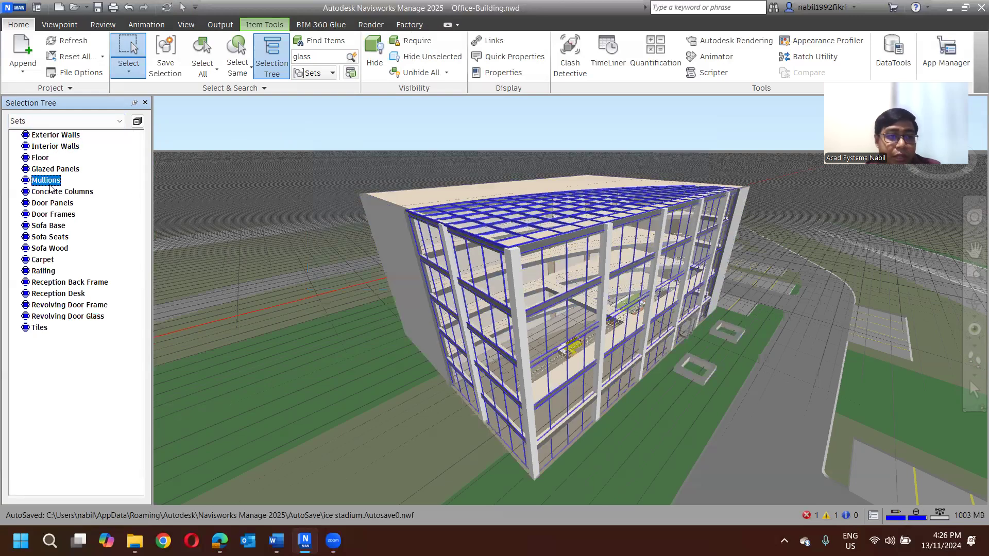
click(53, 215)
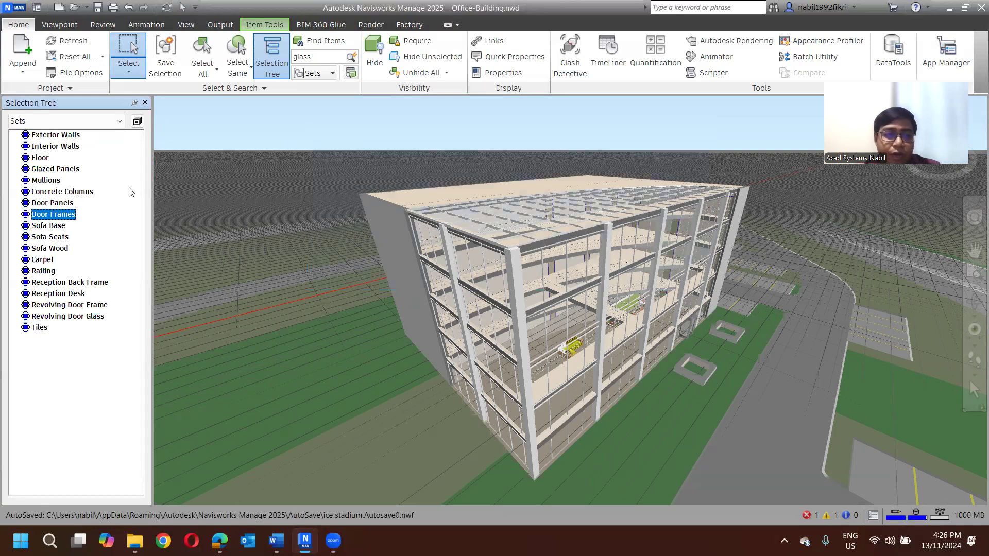
click(490, 272)
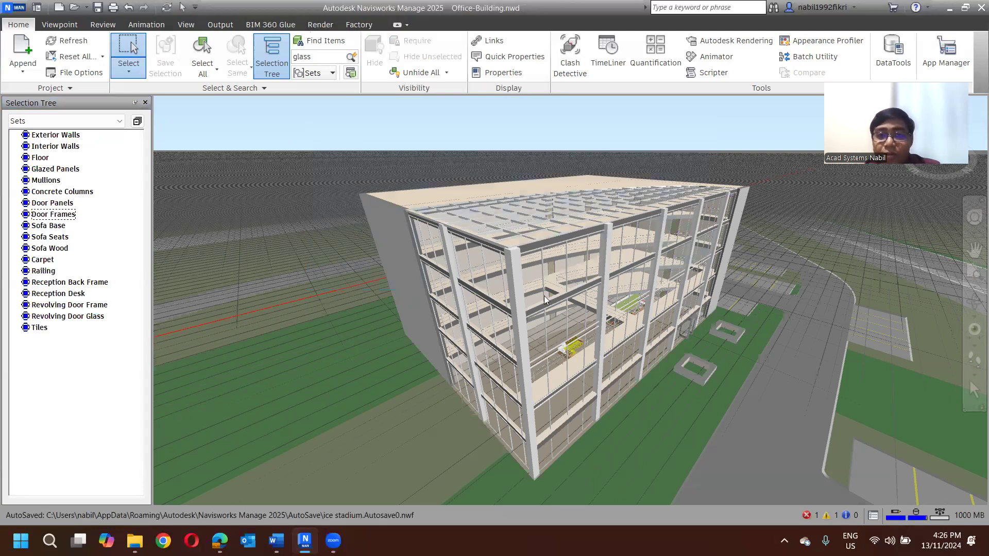
- Quick-find "glass" in the model and extend the selection to all items with the Same Name
click(351, 57)
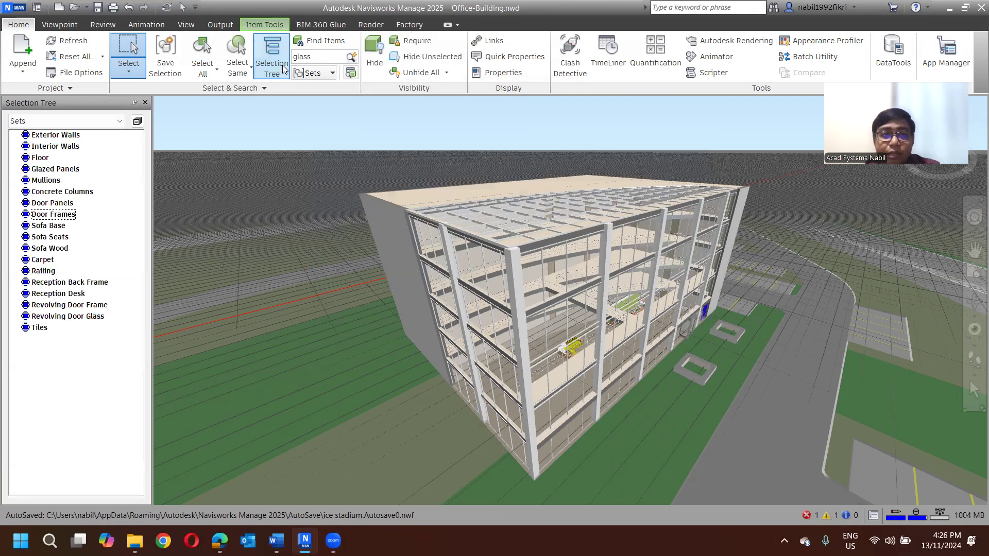
click(235, 77)
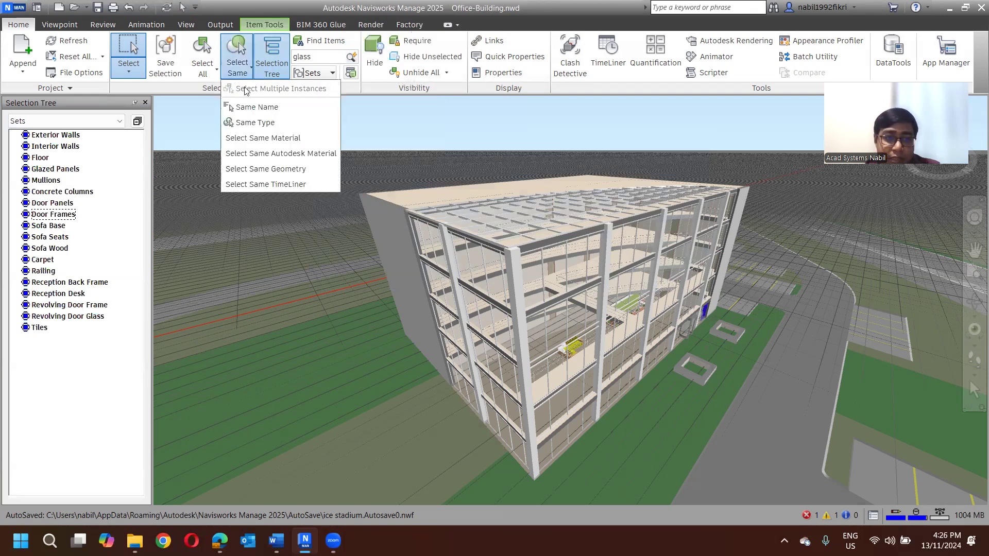
click(259, 108)
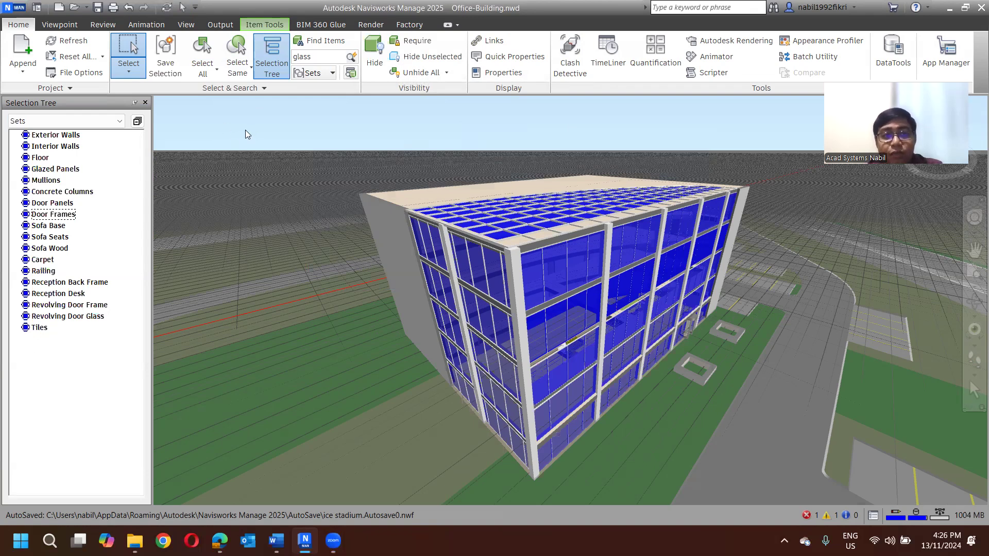
- Save the selected glass panels as a selection set named Glass
click(165, 73)
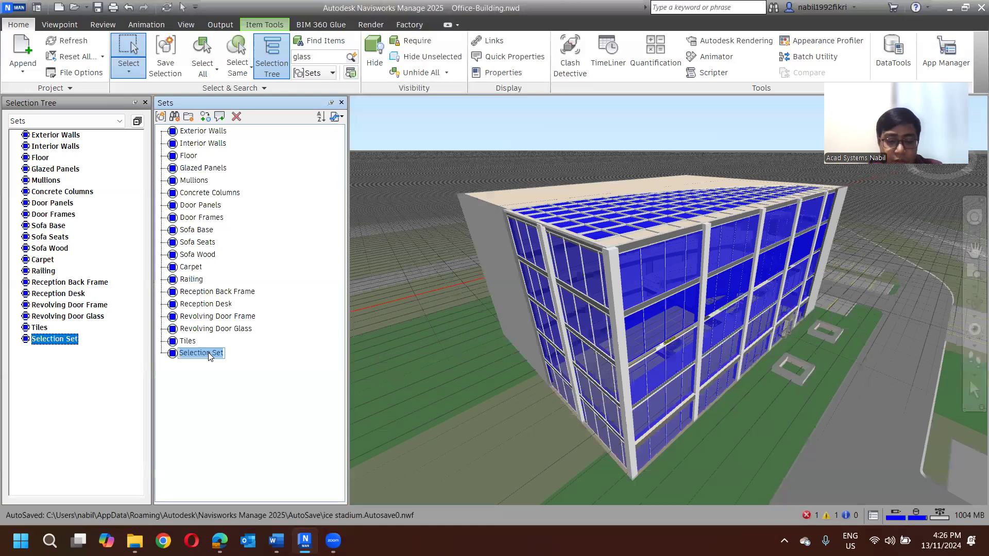
text(lass)
key(Return)
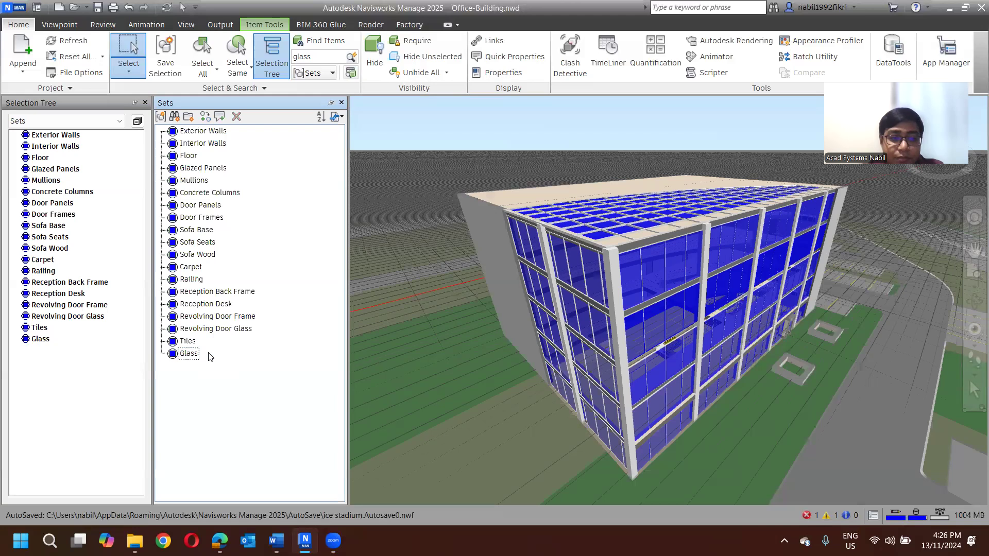
- Deselect everything, recall the Glass set to check its items in the model, and clear the selection again
click(610, 166)
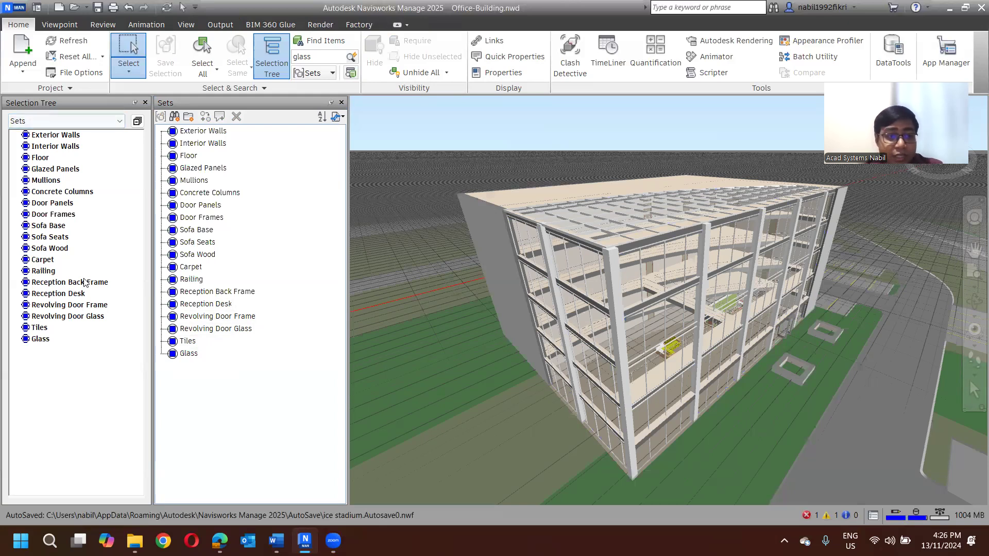
click(188, 355)
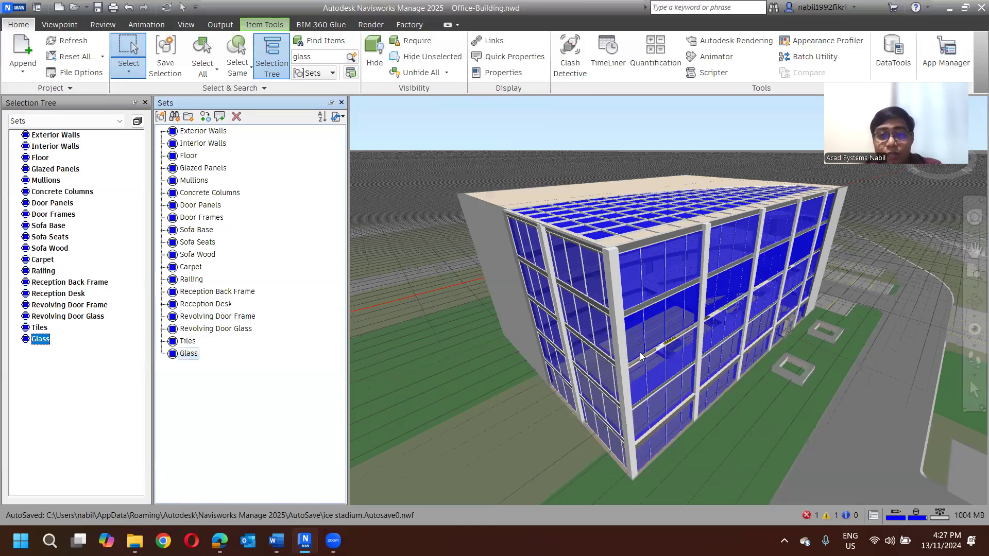
click(494, 130)
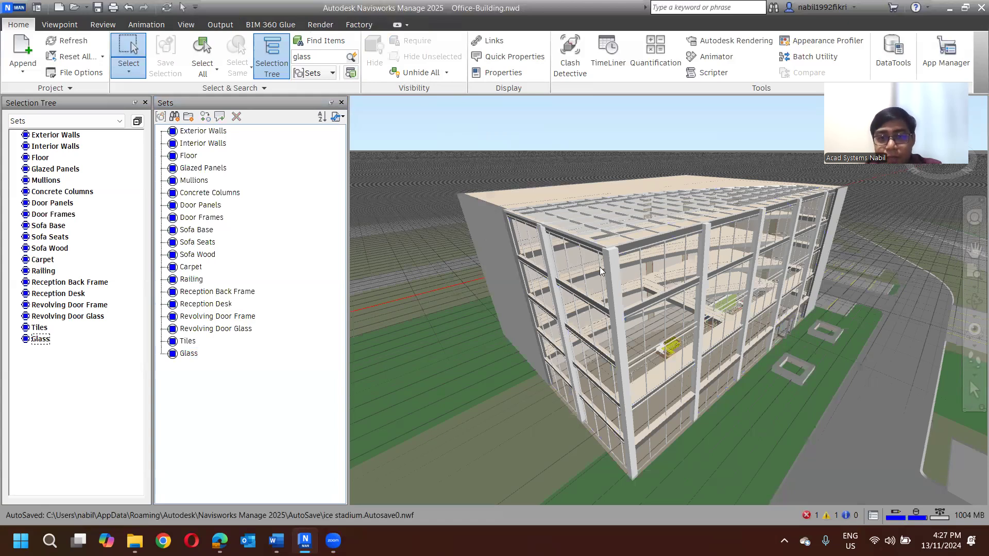
- Return to the normal Select tool and select the six vertical columns along the building's two glazed facades
click(974, 390)
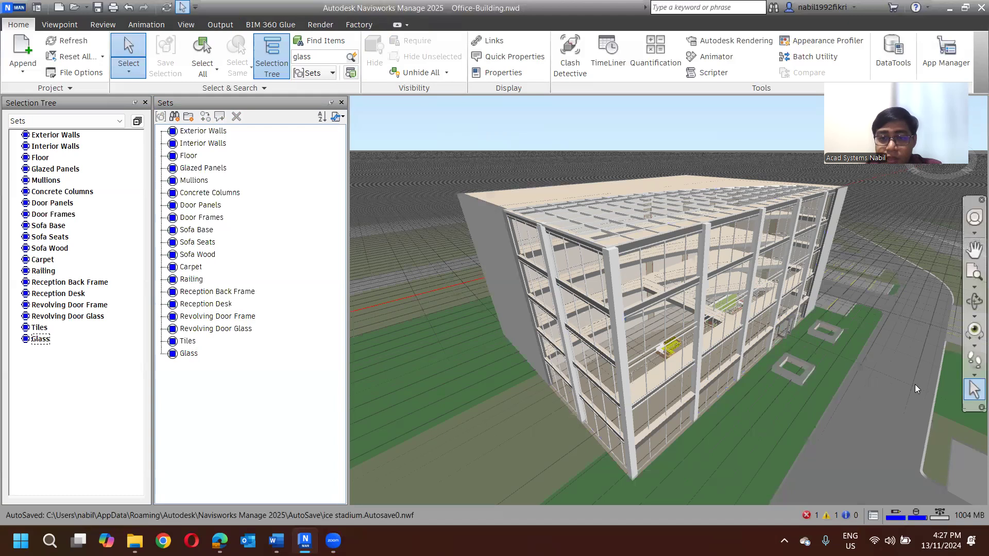
click(551, 257)
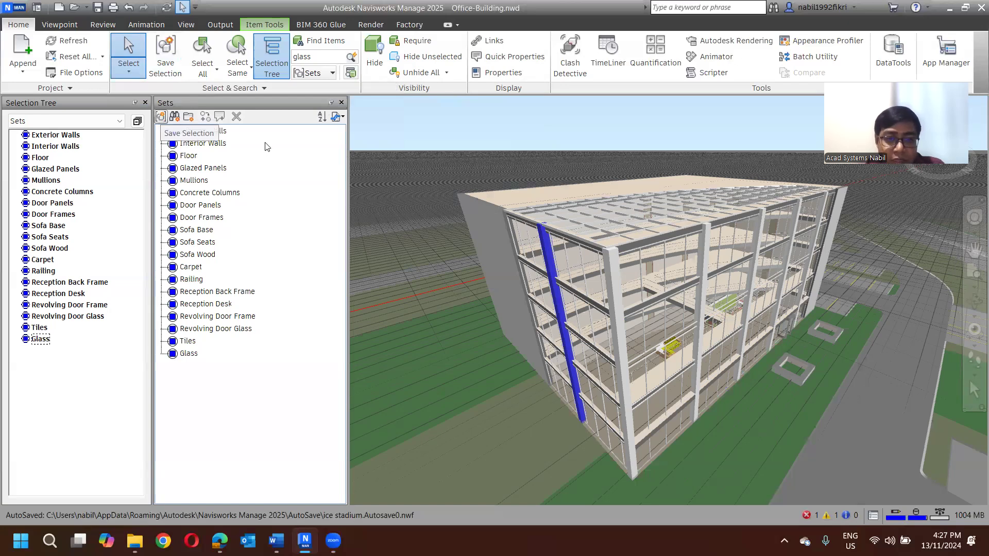
ctrl+click(549, 258)
ctrl+click(704, 252)
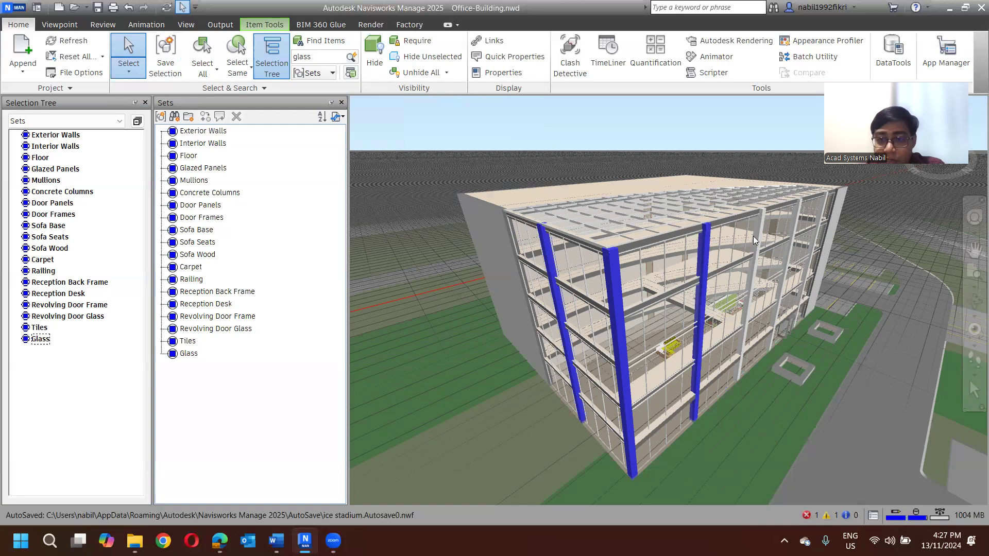
ctrl+click(761, 233)
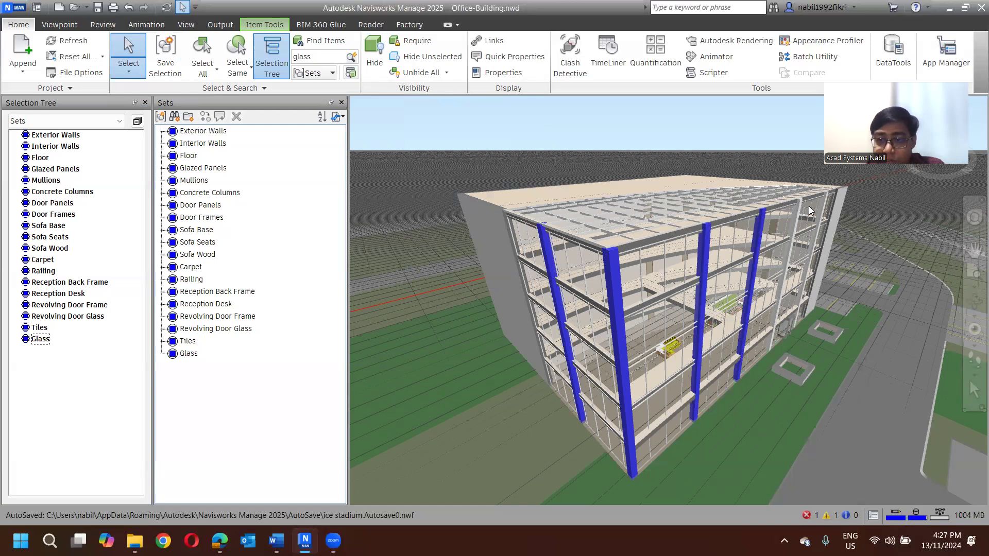
ctrl+click(825, 205)
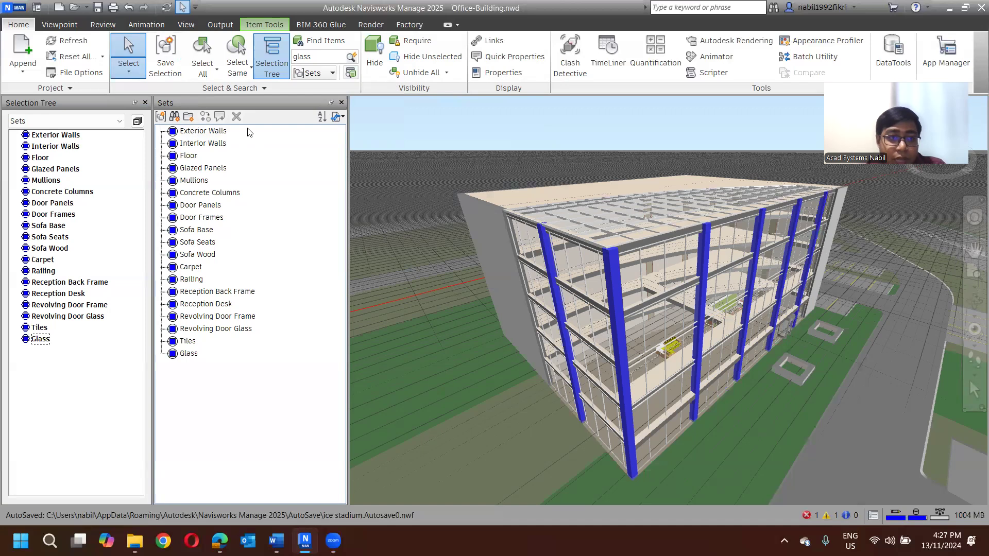
- Save the selected columns as a selection set named Beam
click(162, 119)
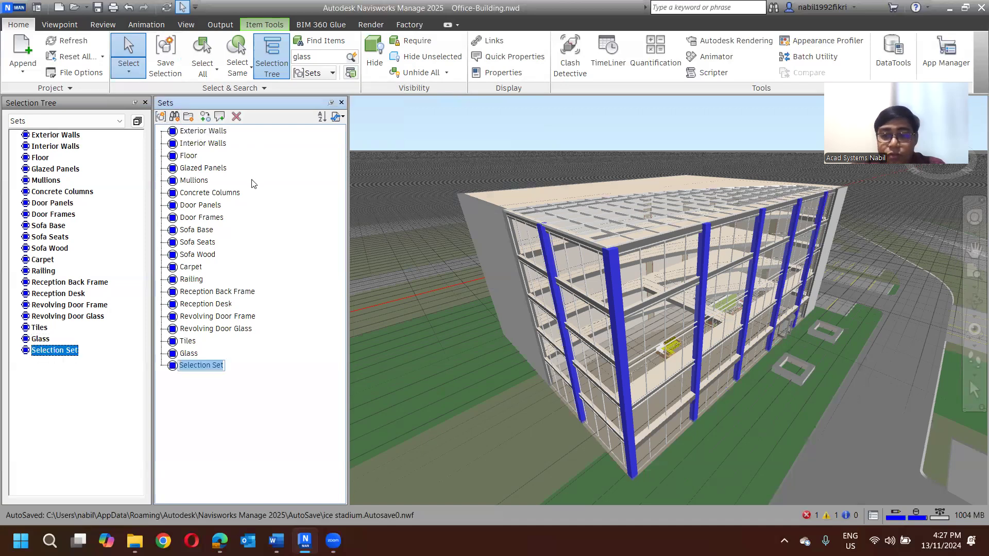
text(Bea)
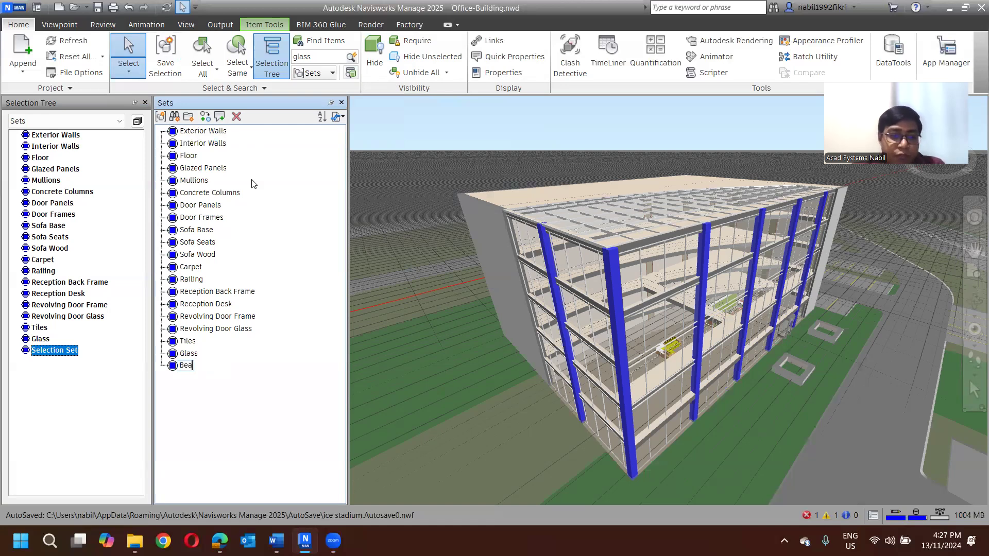
text(m)
key(Return)
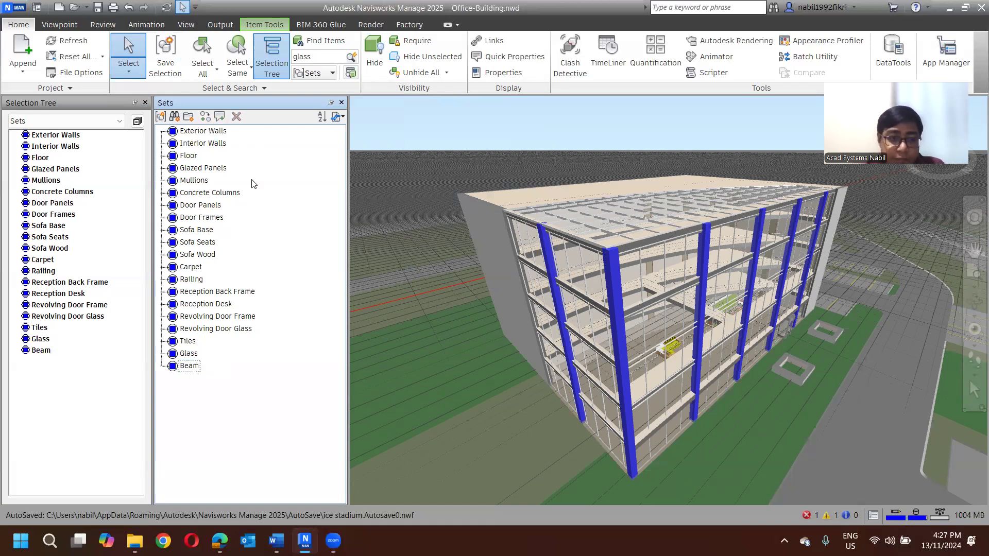
- Recall the Glass and Beam sets, view the options available for the Beam set, and clear the selection
click(41, 339)
click(188, 366)
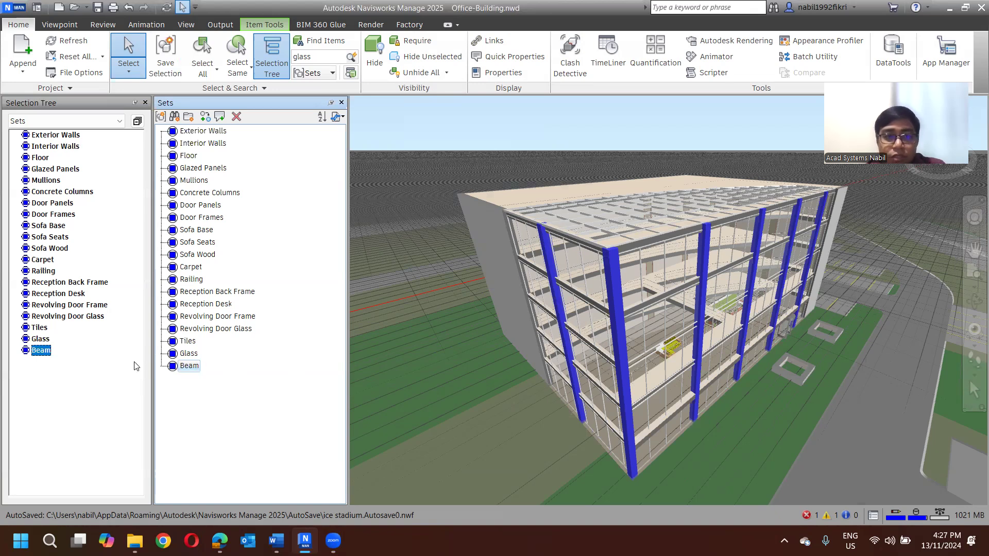
right_click(187, 367)
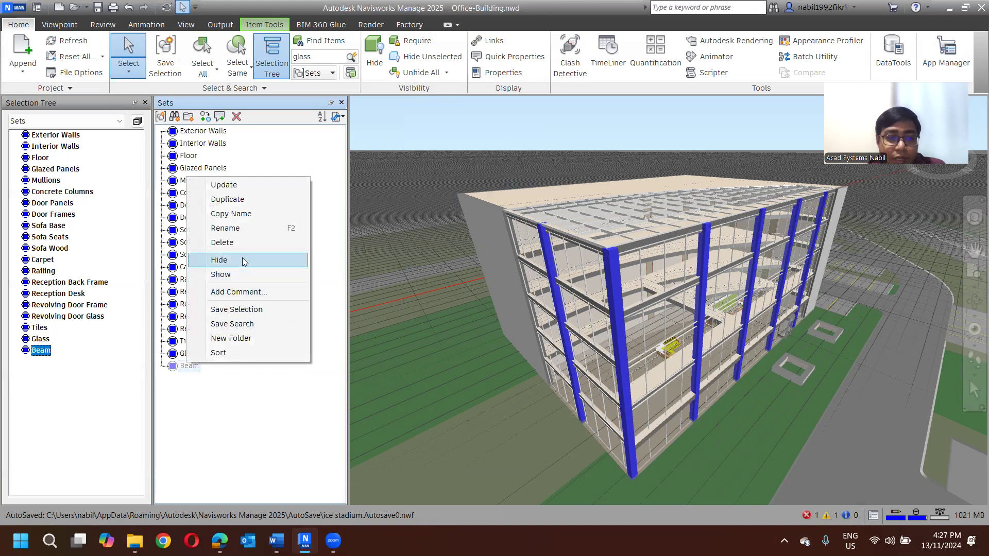
key(Escape)
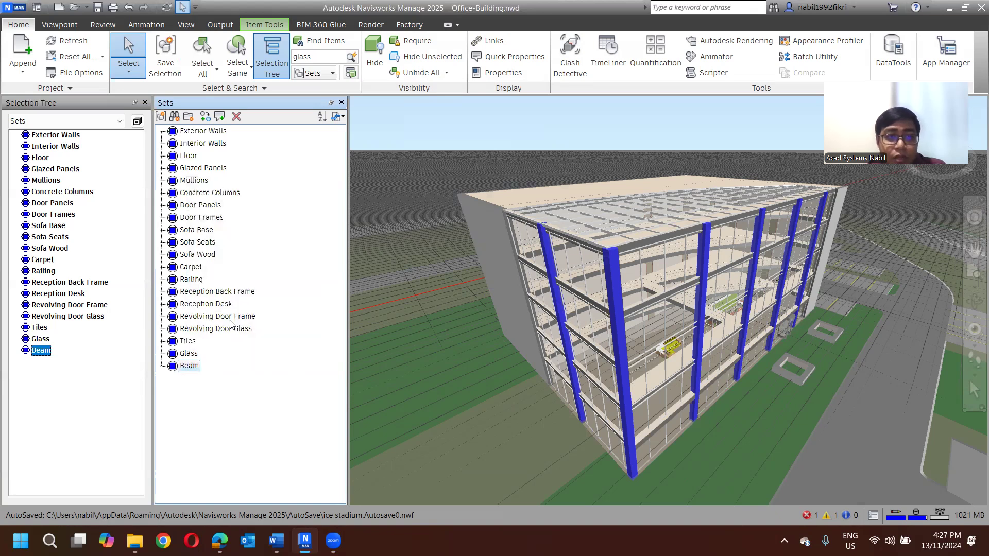
click(414, 126)
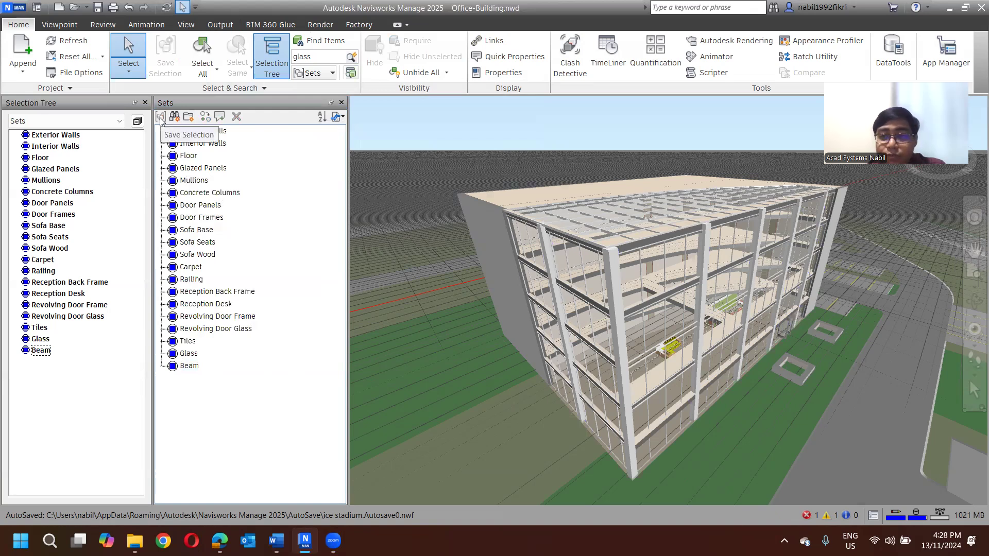
- Compare the Beam and Glass sets, reselect Beam, and open the Selection Inspector for its items
click(191, 367)
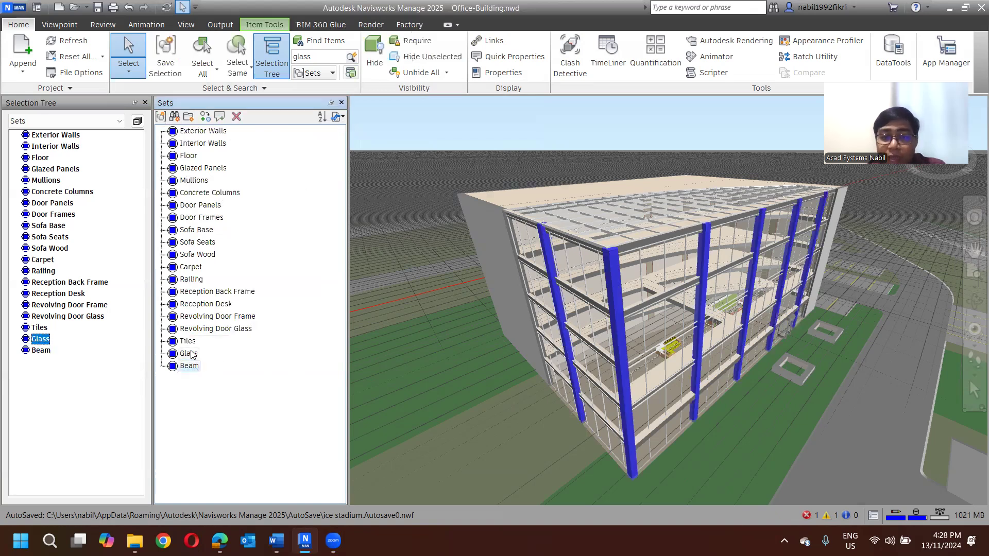
click(190, 353)
click(189, 366)
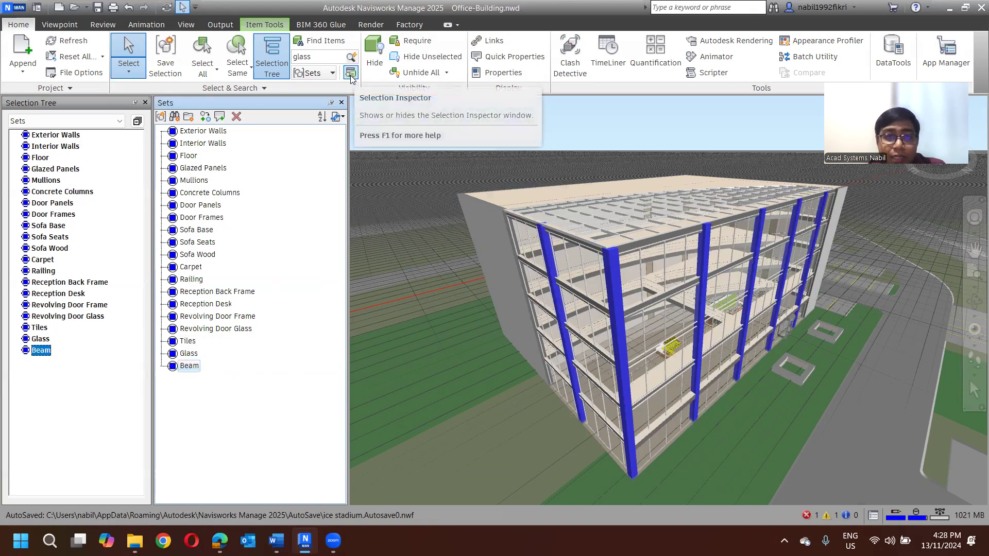
click(350, 75)
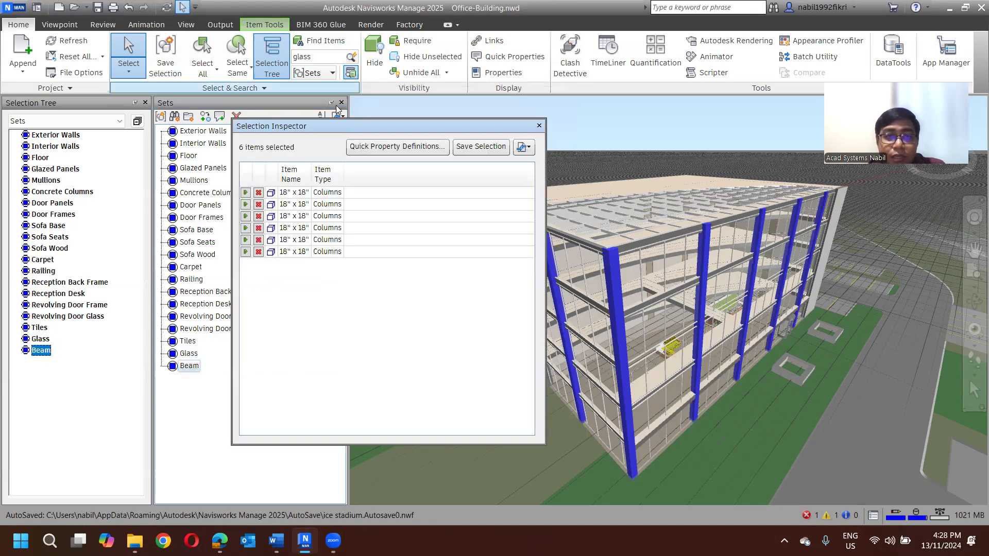
- Clear the current selection and review the Glass set's items in the Selection Inspector
drag(326, 125, 419, 129)
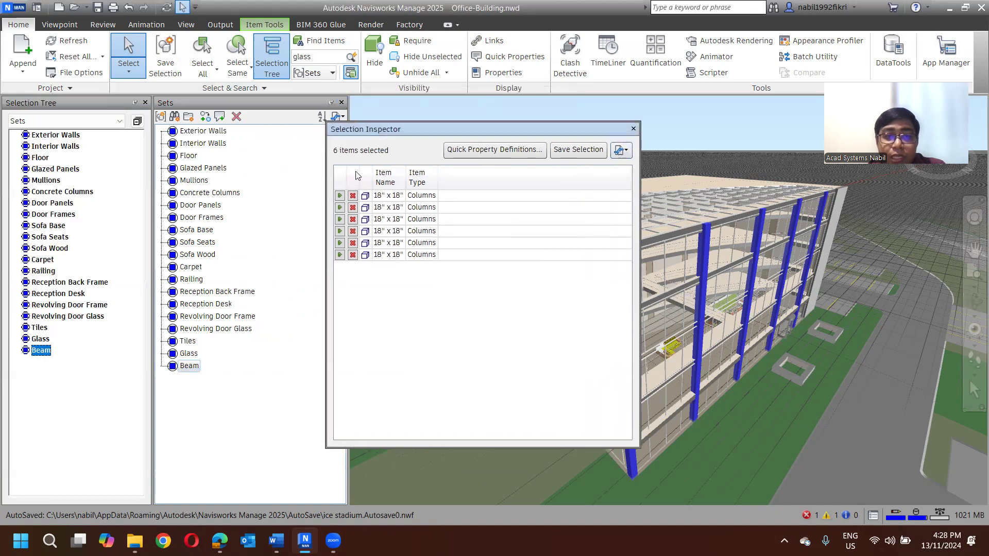
drag(480, 136, 684, 161)
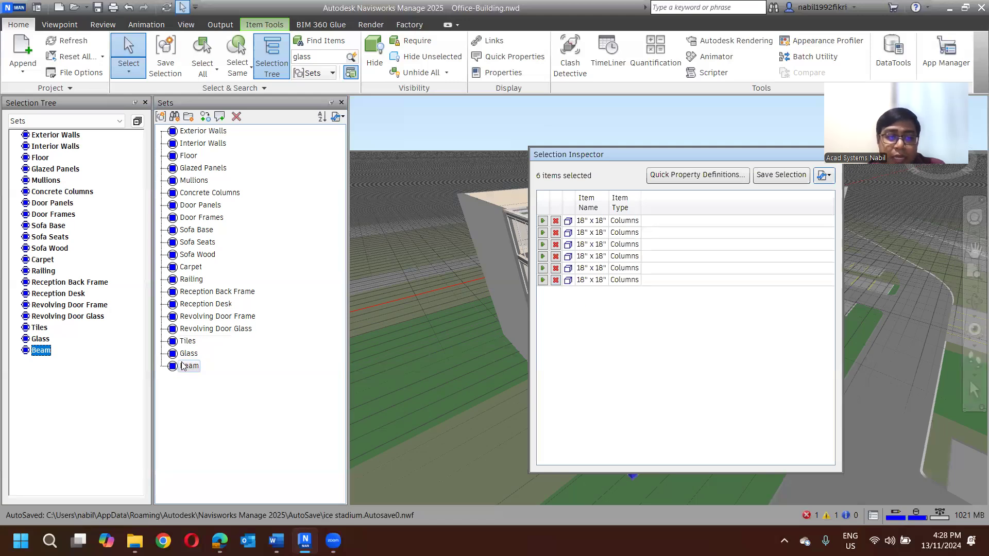
click(504, 153)
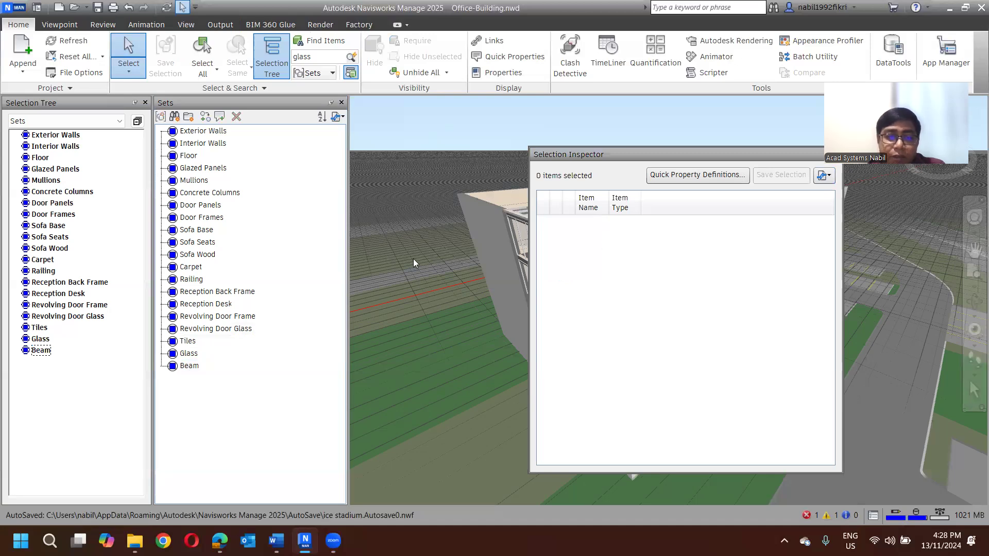
click(188, 355)
drag(632, 165, 411, 157)
drag(262, 155, 263, 151)
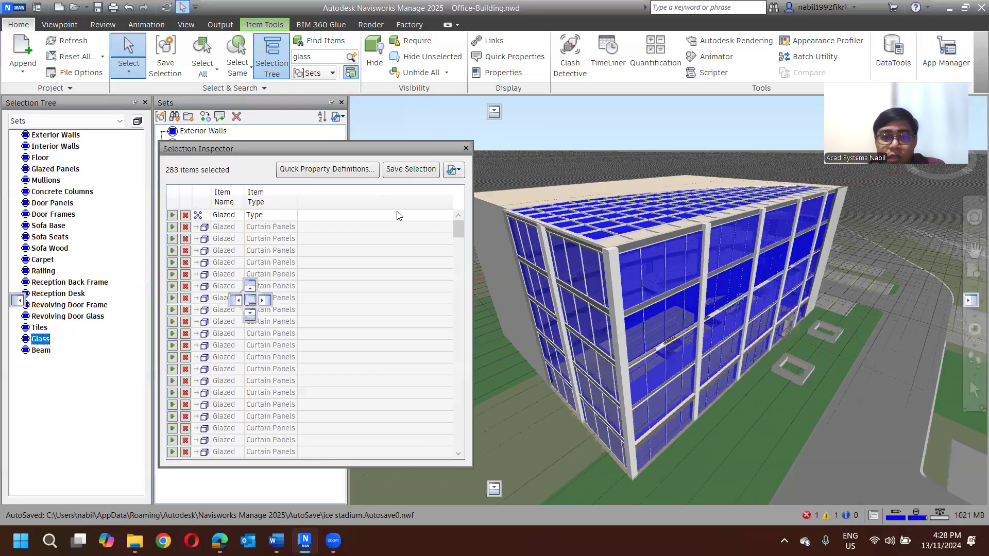
drag(405, 151, 539, 144)
- Recall the Beam set and deselect the corner column and one long-facade column through the Selection Inspector
click(189, 365)
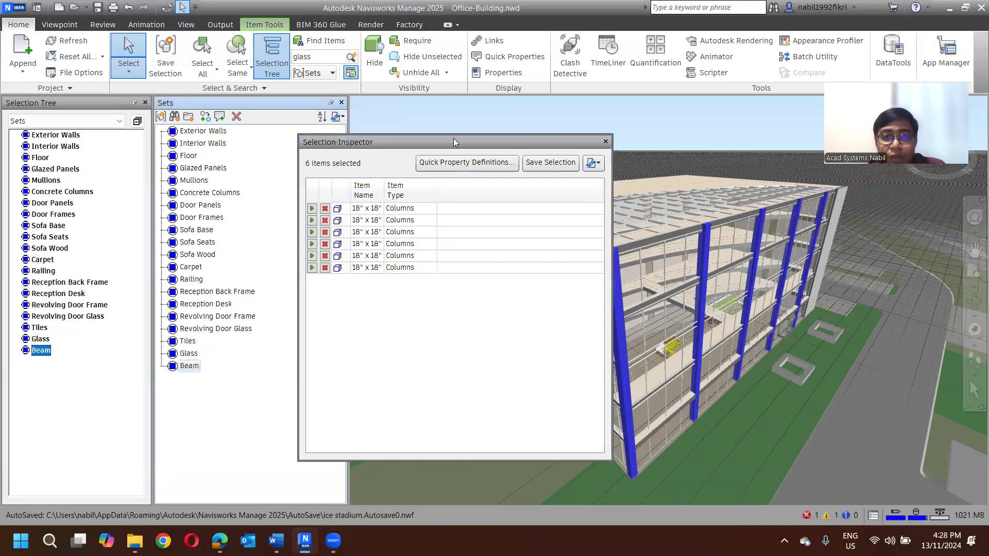
drag(305, 146, 138, 143)
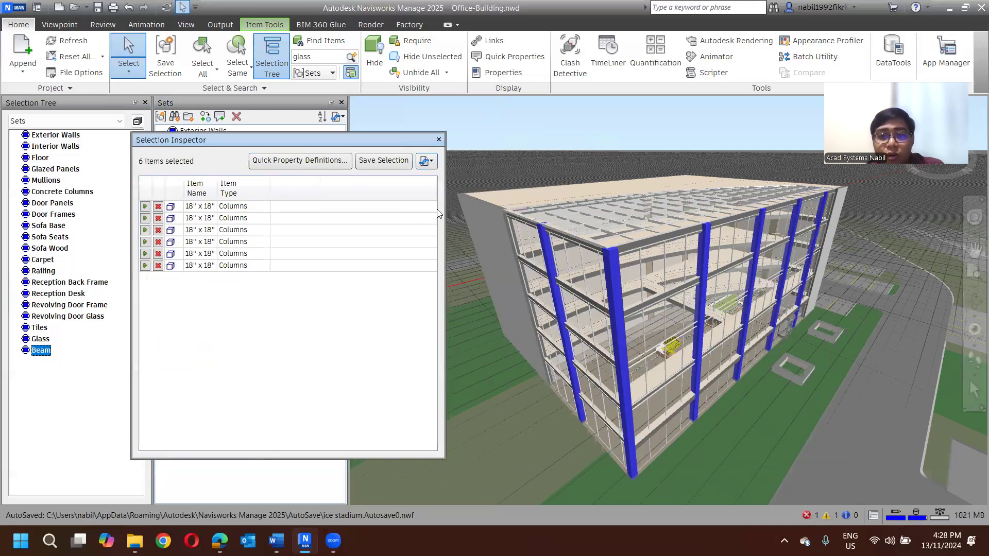
click(158, 207)
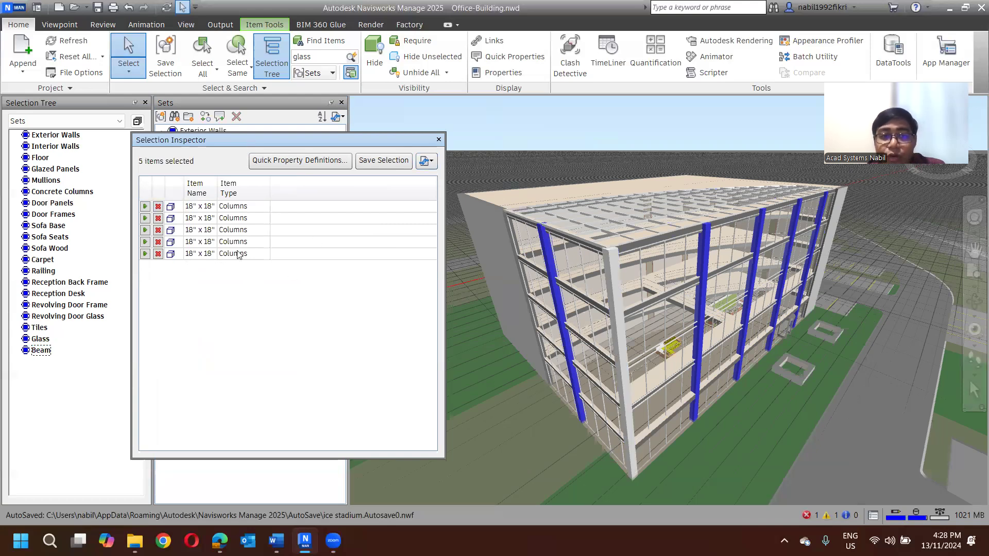
click(158, 230)
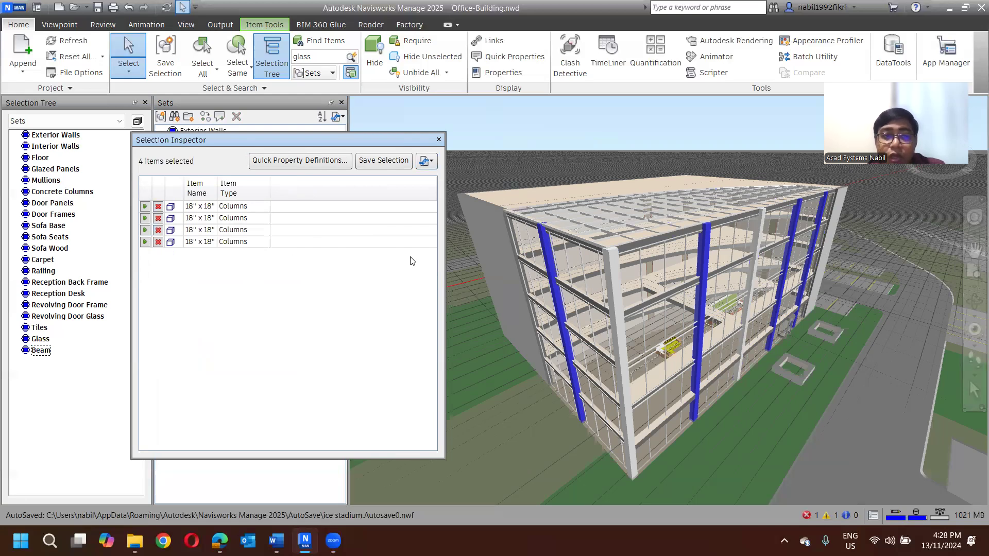
- Inspect the exterior side wall, the roof slab and a glazed facade panel one by one, and close the Selection Inspector
click(488, 257)
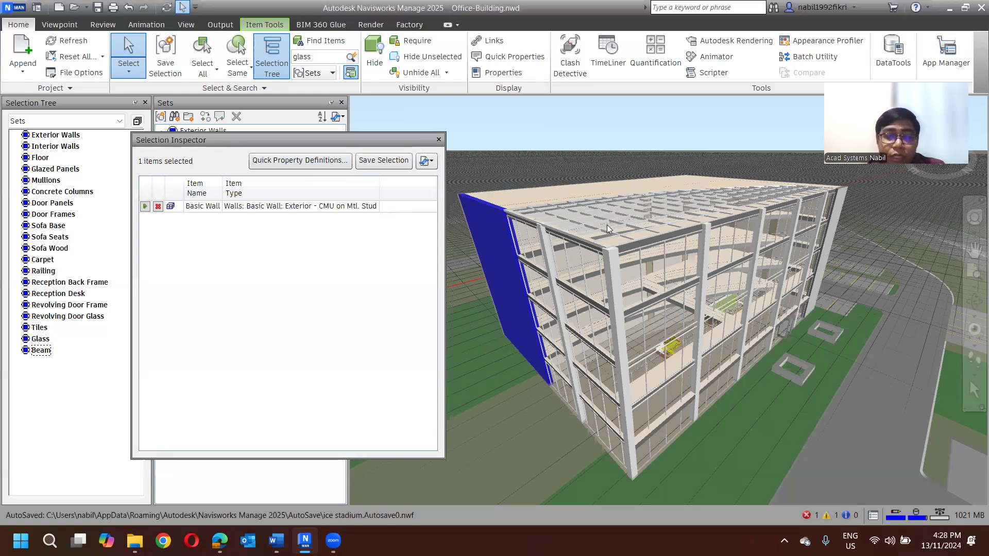
click(557, 191)
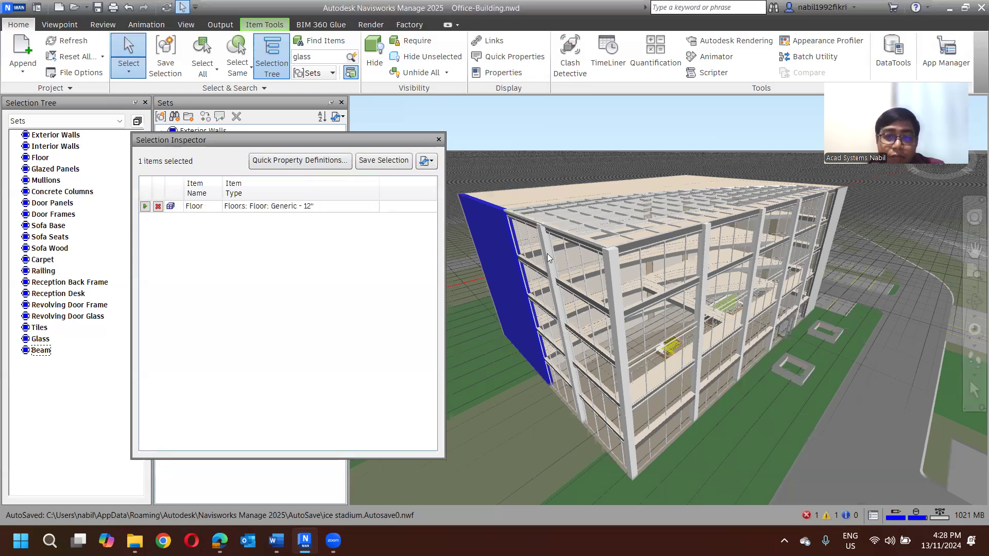
click(579, 265)
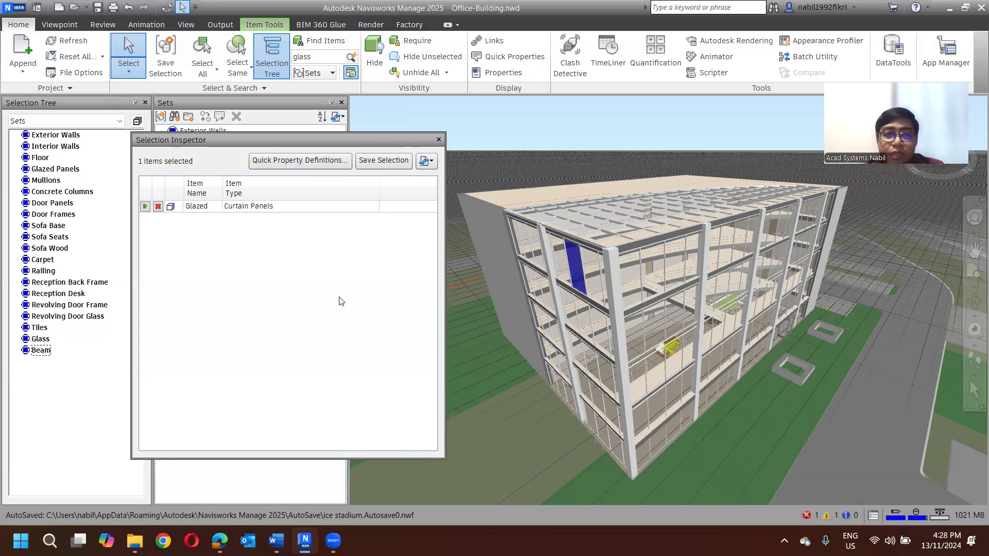
click(438, 140)
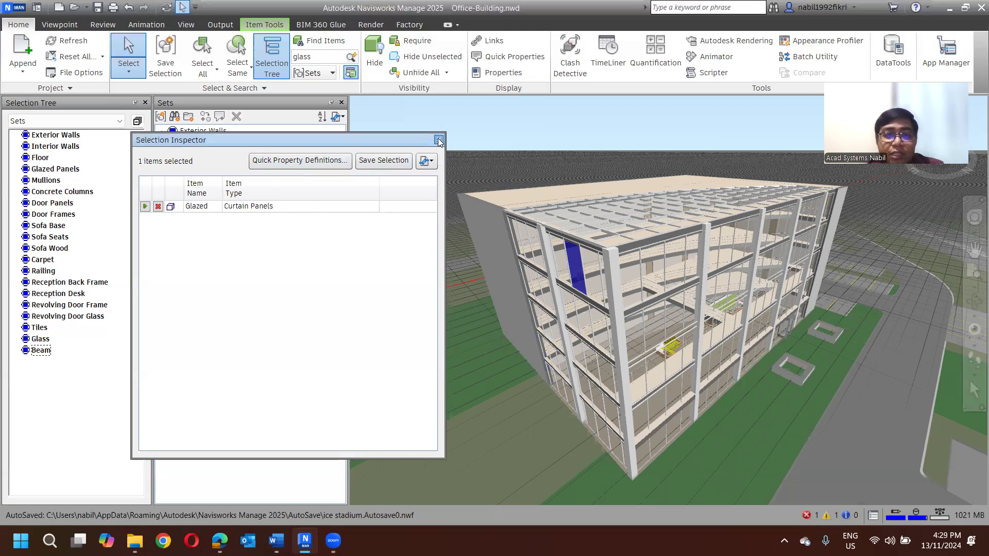
- Select five of the vertical facade columns individually in the model, and clear the selection
click(510, 142)
click(546, 250)
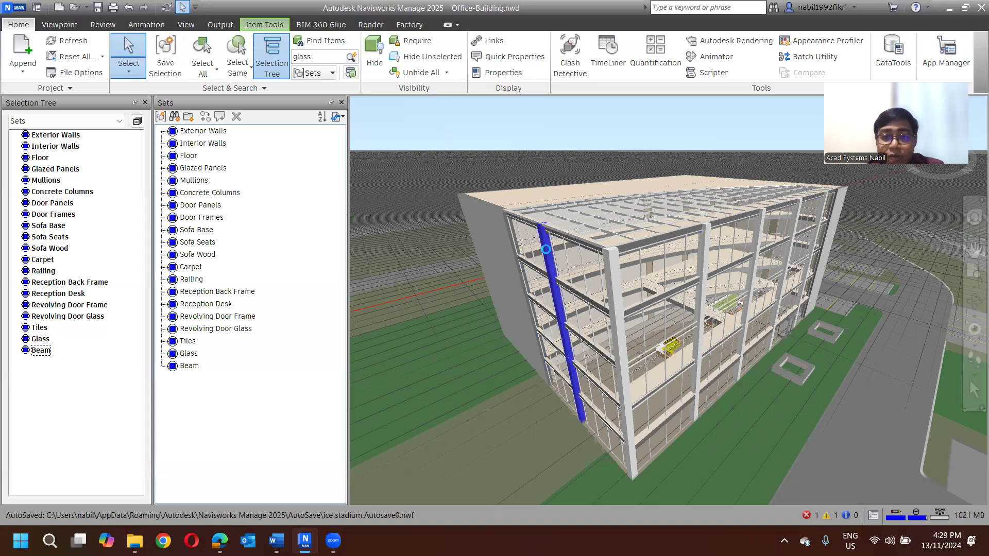
ctrl+click(614, 274)
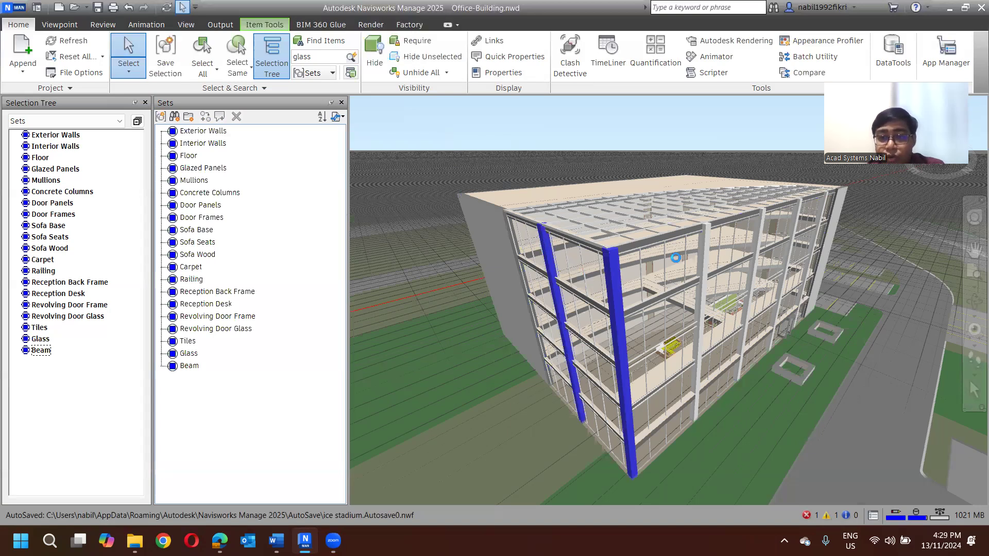
ctrl+click(702, 253)
ctrl+click(761, 231)
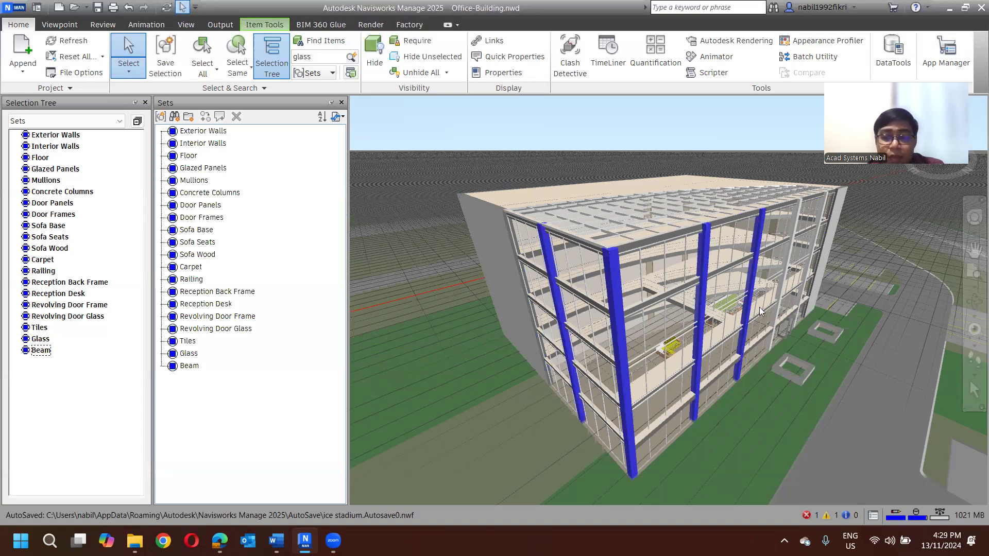
ctrl+click(791, 231)
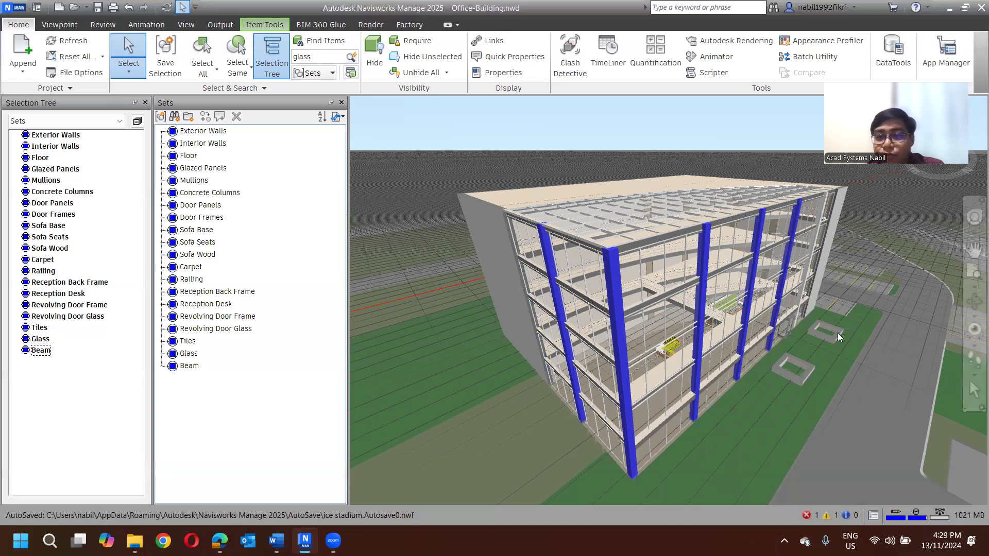
key(Escape)
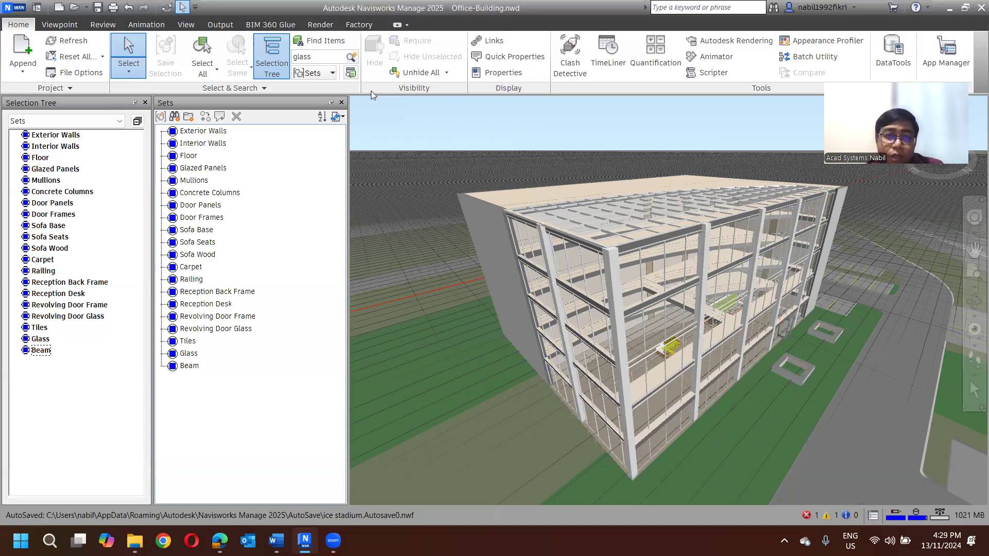
- Reopen the Selection Inspector, recall the Beam set, and deselect the last column in its item list
click(350, 73)
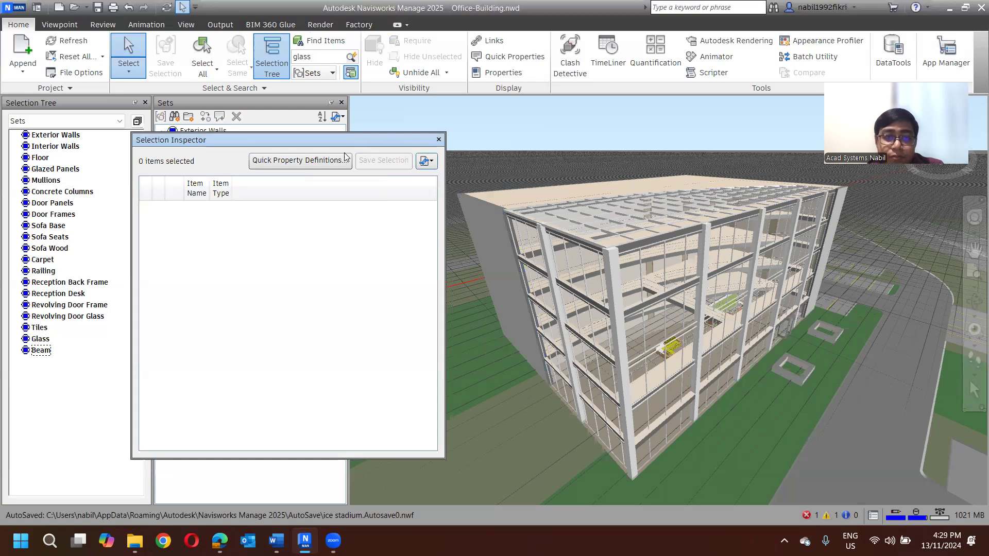
drag(389, 139, 523, 128)
click(189, 365)
drag(351, 130, 209, 153)
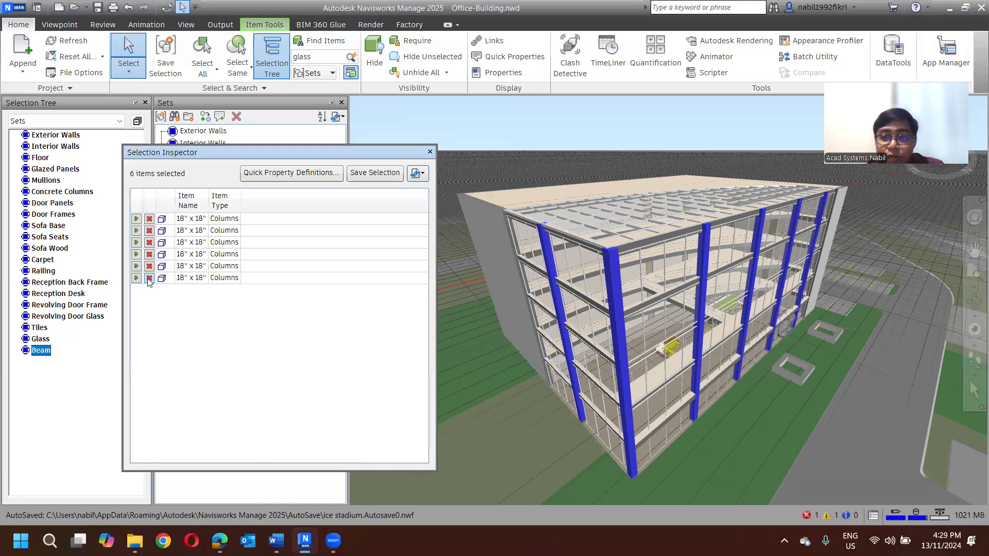
click(149, 278)
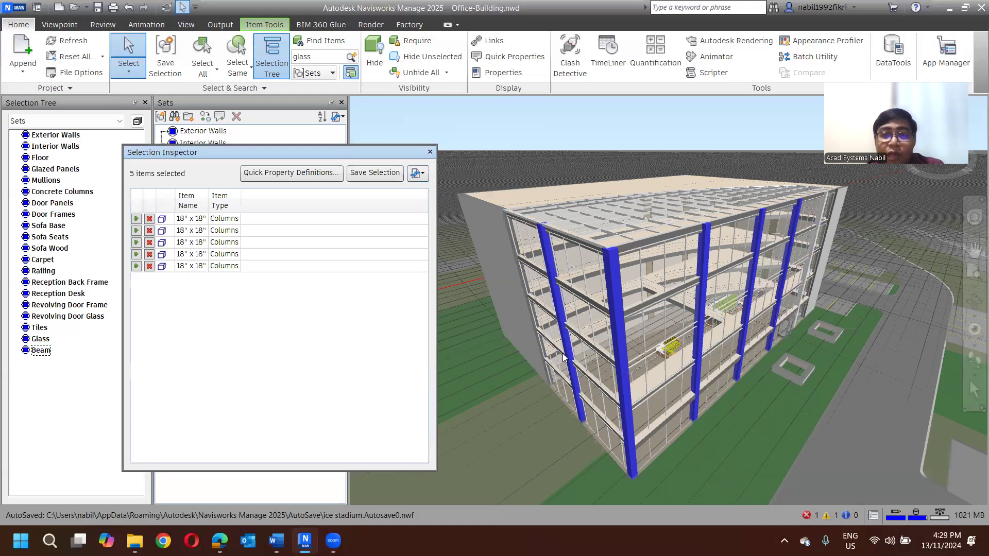
- Add the exterior side wall and the roof slab to the selected columns
ctrl+click(488, 232)
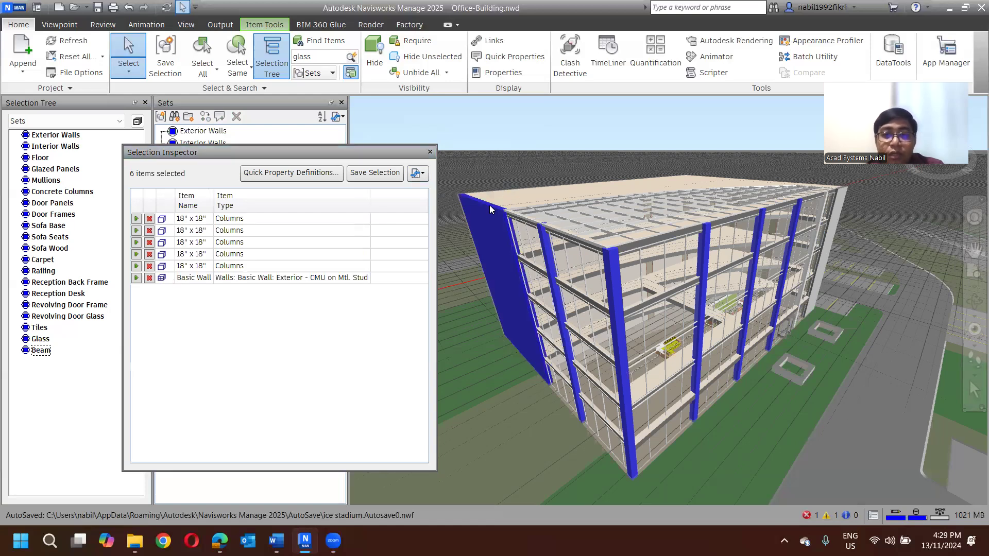
ctrl+click(509, 193)
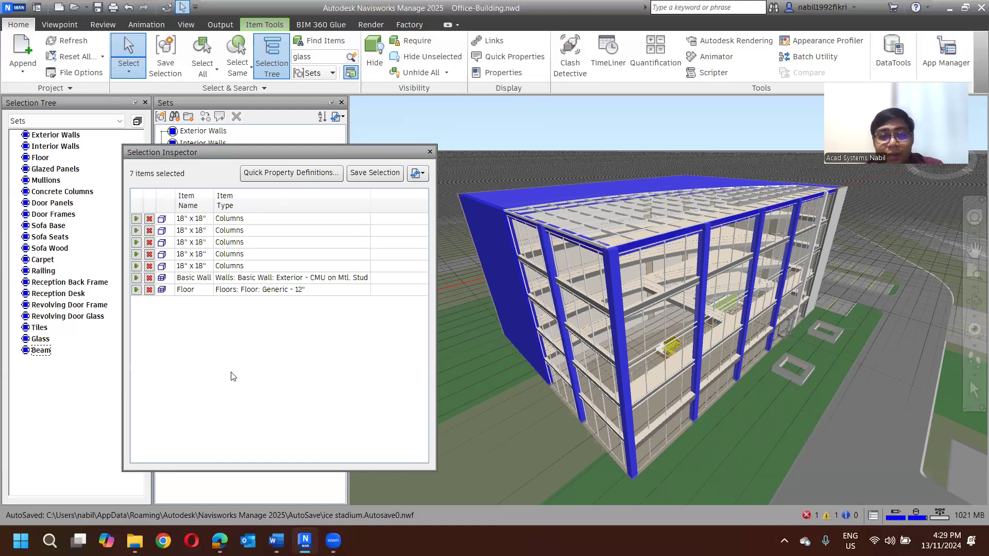
drag(246, 154, 425, 169)
drag(184, 335, 195, 373)
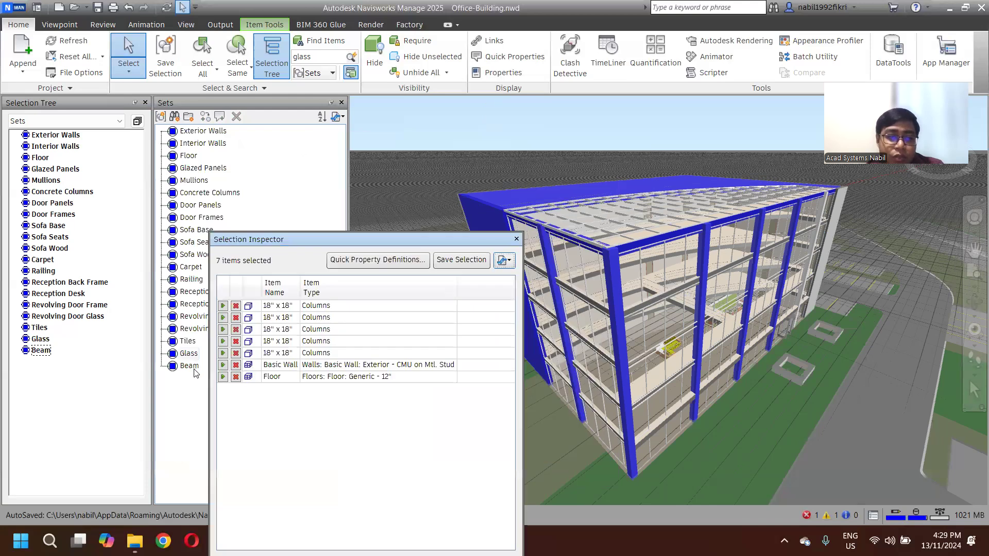
- Save the combined selection of columns, wall and roof slab twice from the Selection Inspector, and close the inspector
click(460, 260)
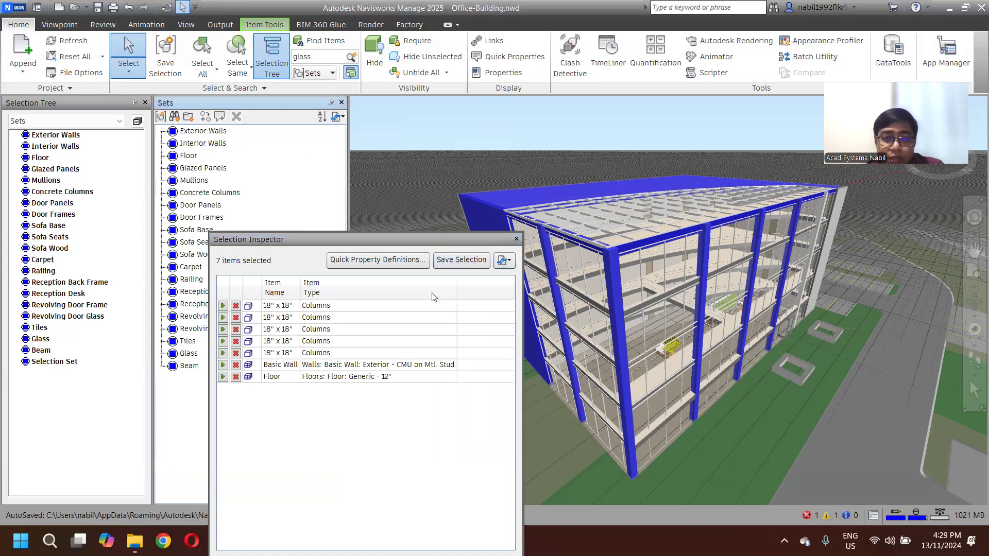
click(461, 261)
drag(406, 240, 288, 291)
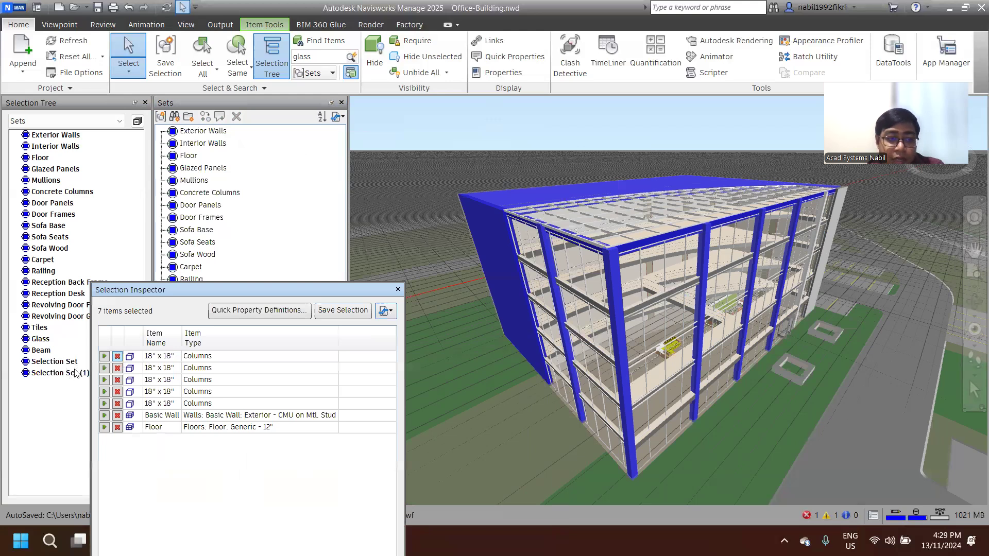
drag(185, 293, 393, 229)
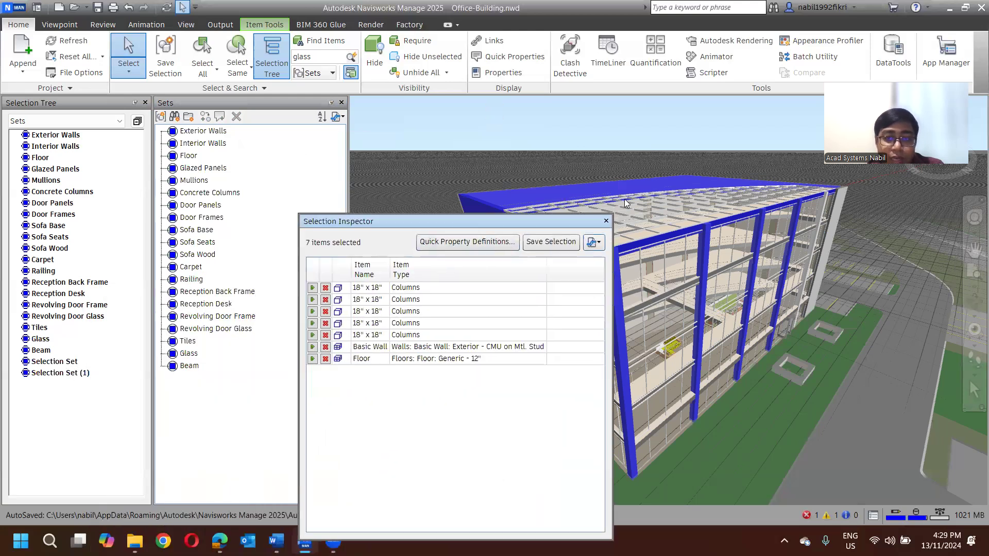
click(605, 222)
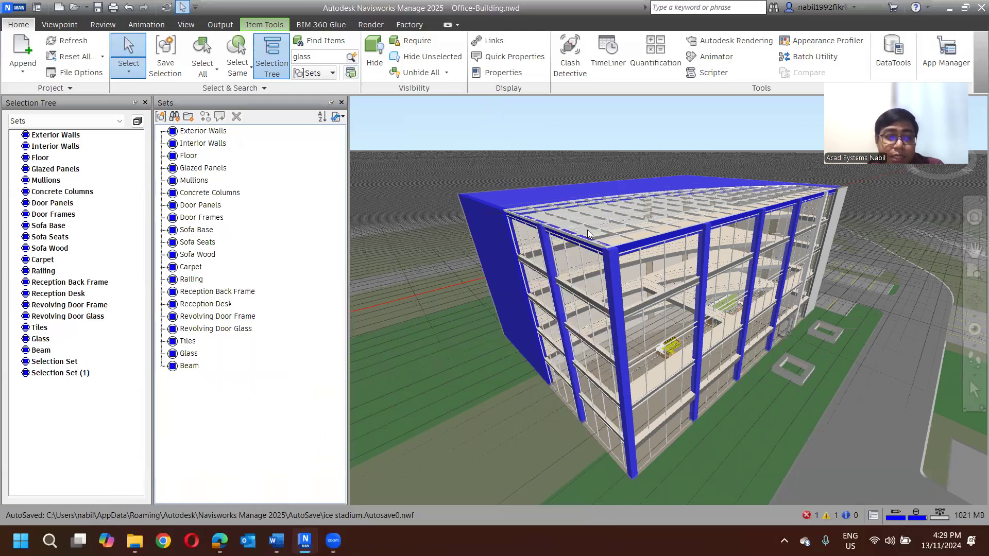
- Recall Selection Set (1) in the Selection Tree and view the options available for Selection Set
click(68, 373)
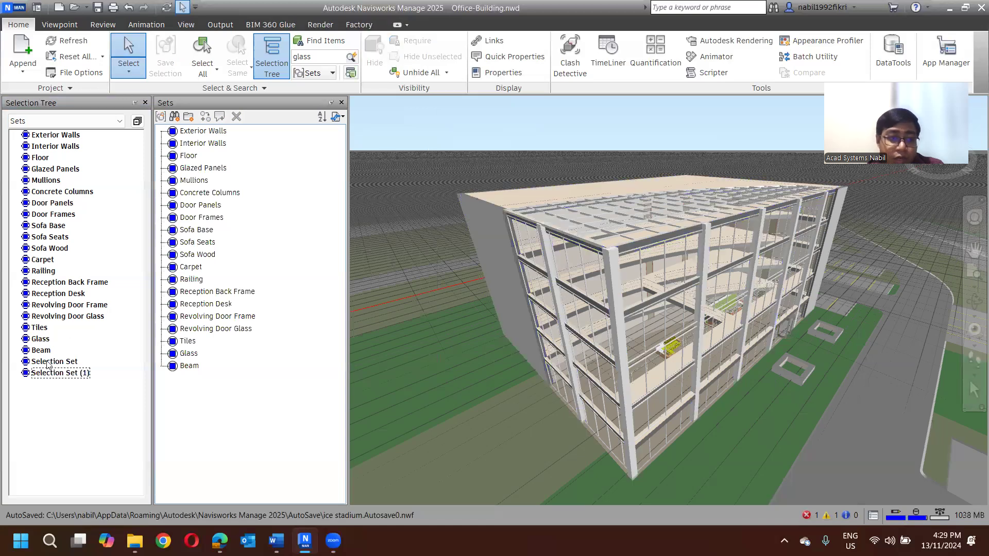
click(55, 375)
click(55, 375)
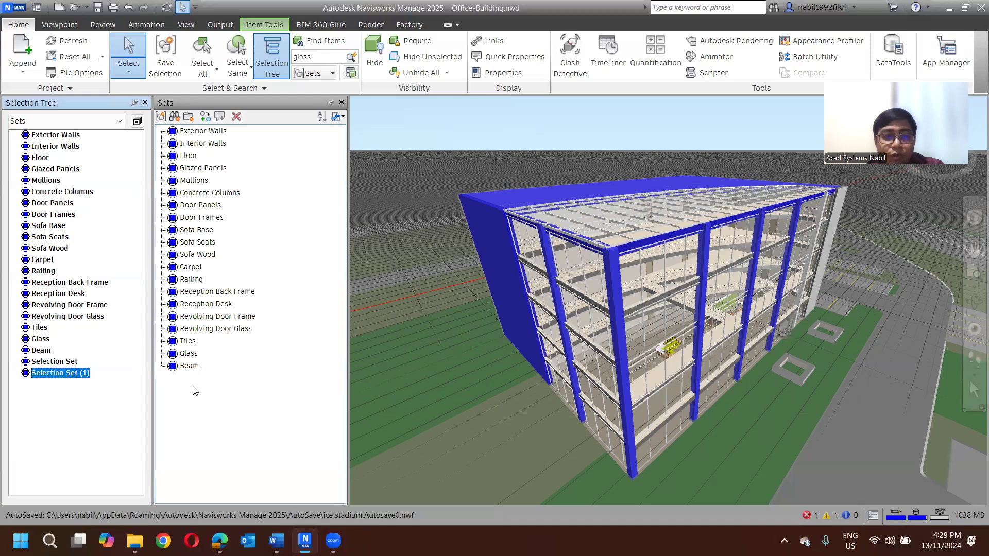
click(68, 365)
right_click(69, 366)
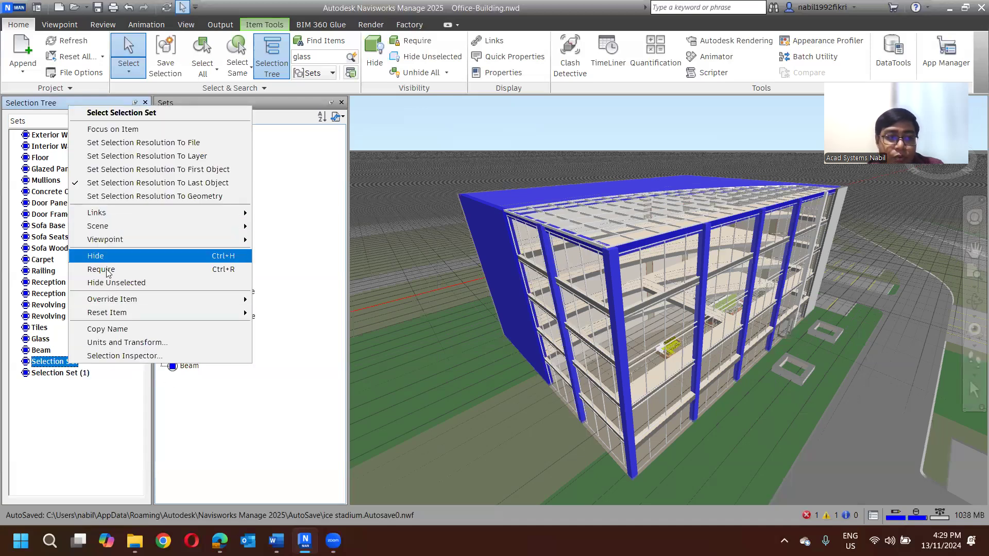
click(270, 410)
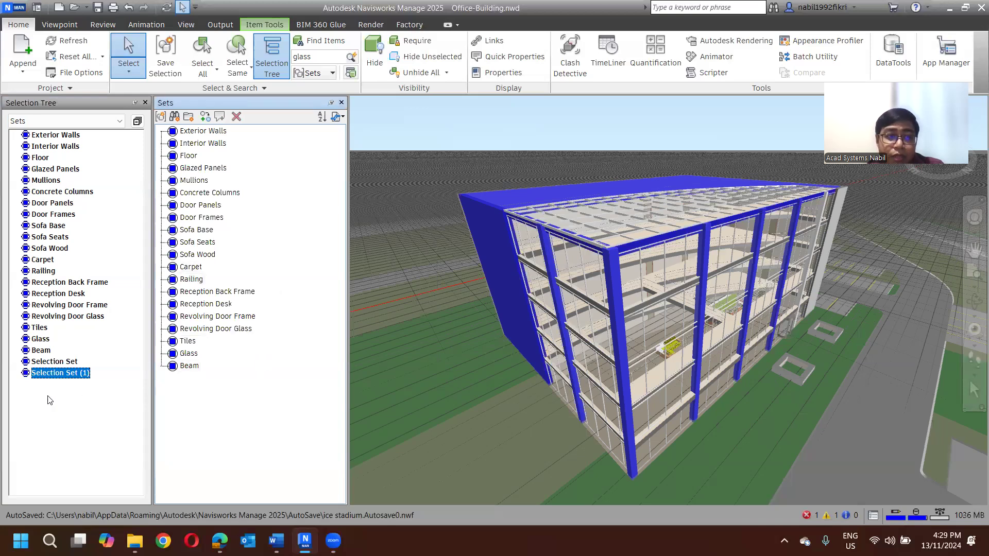
- Clear the selection, close the Sets window, and orbit the building to show more of its long glazed facade
click(417, 123)
click(341, 103)
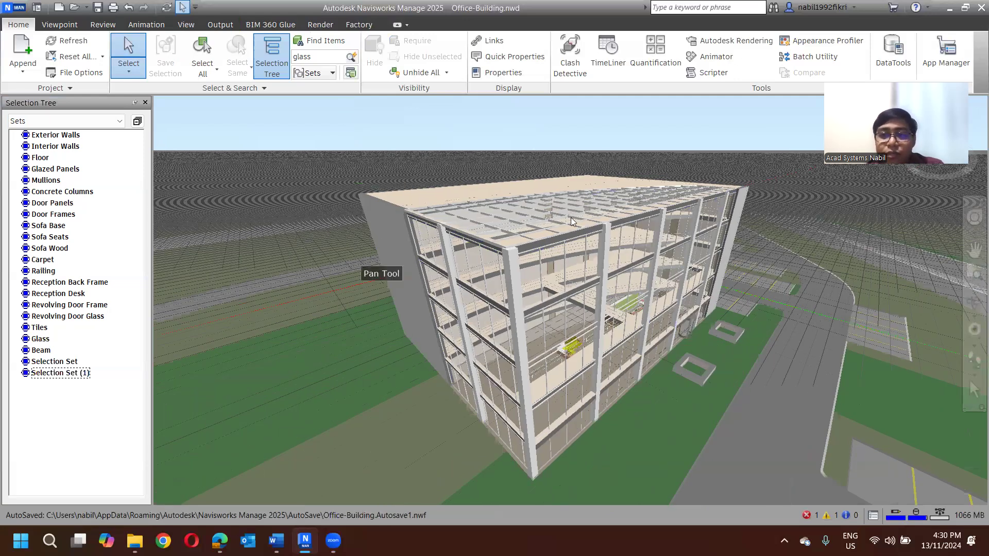
middle_drag(571, 218, 298, 196)
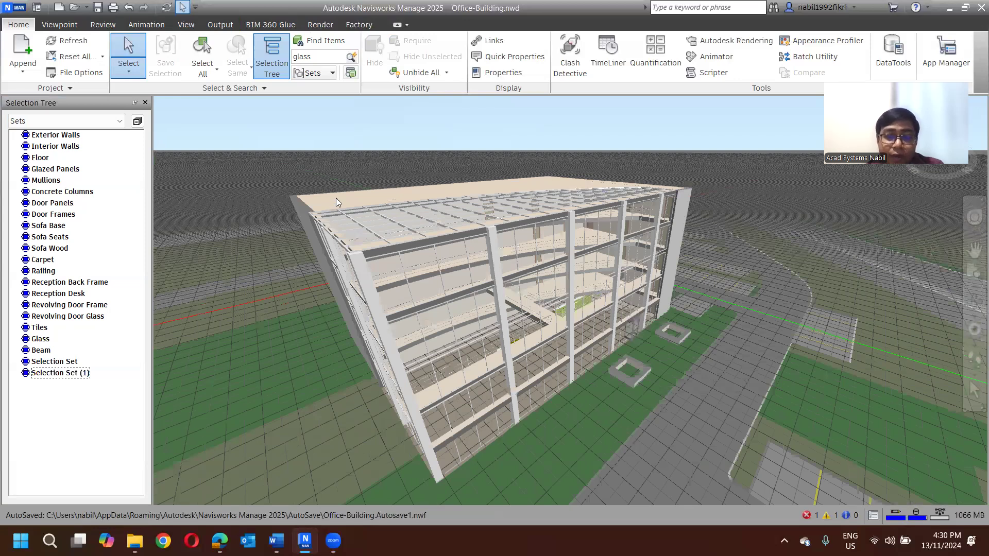